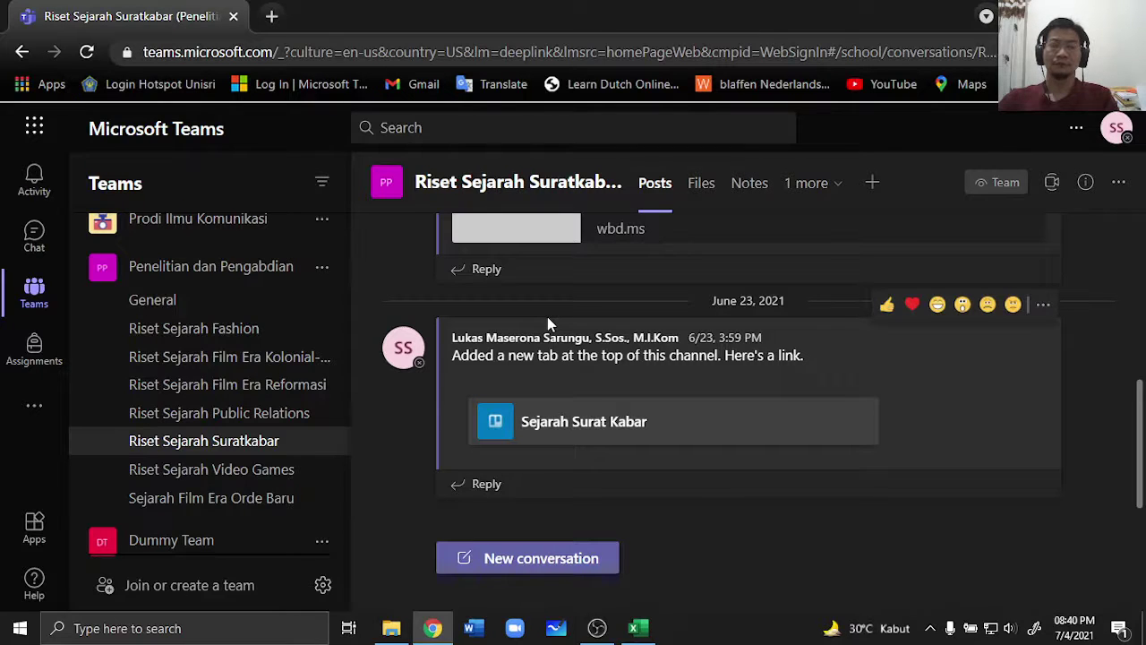
Step: Open the Sejarah Surat Kabar Trello board from the channel post in its own browser window
{"action": "left_click", "coordinate": [615, 426]}
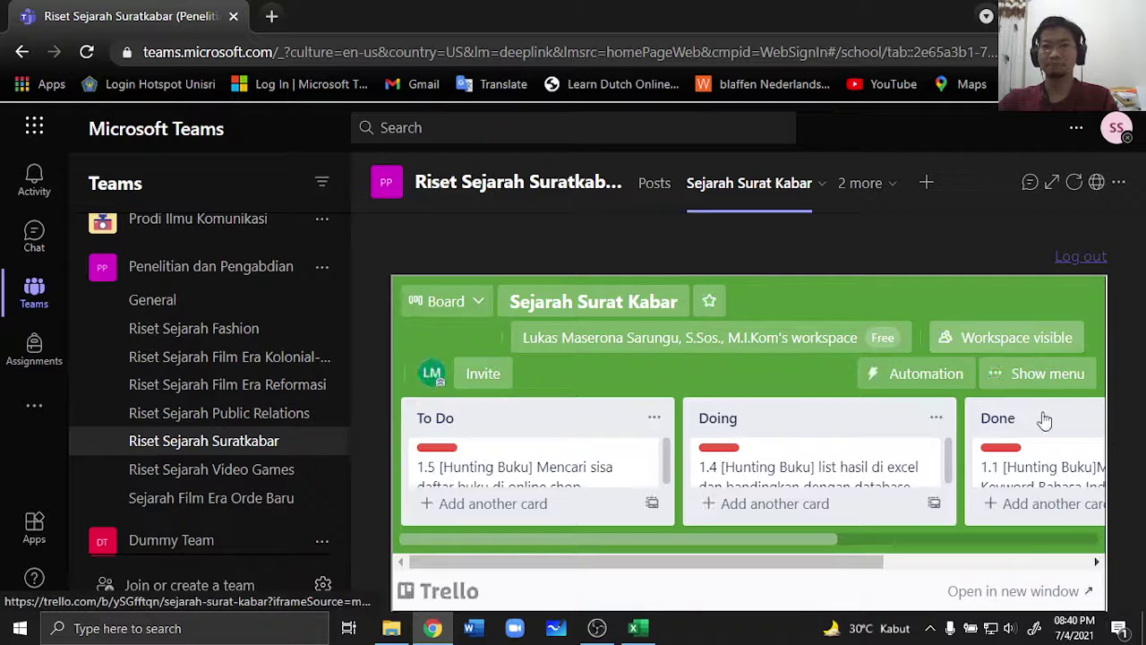
{"action": "left_click", "coordinate": [1038, 591]}
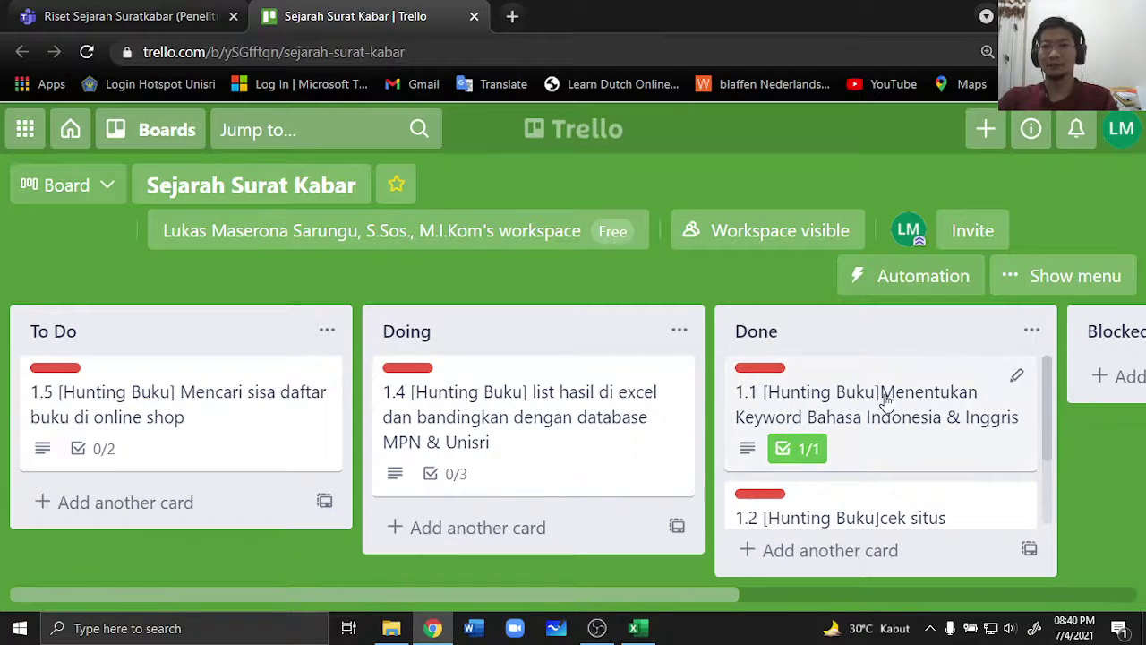
{"action": "mouse_move", "coordinate": [1049, 449]}
{"action": "left_mouse_down"}
{"action": "mouse_move", "coordinate": [1045, 511]}
{"action": "mouse_move", "coordinate": [1053, 429]}
{"action": "left_mouse_up"}
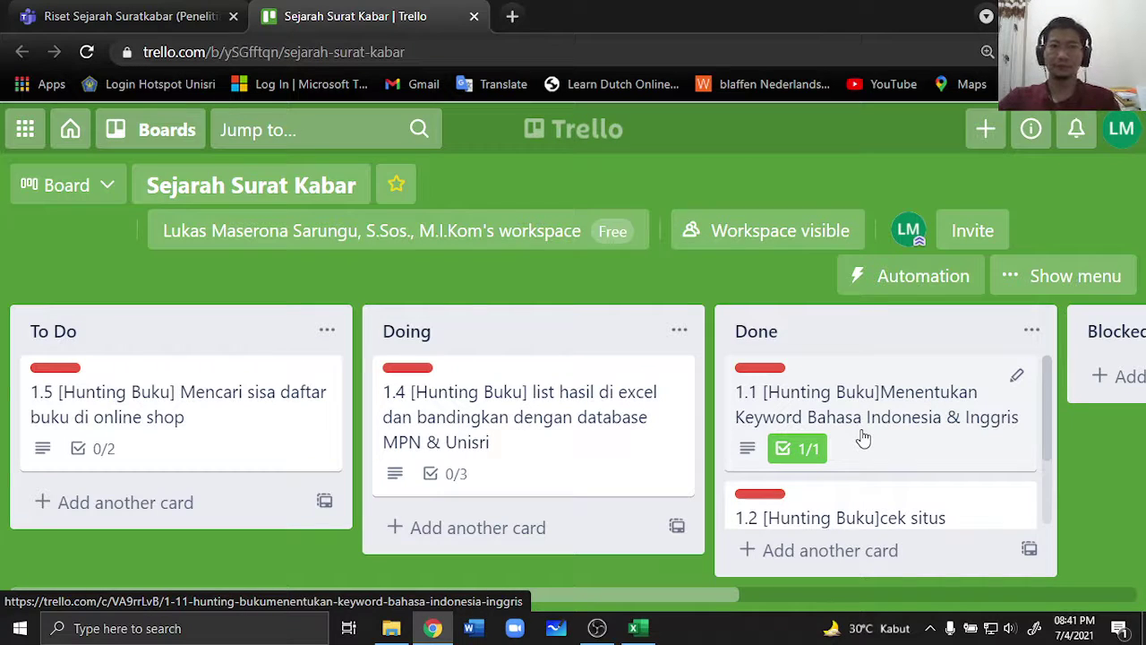
Step: Review the title, description and checklist of card 1.1 about Indonesian and English keywords in the Done list, and close the card
{"action": "left_click", "coordinate": [919, 421]}
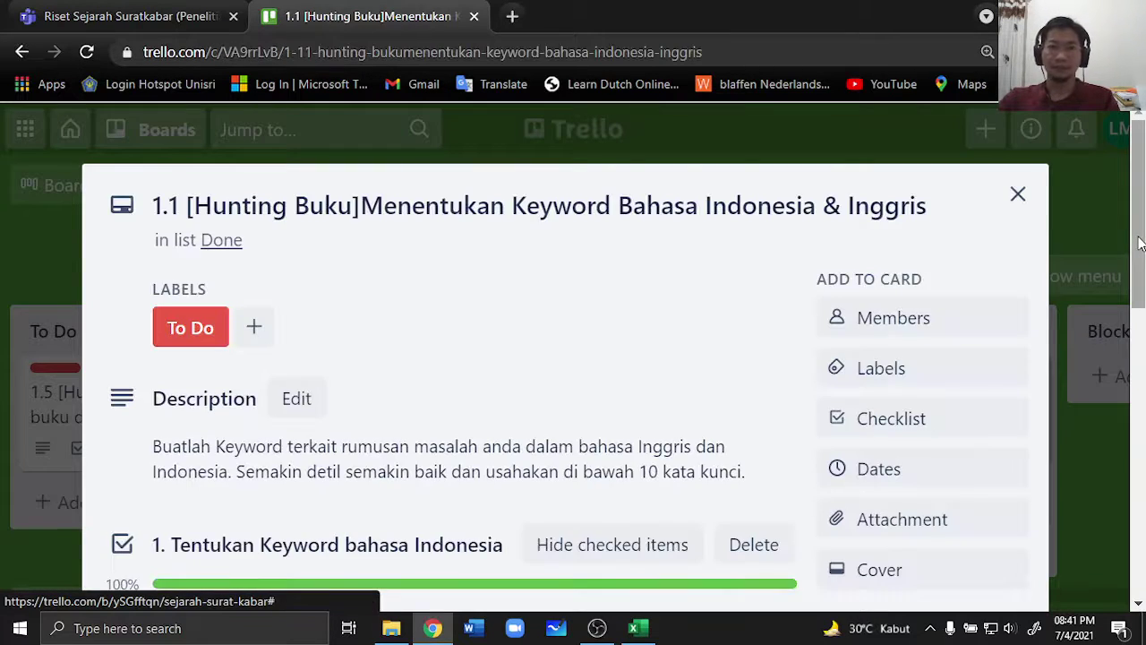
{"action": "left_click_drag", "start_coordinate": [186, 206], "coordinate": [978, 245]}
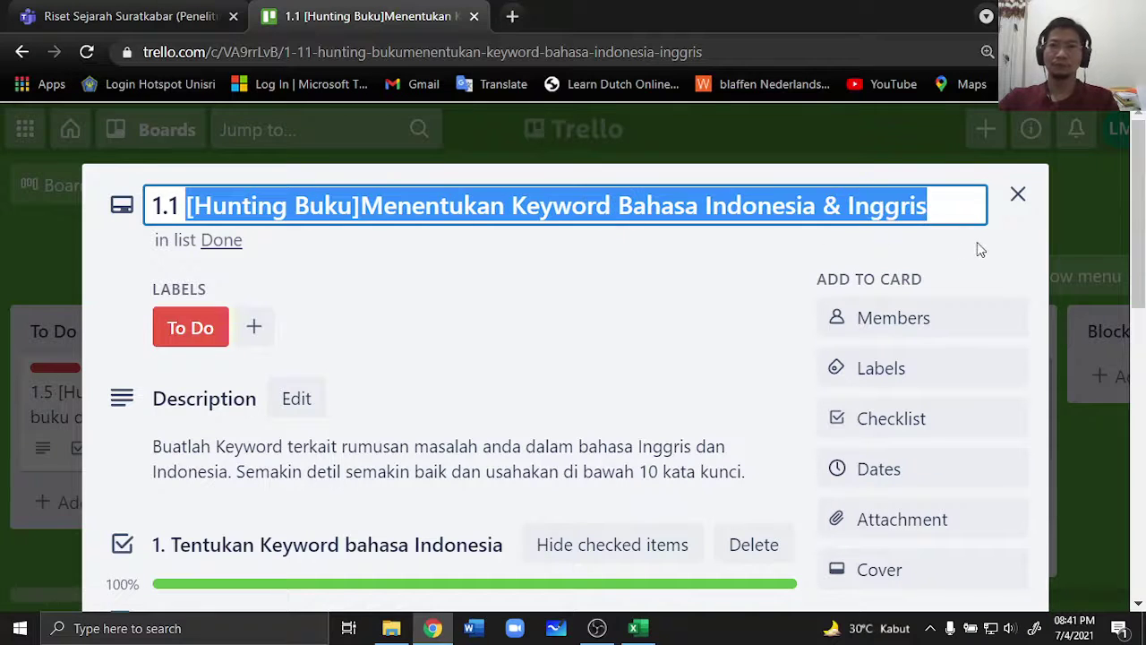
{"action": "left_click", "coordinate": [970, 269]}
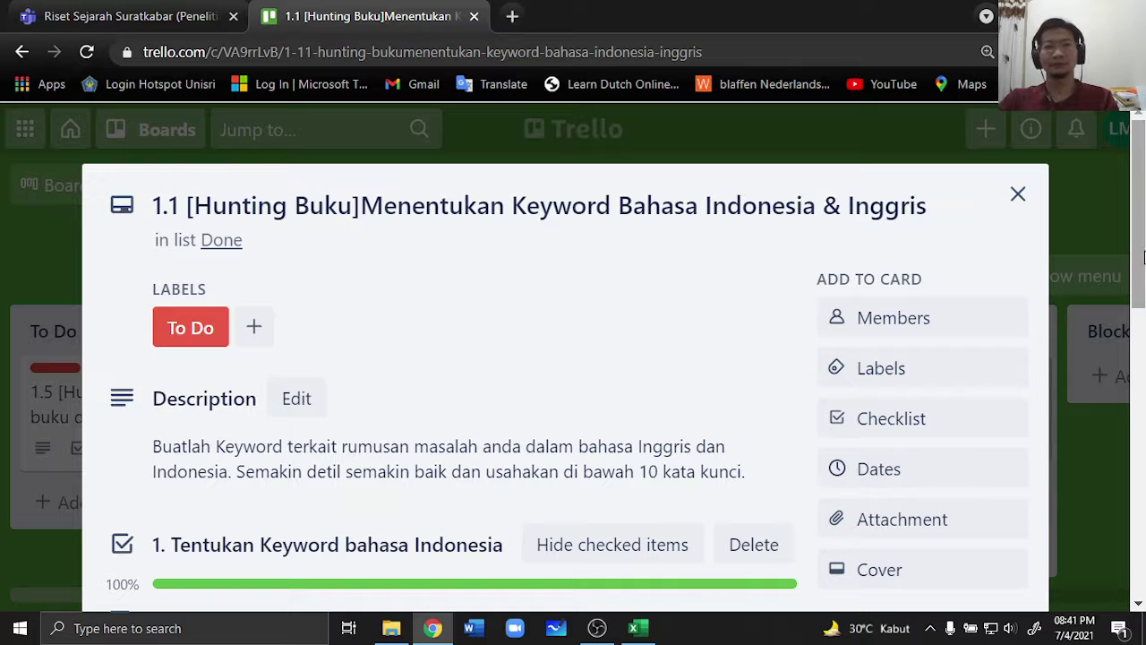
{"action": "left_click_drag", "start_coordinate": [1143, 258], "coordinate": [1144, 347]}
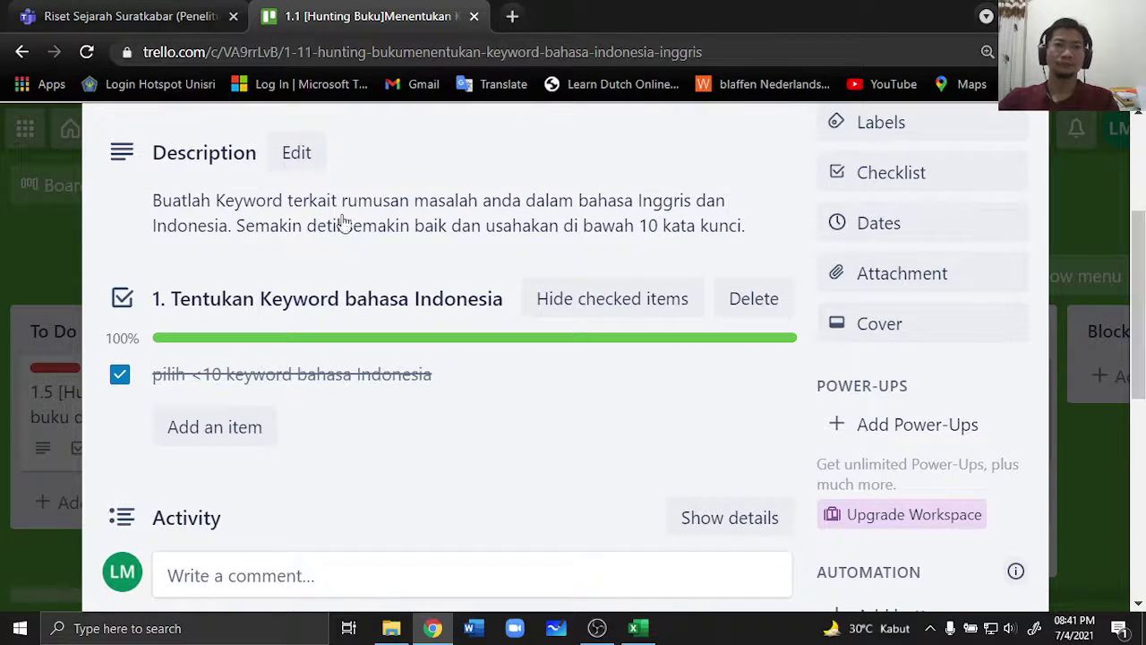
{"action": "left_click_drag", "start_coordinate": [154, 199], "coordinate": [754, 234]}
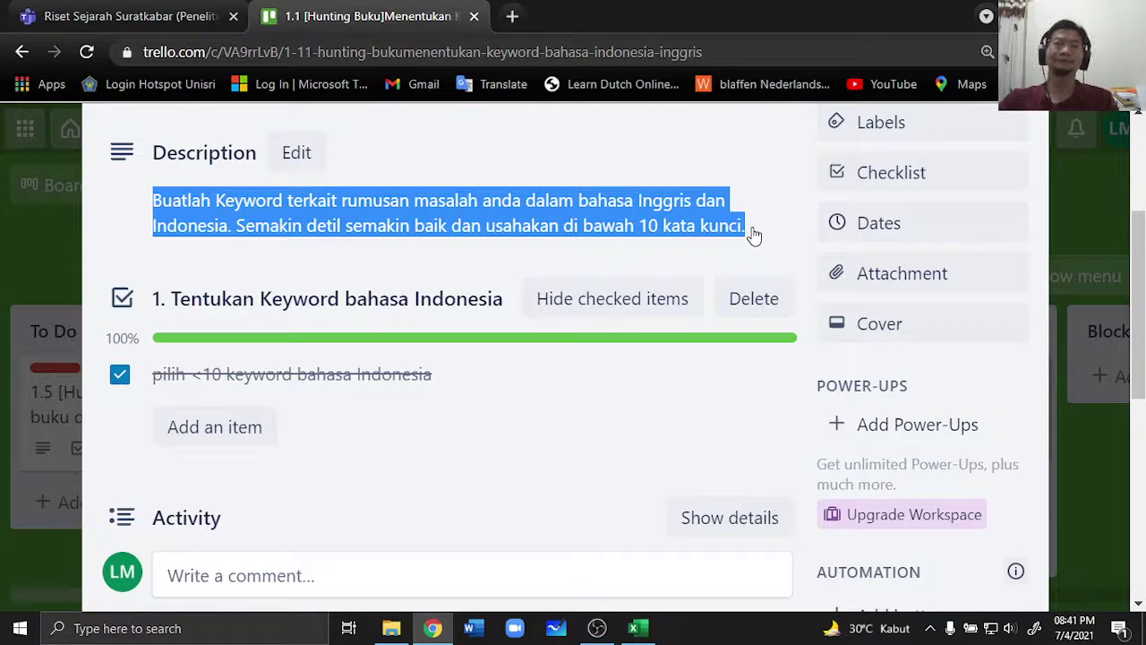
{"action": "left_click", "coordinate": [762, 244]}
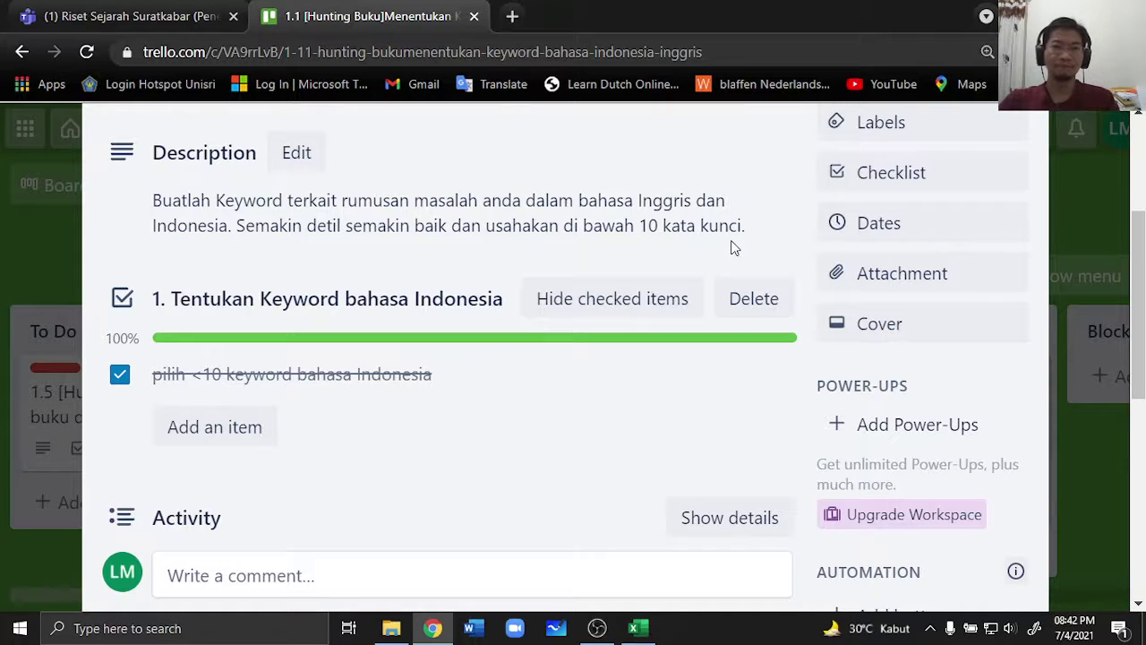
{"action": "scroll", "coordinate": [730, 248], "scroll_direction": "down", "scroll_amount": 5}
{"action": "scroll", "coordinate": [729, 248], "scroll_direction": "up", "scroll_amount": 7}
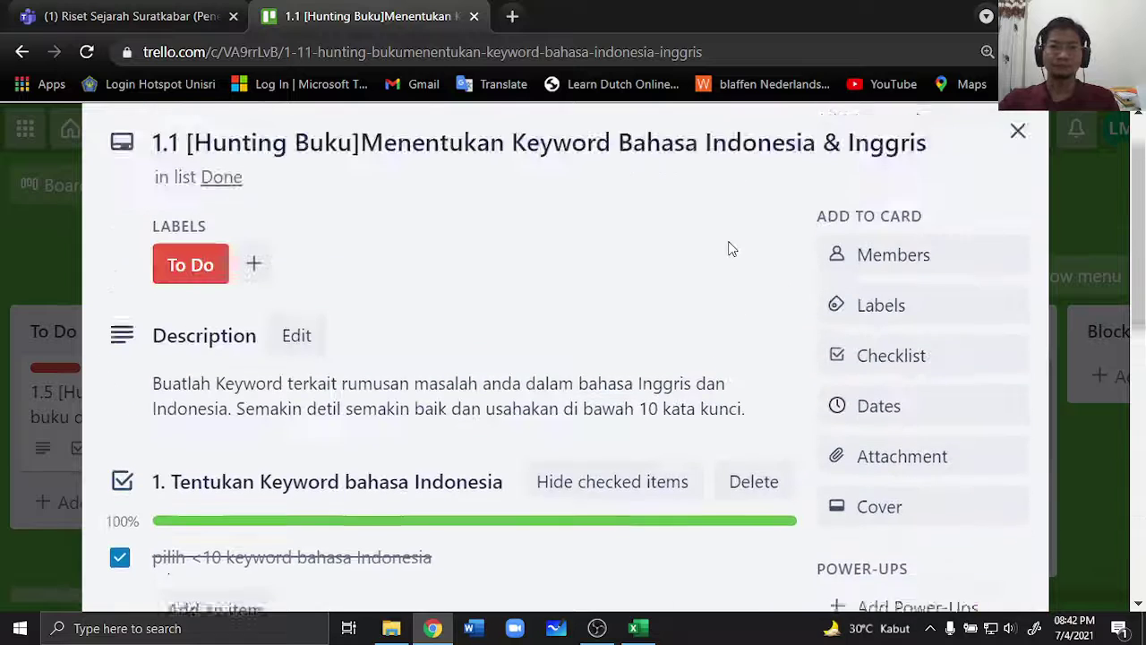
{"action": "left_click_drag", "start_coordinate": [153, 404], "coordinate": [772, 446]}
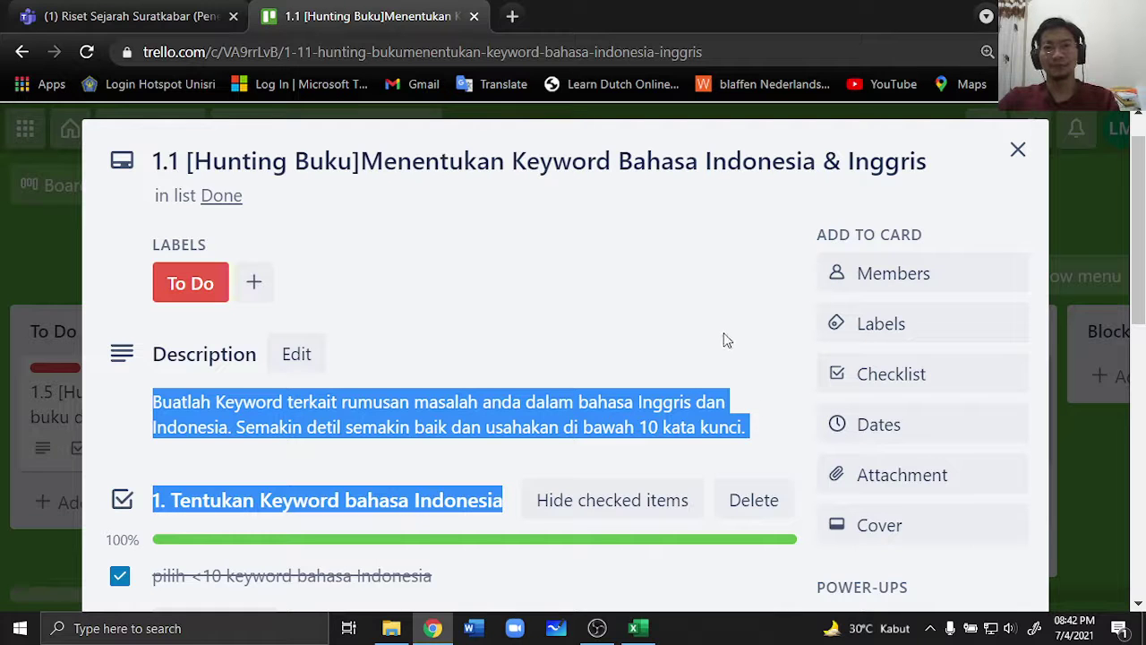
{"action": "left_click", "coordinate": [1017, 150]}
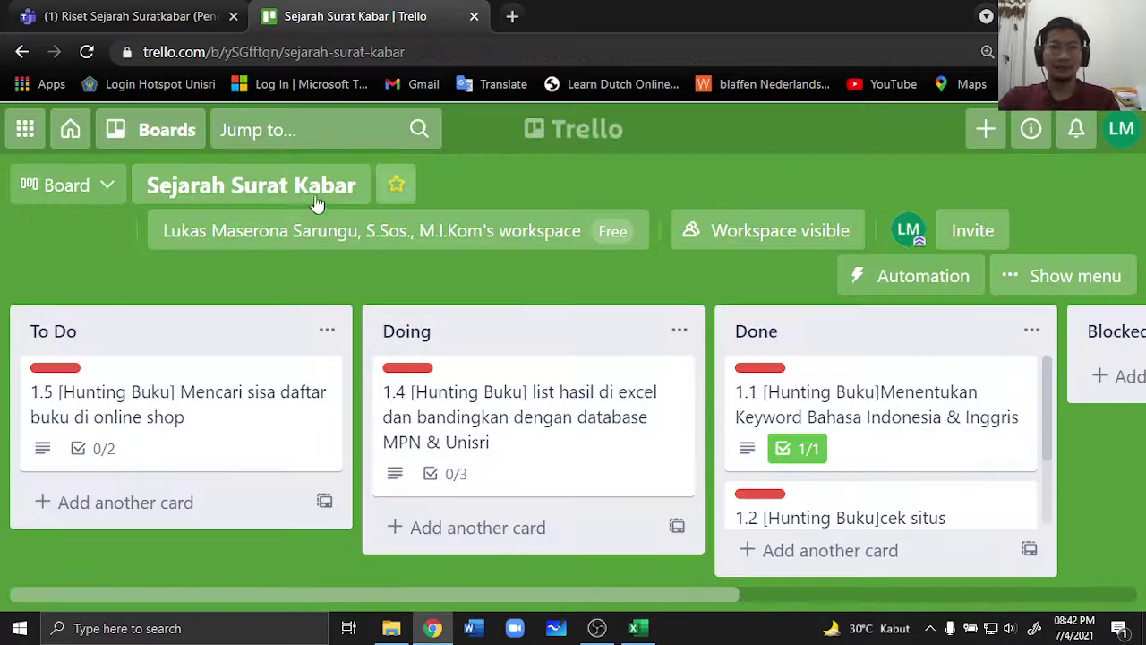
Step: Switch to the Perpusnas newspaper database workbook in Excel and fill the "Kata kunci Bahasa Indonesia" heading with yellow
{"action": "left_click_drag", "start_coordinate": [157, 183], "coordinate": [426, 231]}
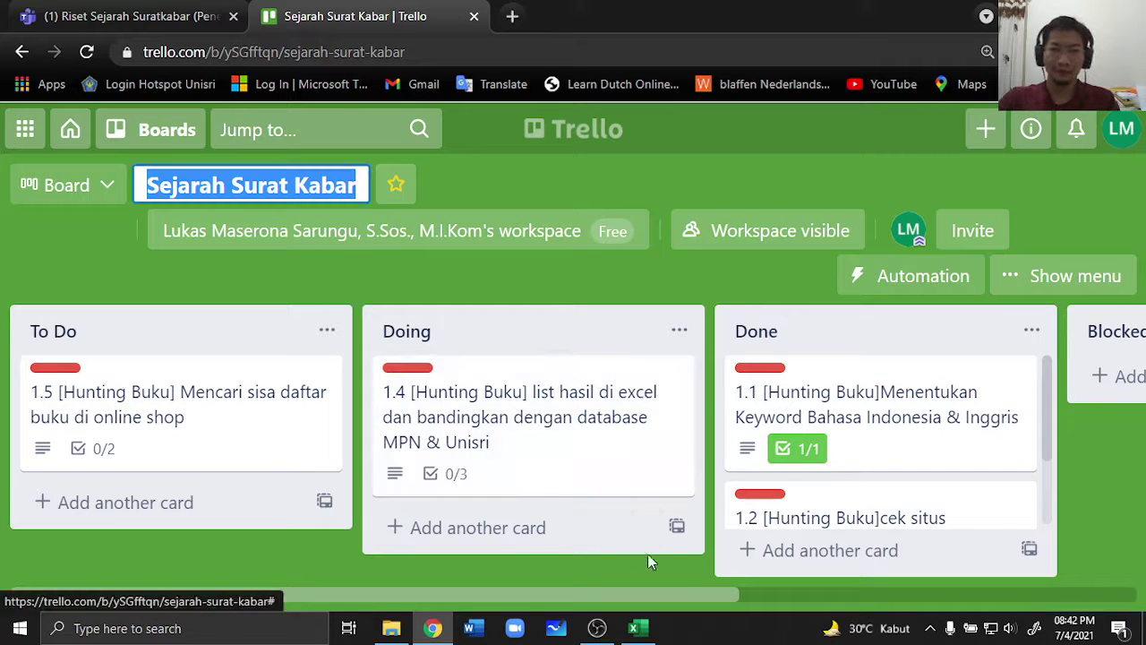
{"action": "left_click", "coordinate": [640, 627]}
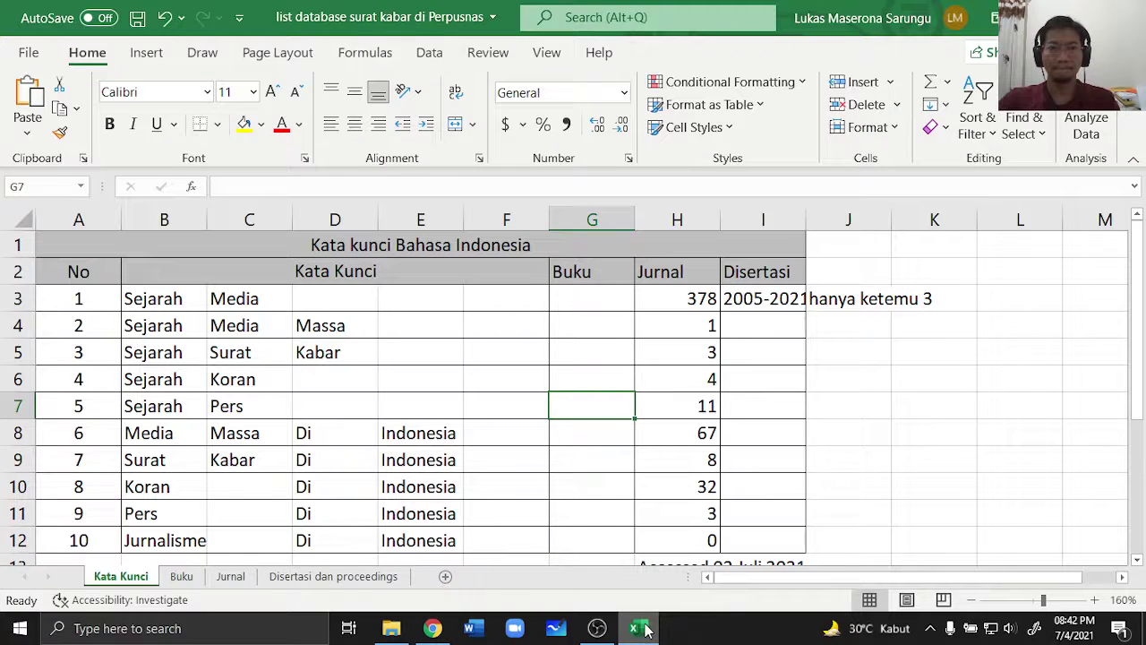
{"action": "left_click", "coordinate": [555, 437]}
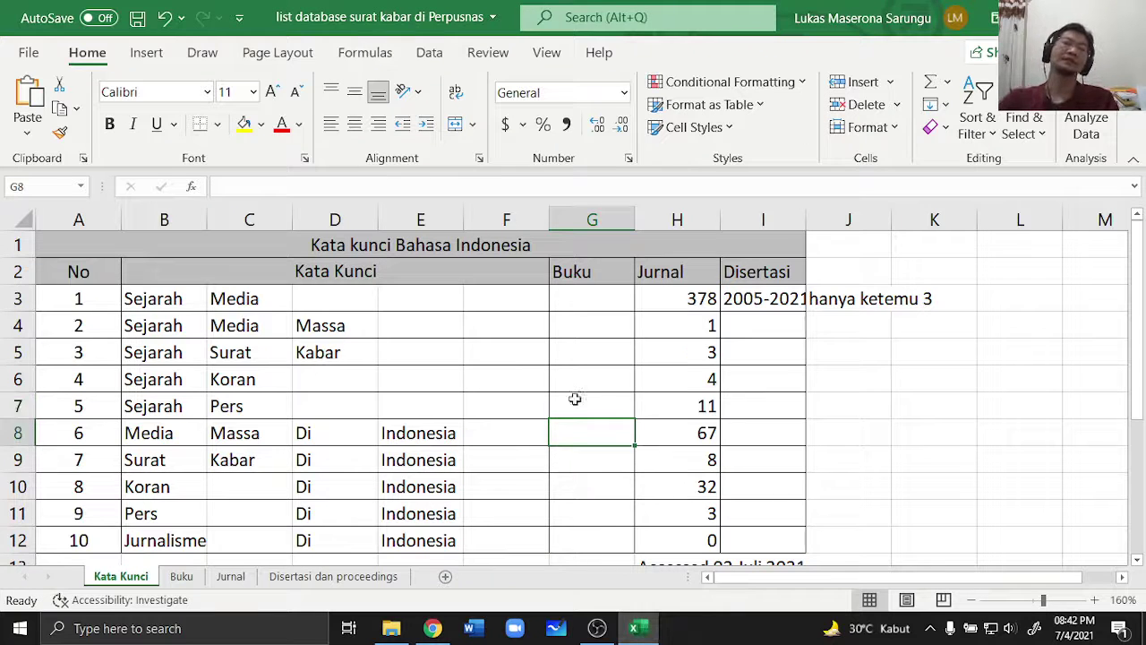
{"action": "left_click", "coordinate": [424, 247]}
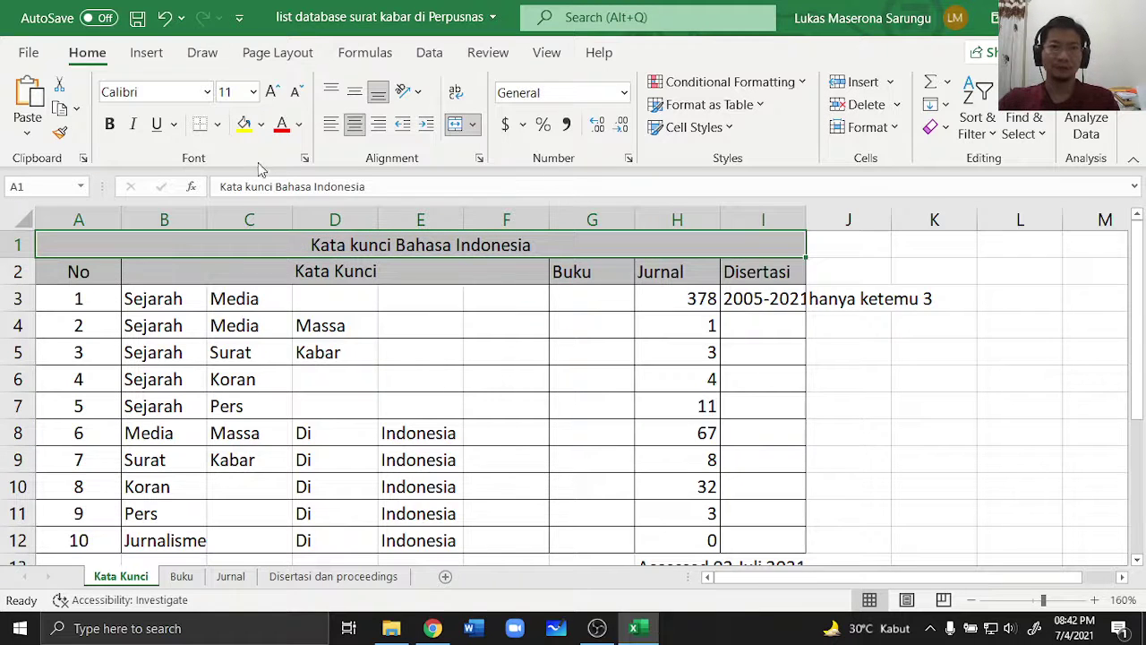
{"action": "left_click", "coordinate": [244, 125]}
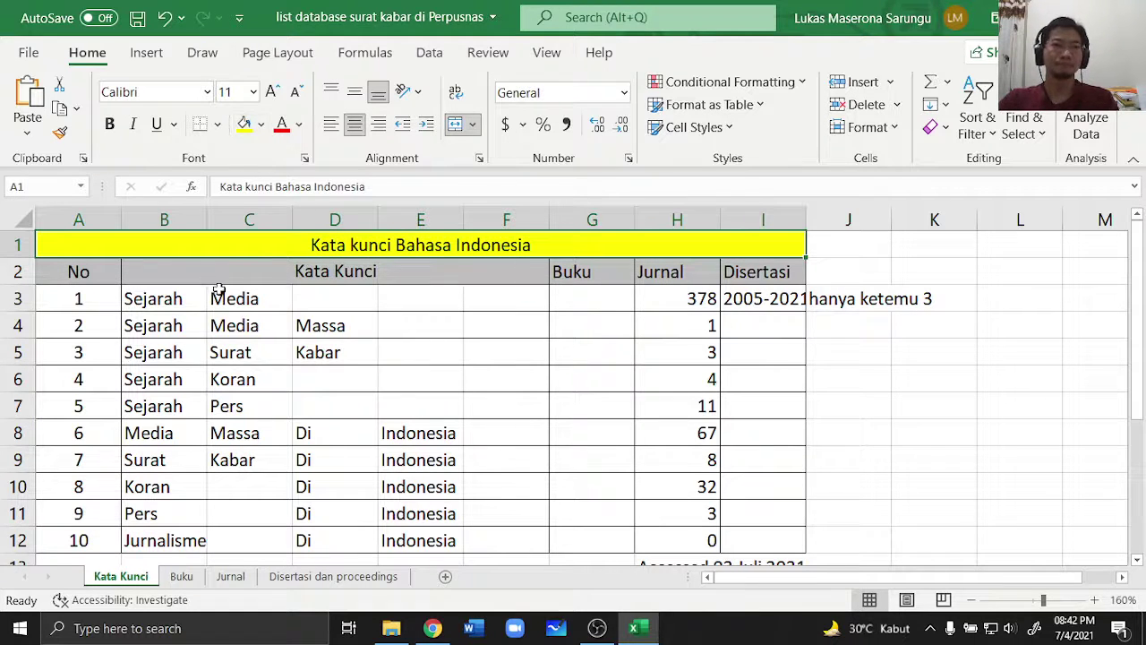
Step: Highlight rows 3 and 4, the first two keyword combinations, in yellow
{"action": "left_click", "coordinate": [152, 302]}
{"action": "left_click_drag", "start_coordinate": [89, 299], "coordinate": [507, 540]}
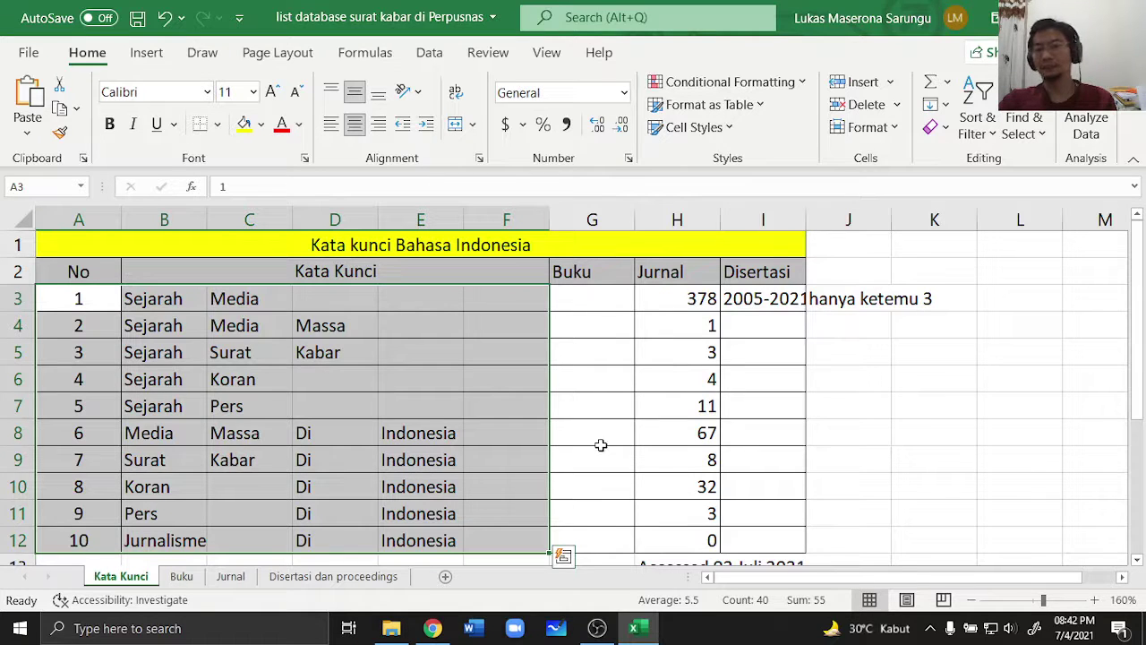
{"action": "left_click", "coordinate": [161, 301]}
{"action": "left_click", "coordinate": [25, 299]}
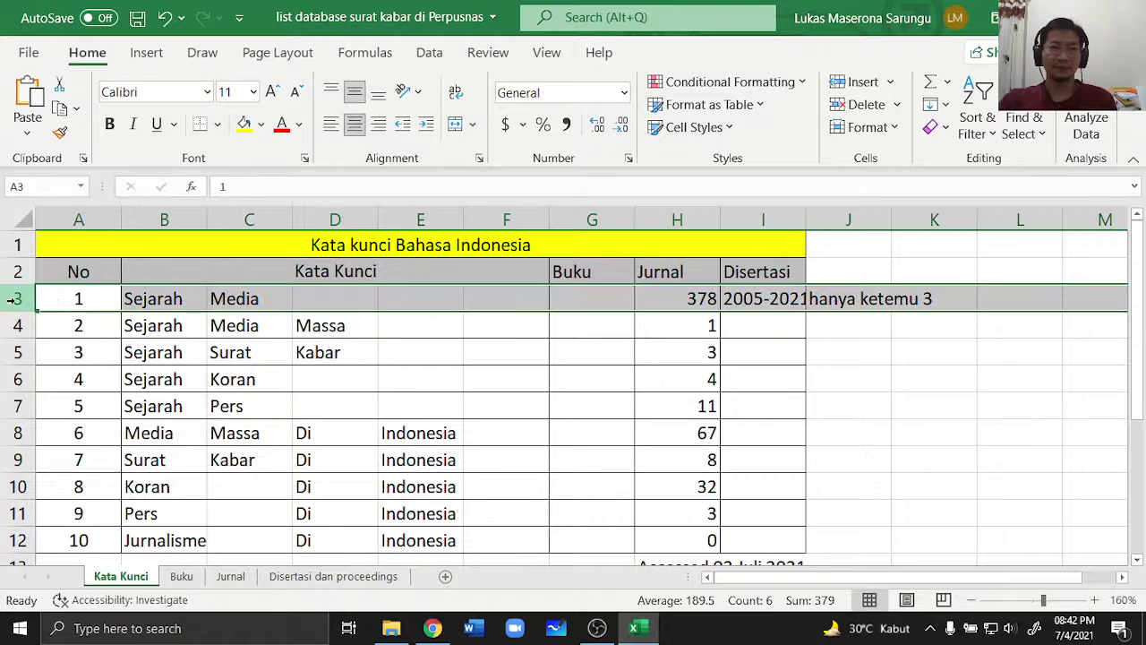
{"action": "left_click", "coordinate": [244, 124]}
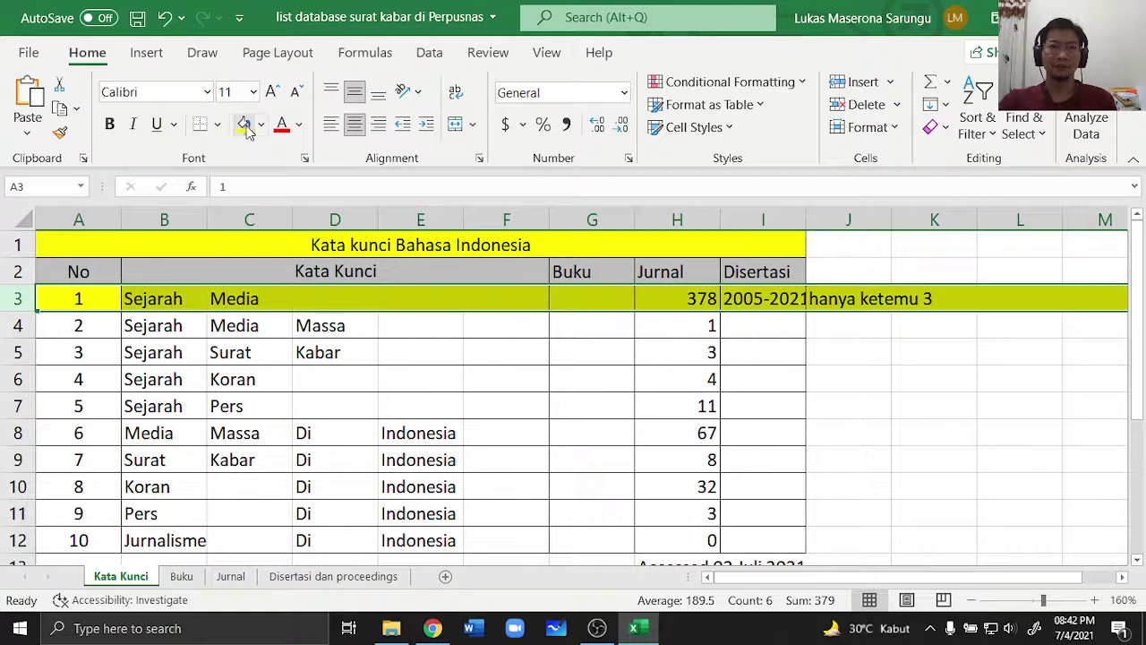
{"action": "left_click", "coordinate": [585, 296]}
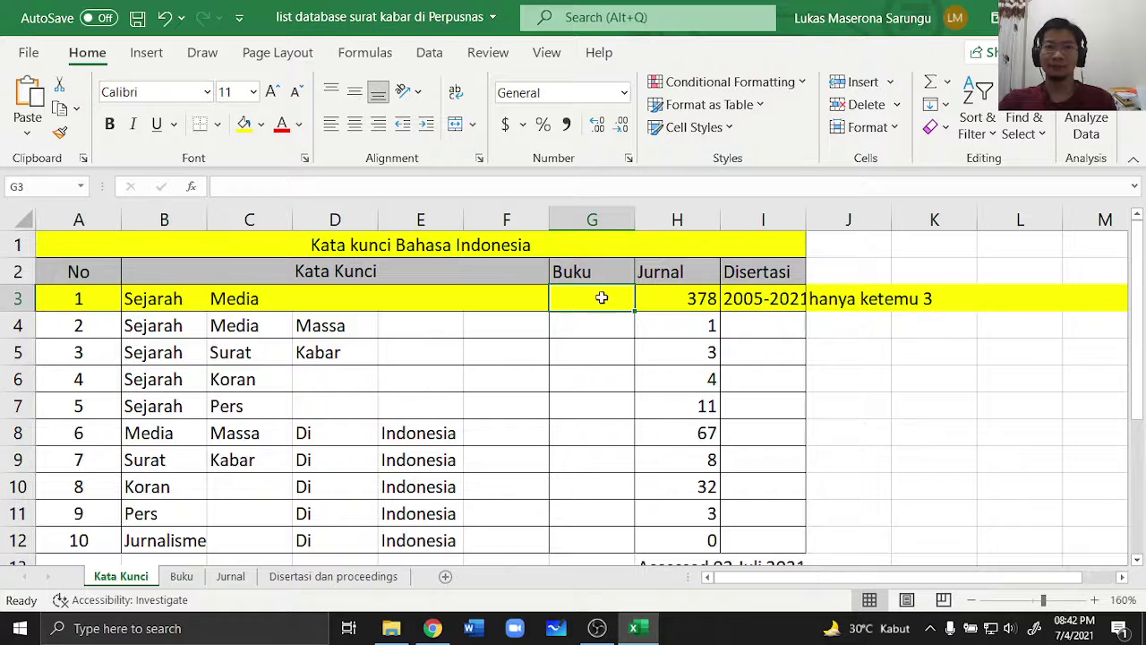
{"action": "left_click", "coordinate": [17, 326]}
{"action": "left_click", "coordinate": [246, 126]}
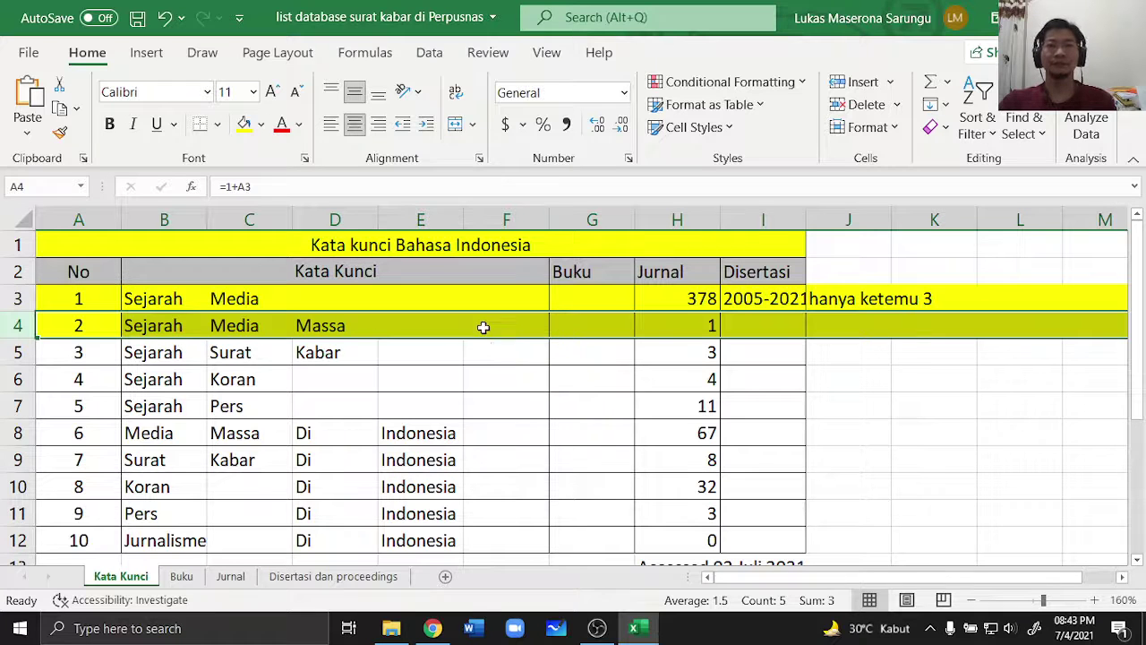
Step: Fill rows 3 and 4 with a medium blue theme colour
{"action": "left_click_drag", "start_coordinate": [16, 299], "coordinate": [17, 326]}
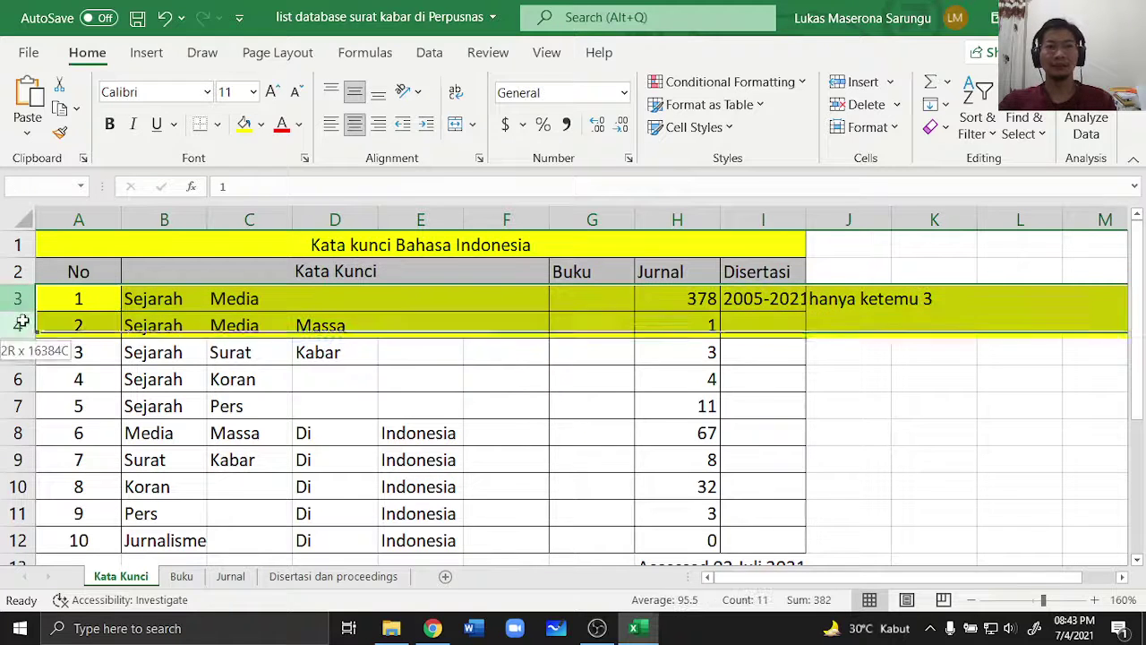
{"action": "left_click", "coordinate": [261, 125]}
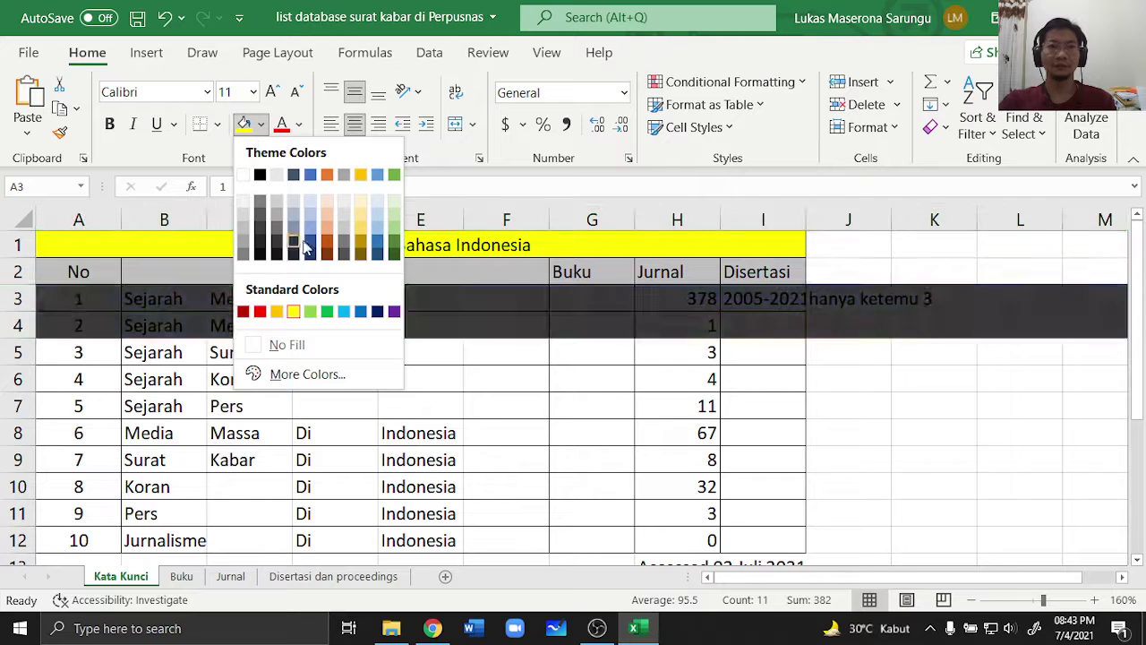
{"action": "left_click", "coordinate": [311, 233]}
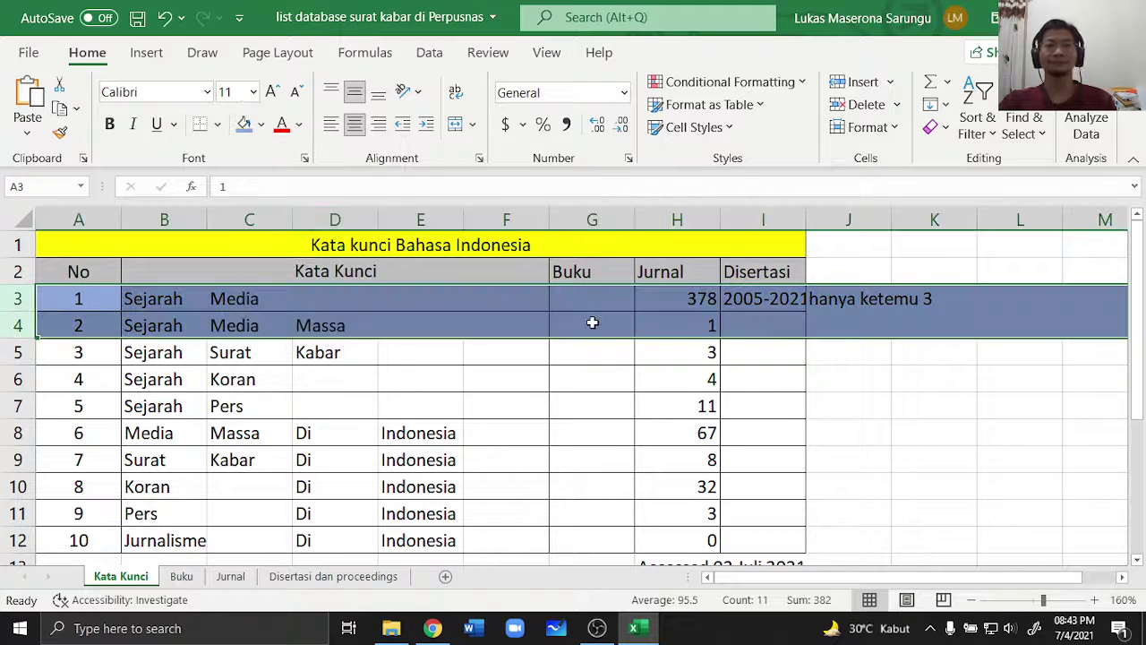
{"action": "left_click", "coordinate": [417, 305]}
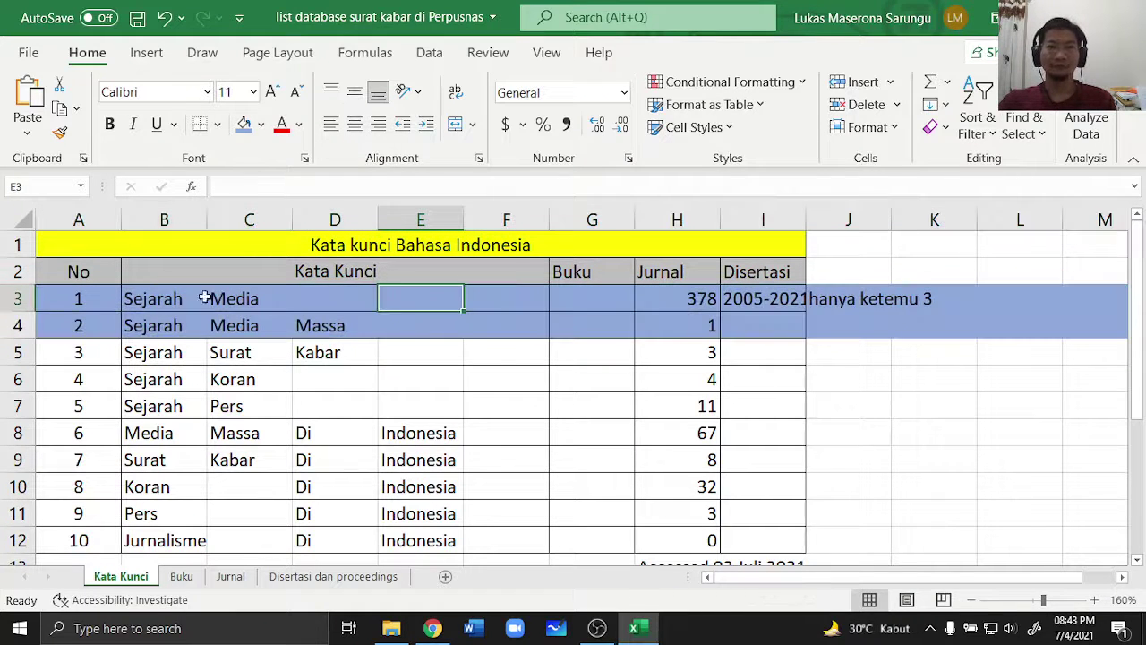
{"action": "left_click", "coordinate": [7, 303]}
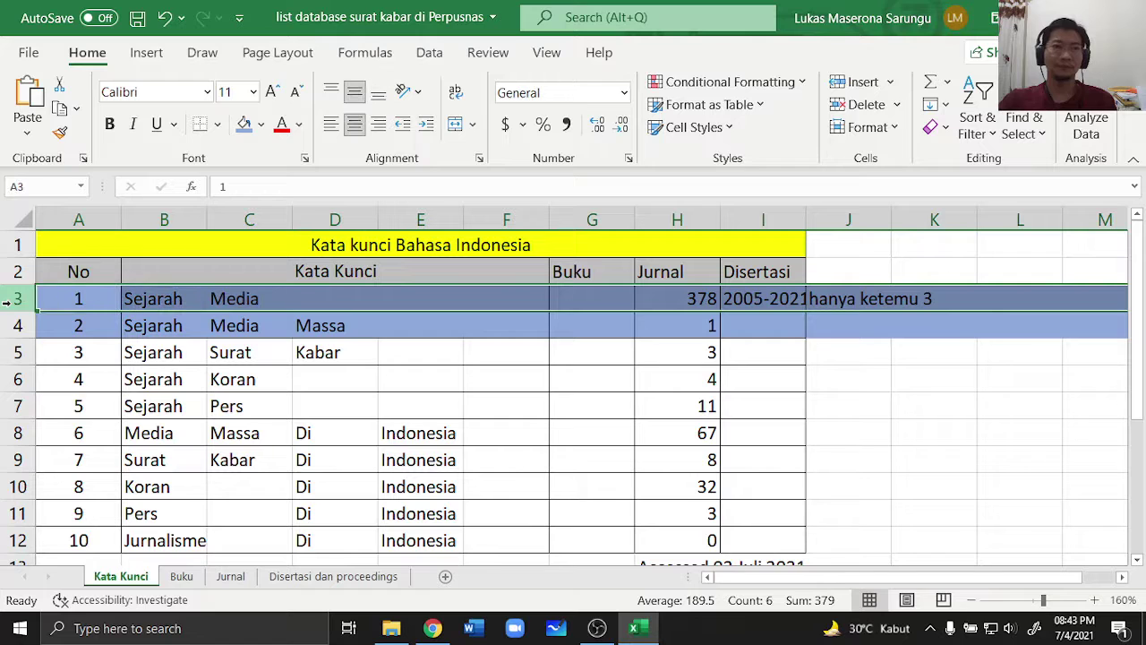
{"action": "left_click", "coordinate": [260, 125]}
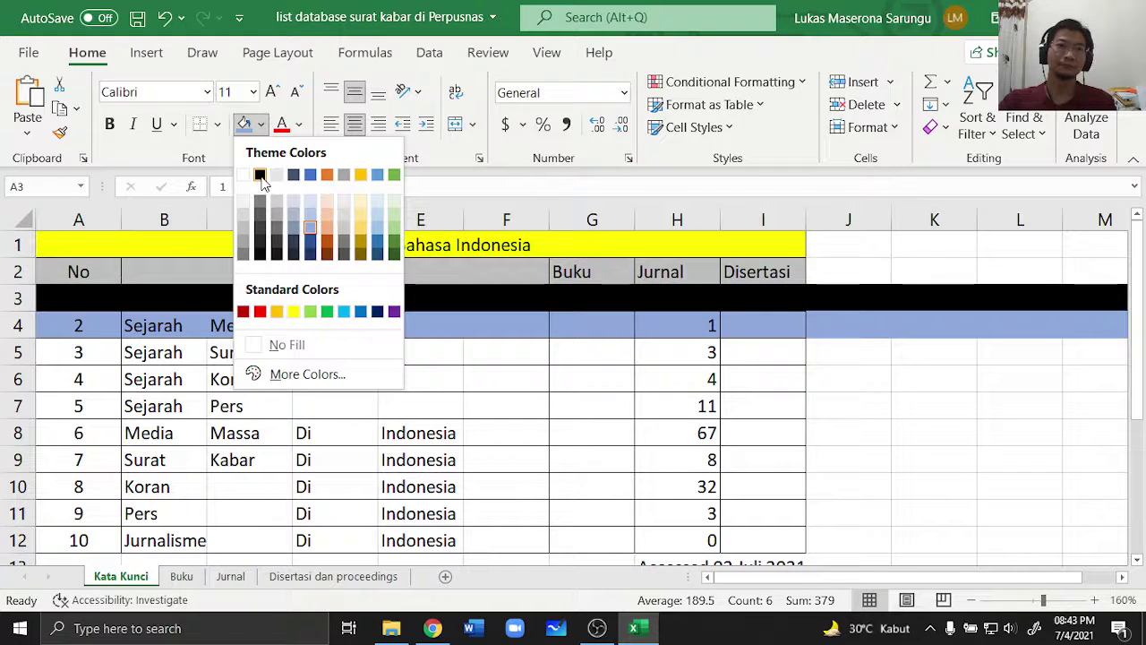
{"action": "left_click", "coordinate": [502, 320]}
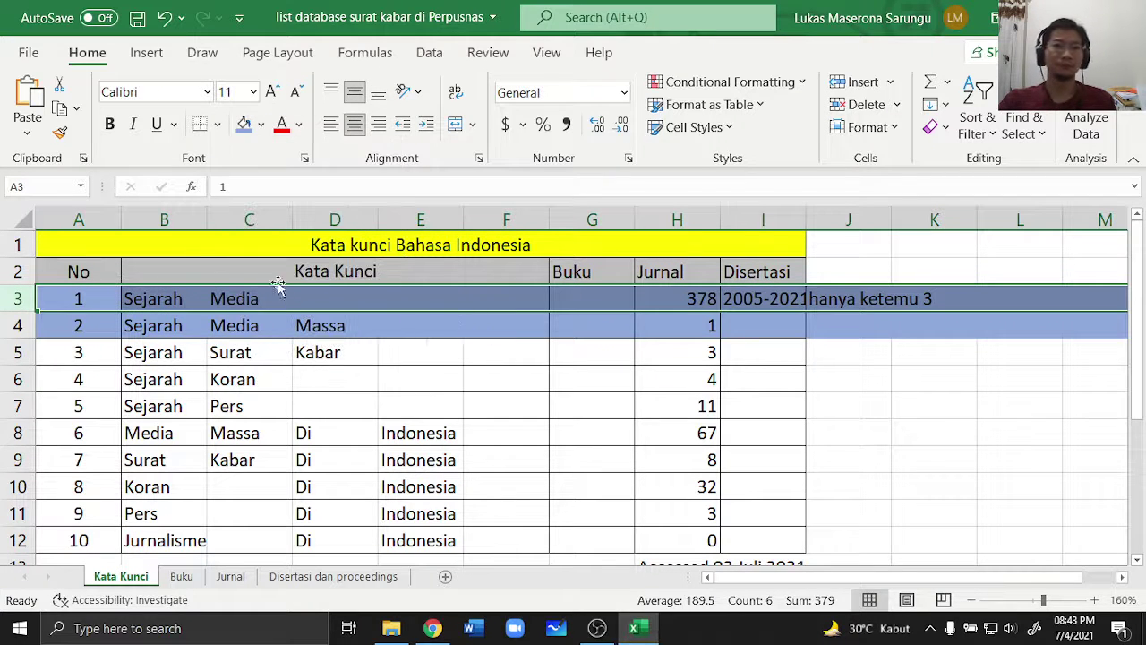
Step: Compare the keyword combinations in rows 3 and 4, including the third-word cells D3 and D4
{"action": "left_click", "coordinate": [17, 325]}
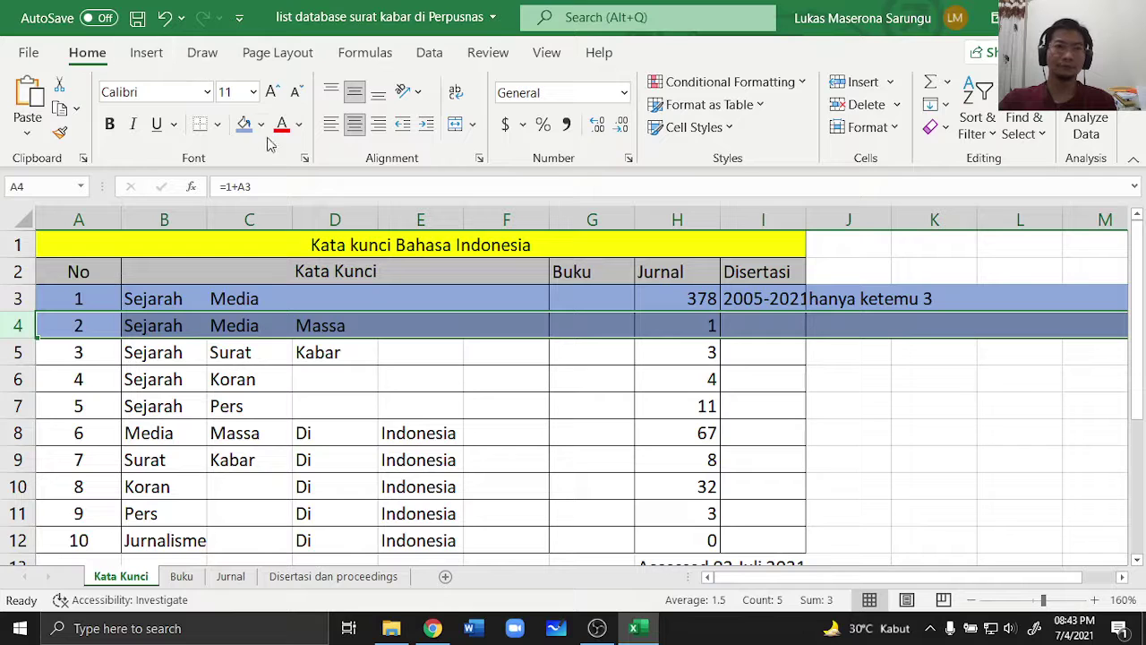
{"action": "left_click", "coordinate": [17, 298]}
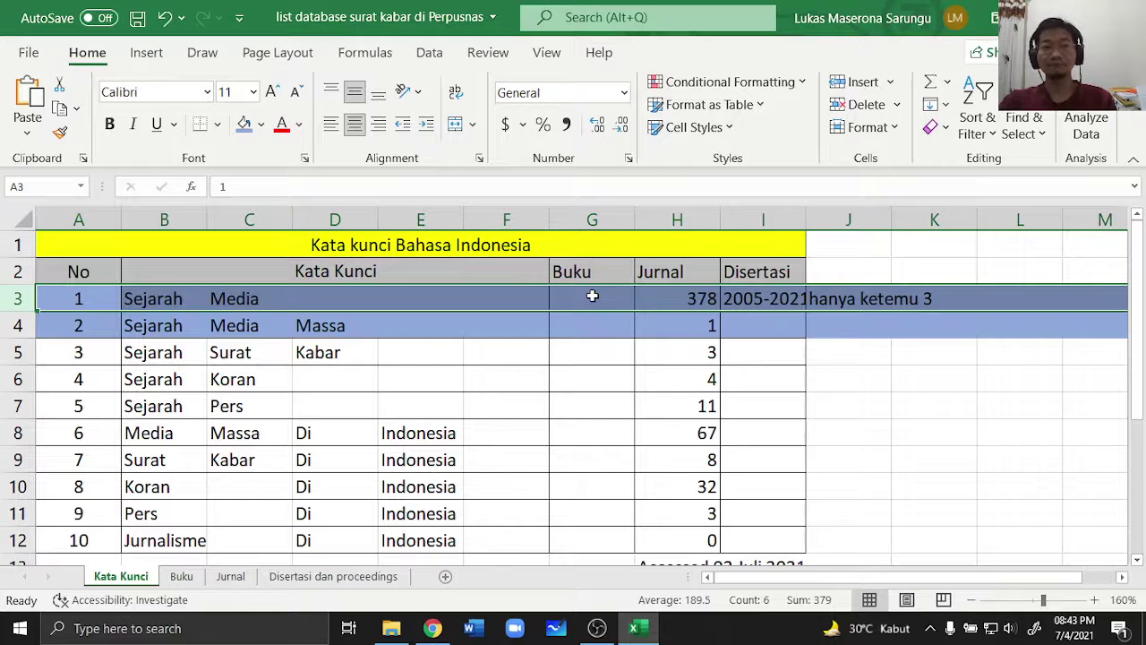
{"action": "left_click", "coordinate": [17, 325]}
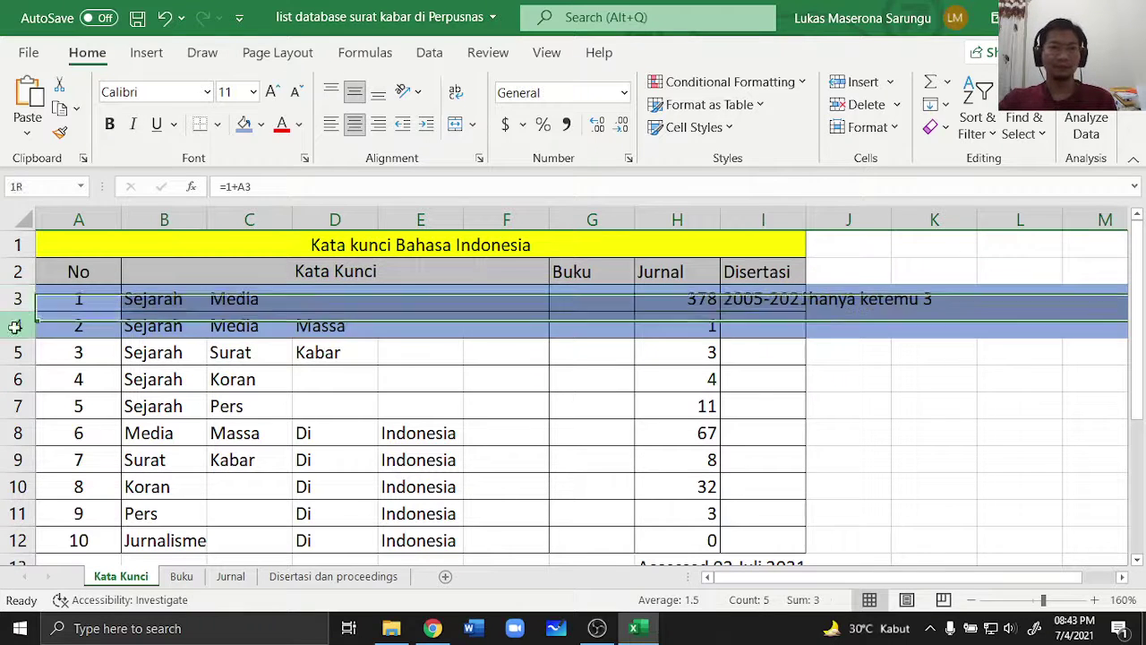
{"action": "left_click", "coordinate": [310, 329]}
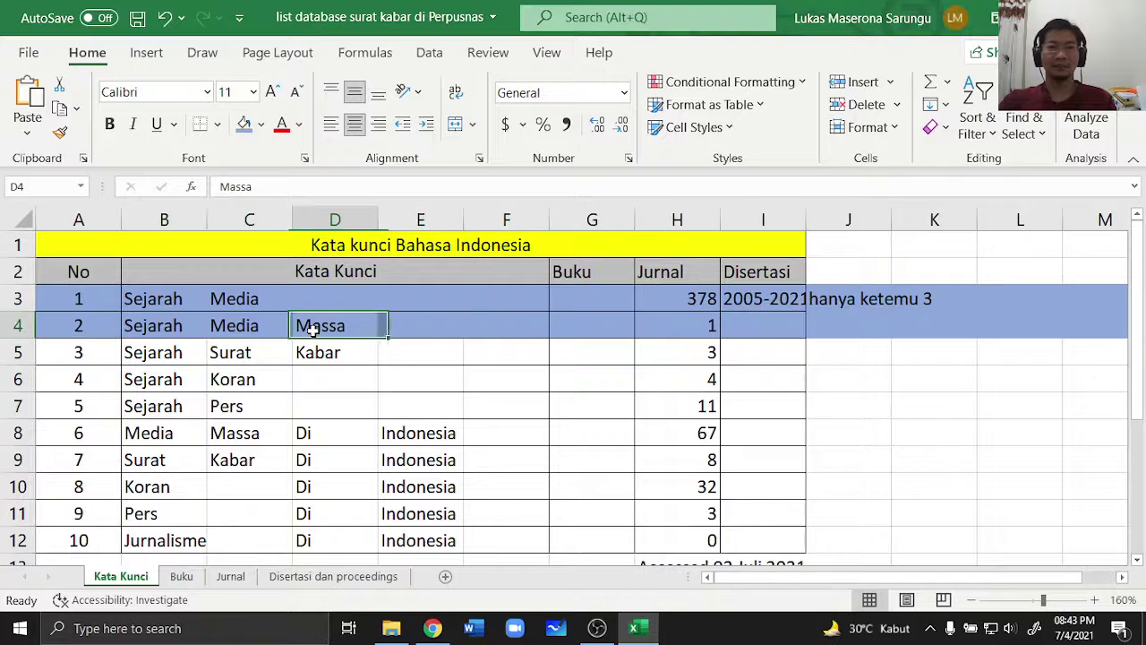
{"action": "left_click", "coordinate": [404, 325]}
{"action": "left_click", "coordinate": [308, 331]}
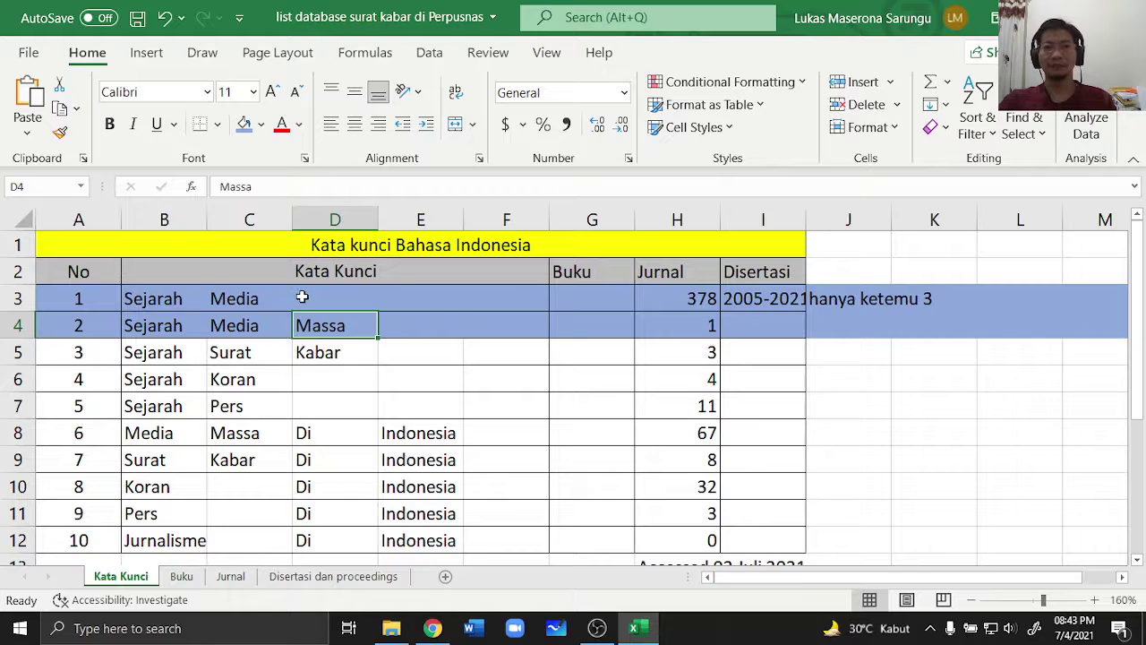
{"action": "left_click", "coordinate": [303, 296]}
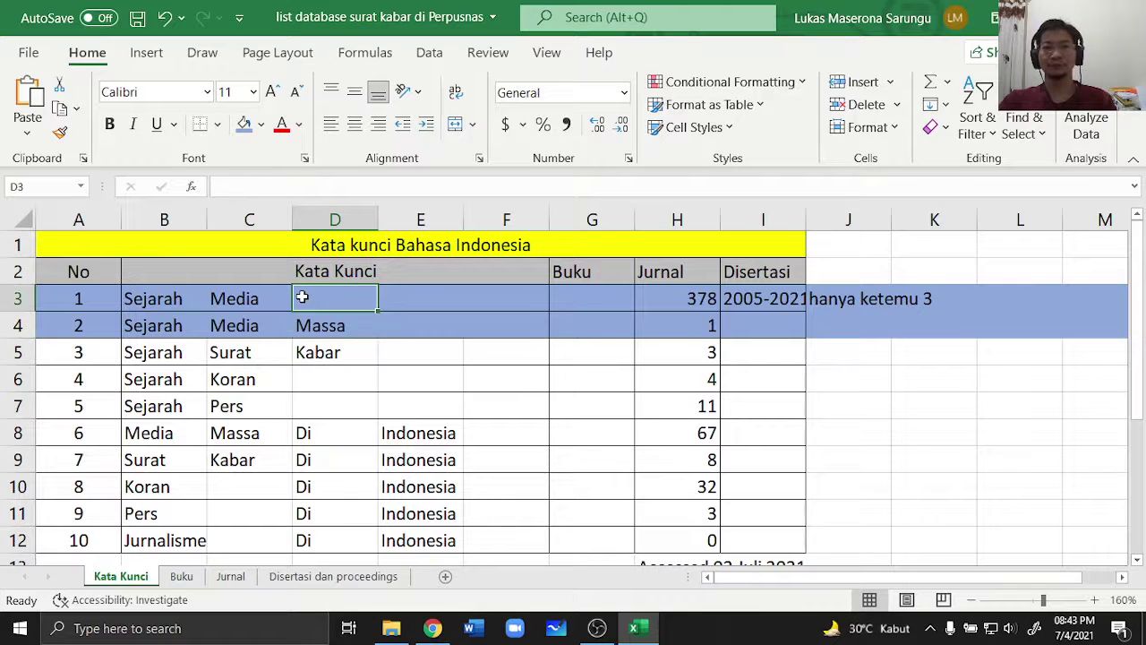
Step: Examine the keyword combinations in rows 4 to 7, from "Sejarah Media Massa" through "Sejarah Pers"
{"action": "left_click", "coordinate": [307, 325]}
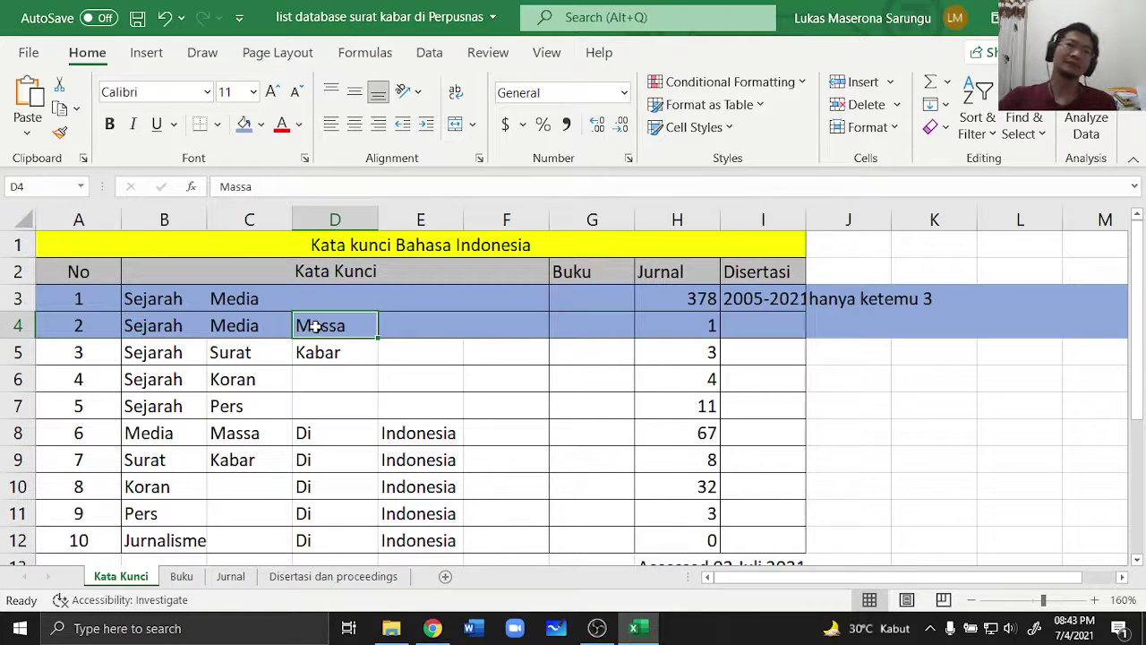
{"action": "left_click", "coordinate": [600, 325]}
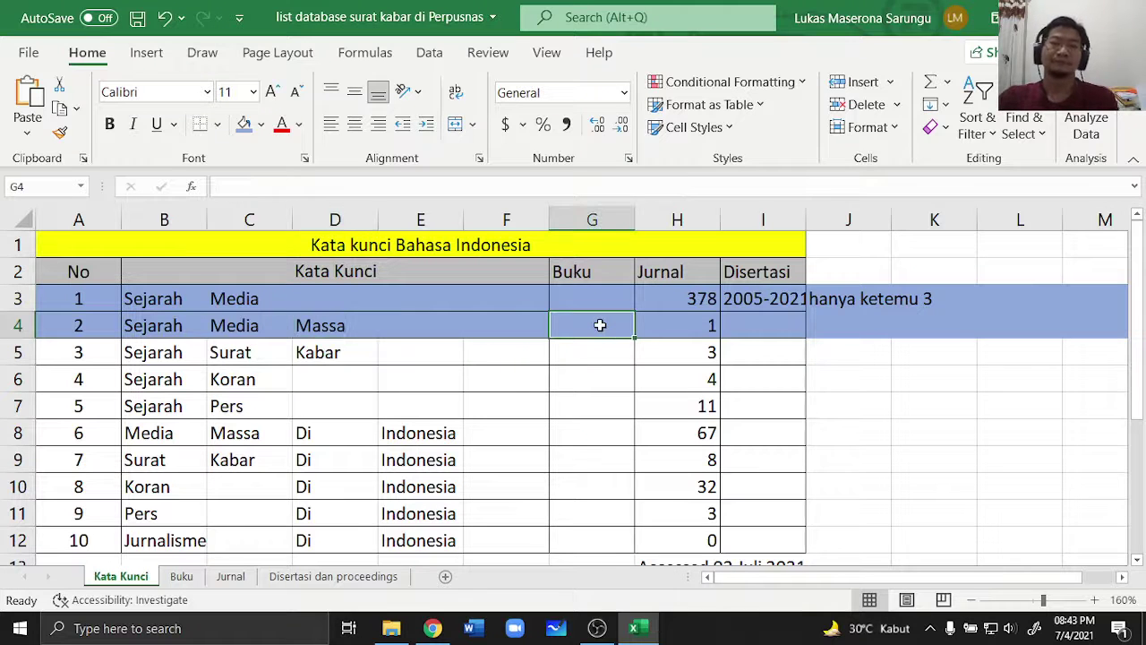
{"action": "left_click", "coordinate": [404, 348]}
{"action": "left_click", "coordinate": [16, 352]}
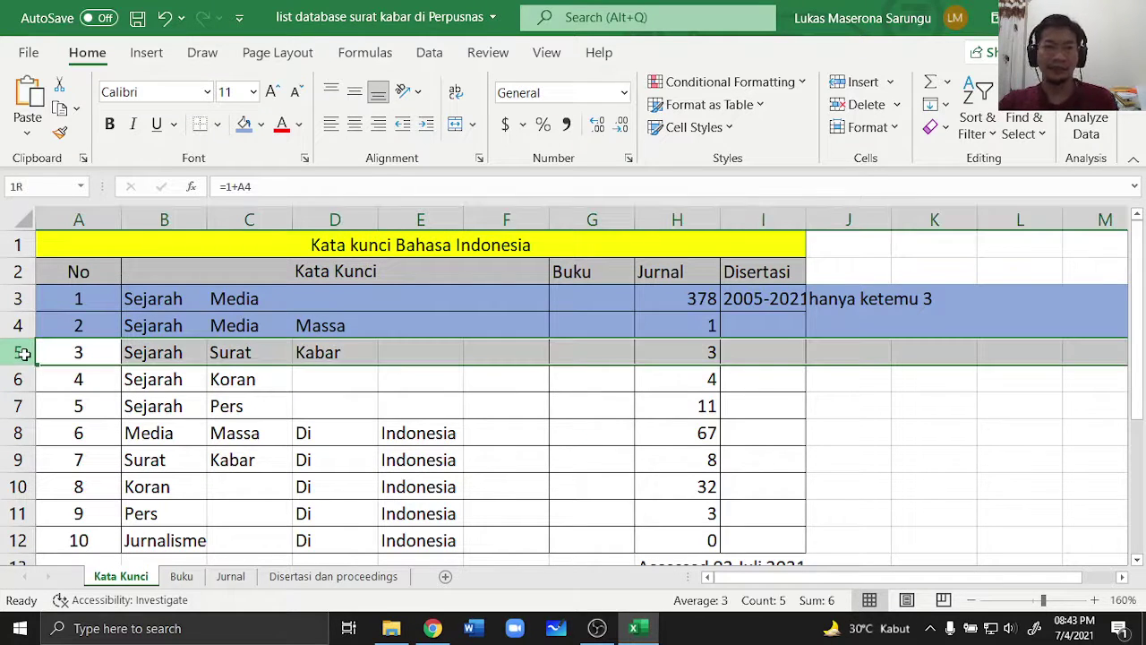
{"action": "left_click", "coordinate": [18, 378]}
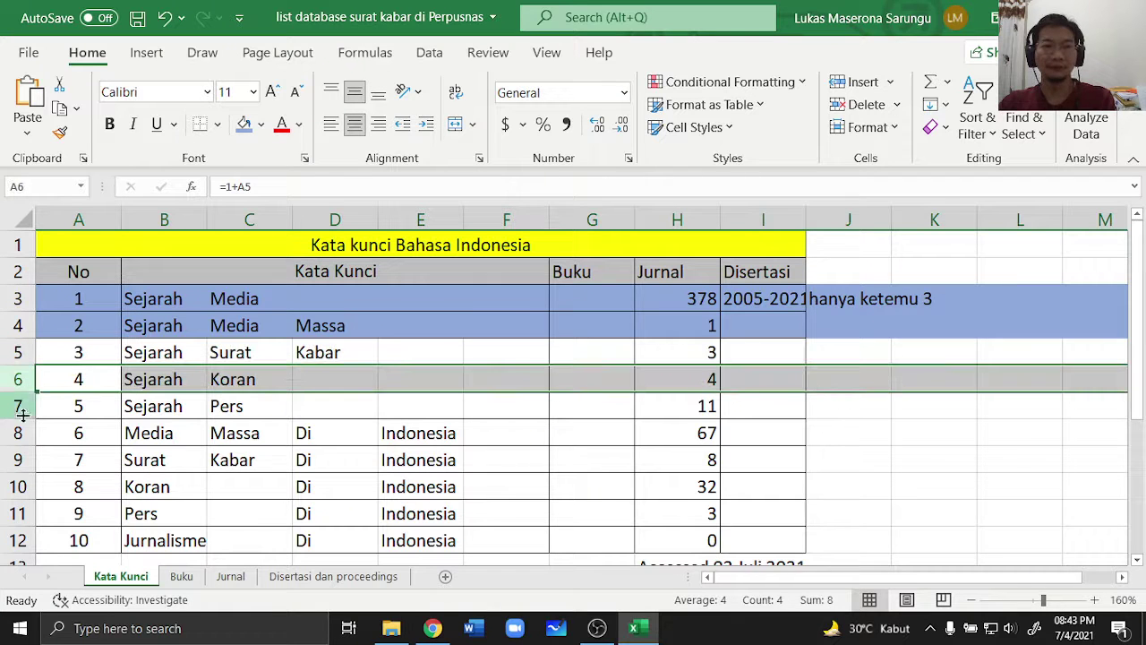
{"action": "left_click", "coordinate": [17, 410]}
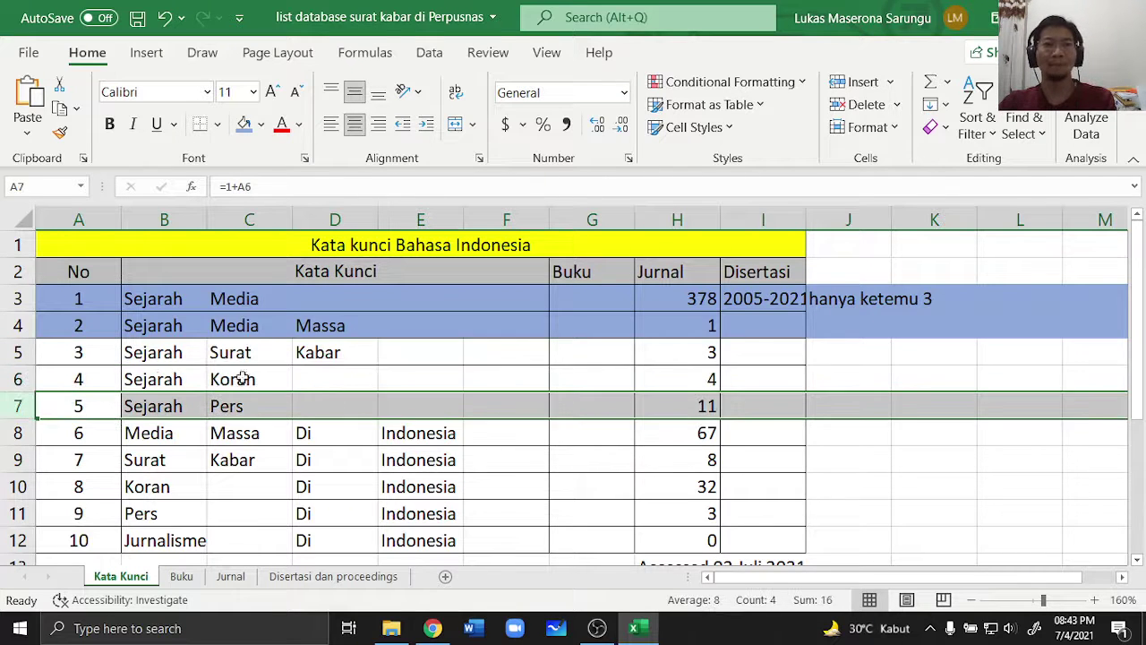
Step: Fill the second- and third-word keyword cells C3:D7 with a light green theme colour
{"action": "left_click_drag", "start_coordinate": [247, 298], "coordinate": [324, 406]}
{"action": "left_click", "coordinate": [261, 123]}
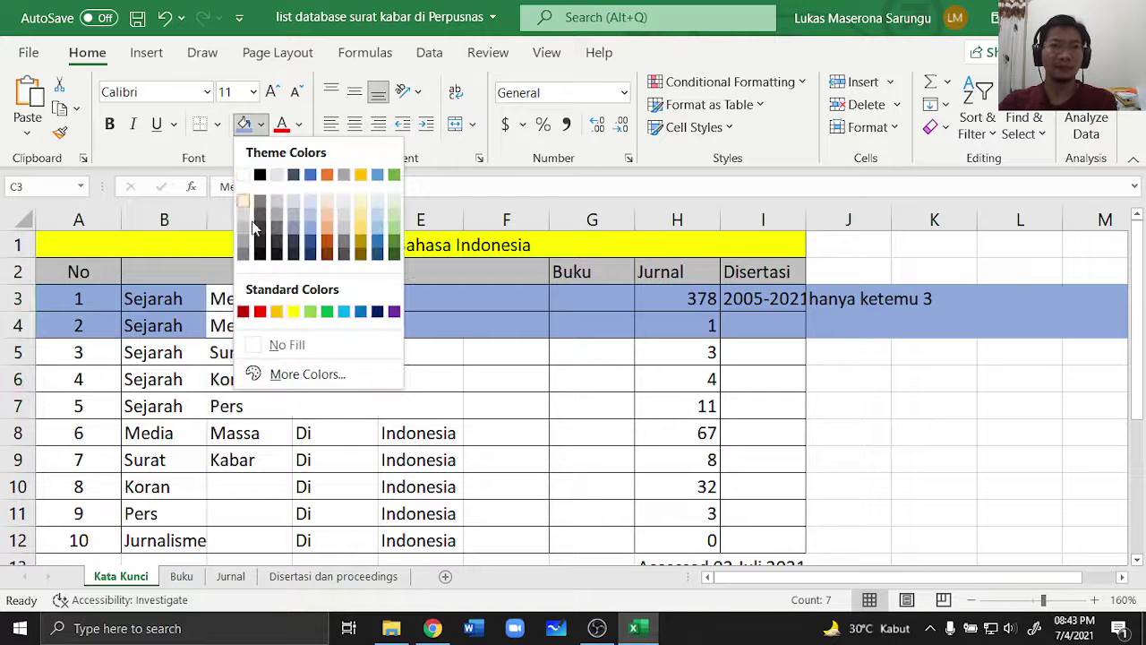
{"action": "left_click", "coordinate": [393, 238]}
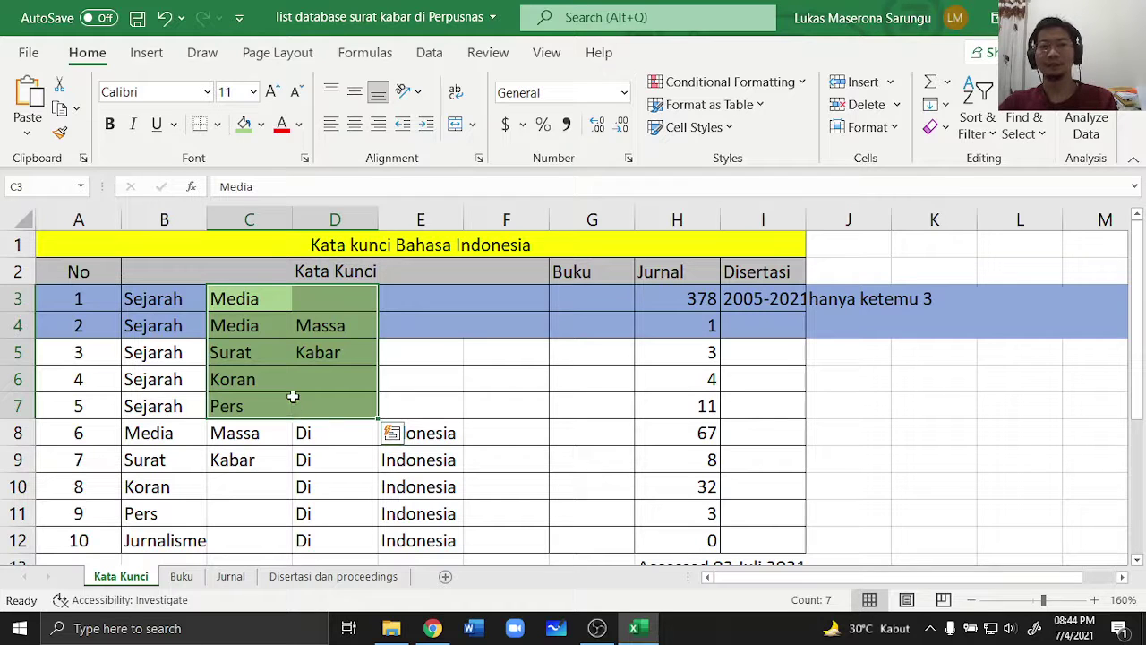
Step: Fill the "Surat Kabar" cells C5:D5 with the standard orange colour
{"action": "left_click_drag", "start_coordinate": [255, 355], "coordinate": [362, 370]}
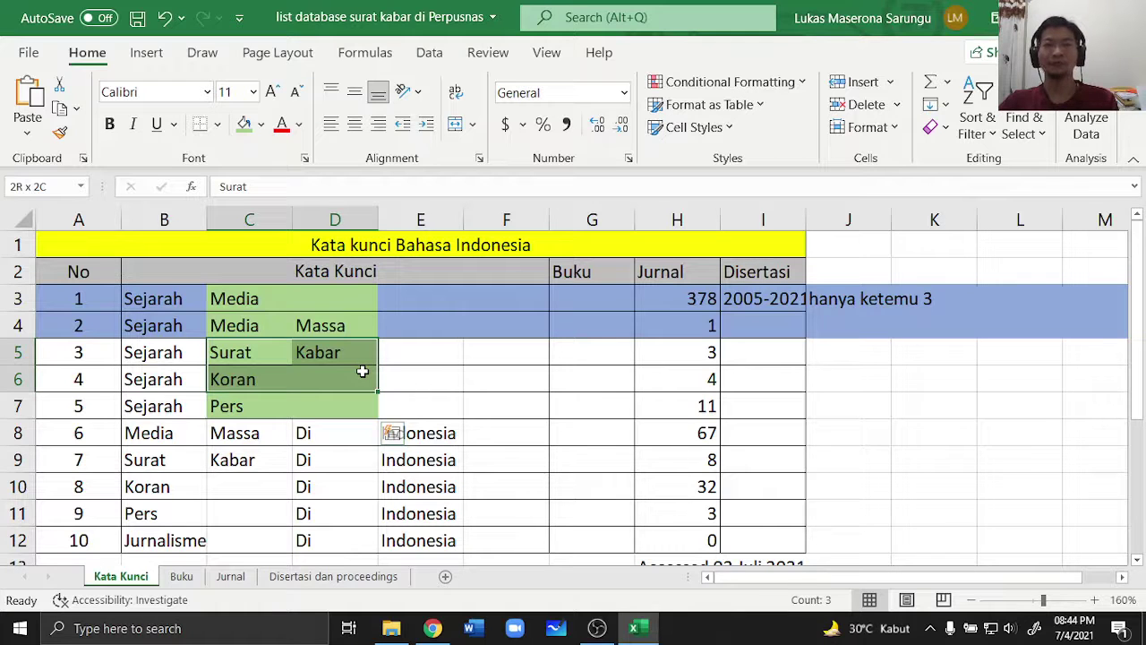
{"action": "left_click_drag", "start_coordinate": [362, 370], "coordinate": [364, 408]}
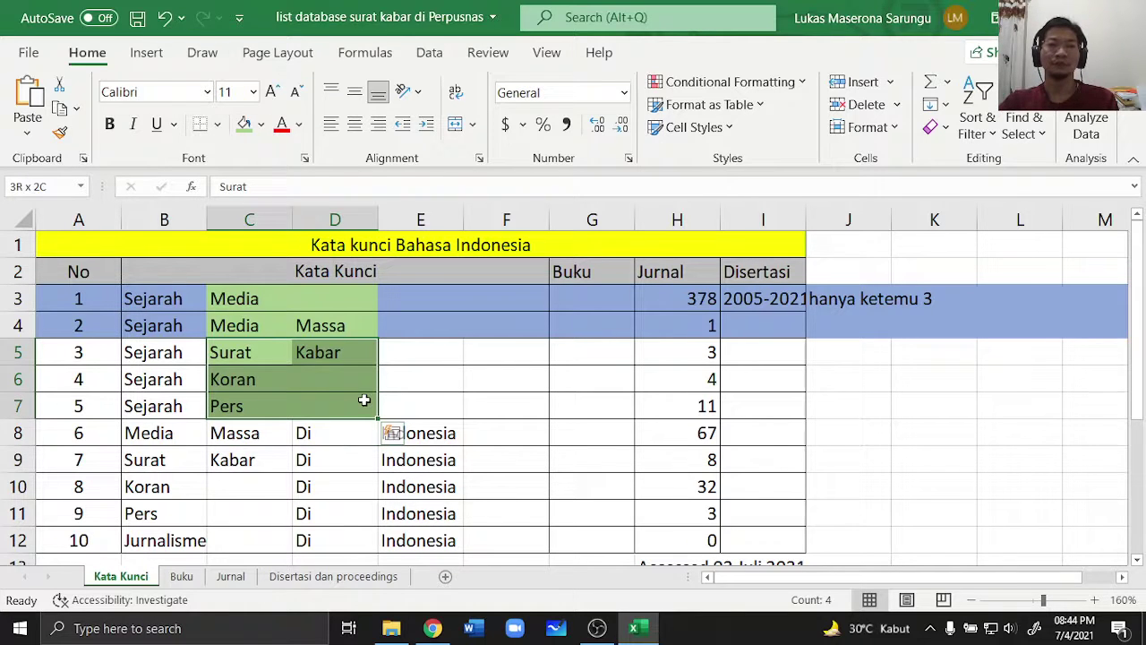
{"action": "left_click", "coordinate": [366, 356]}
{"action": "left_click", "coordinate": [281, 354], "text": "shift"}
{"action": "left_click", "coordinate": [261, 124]}
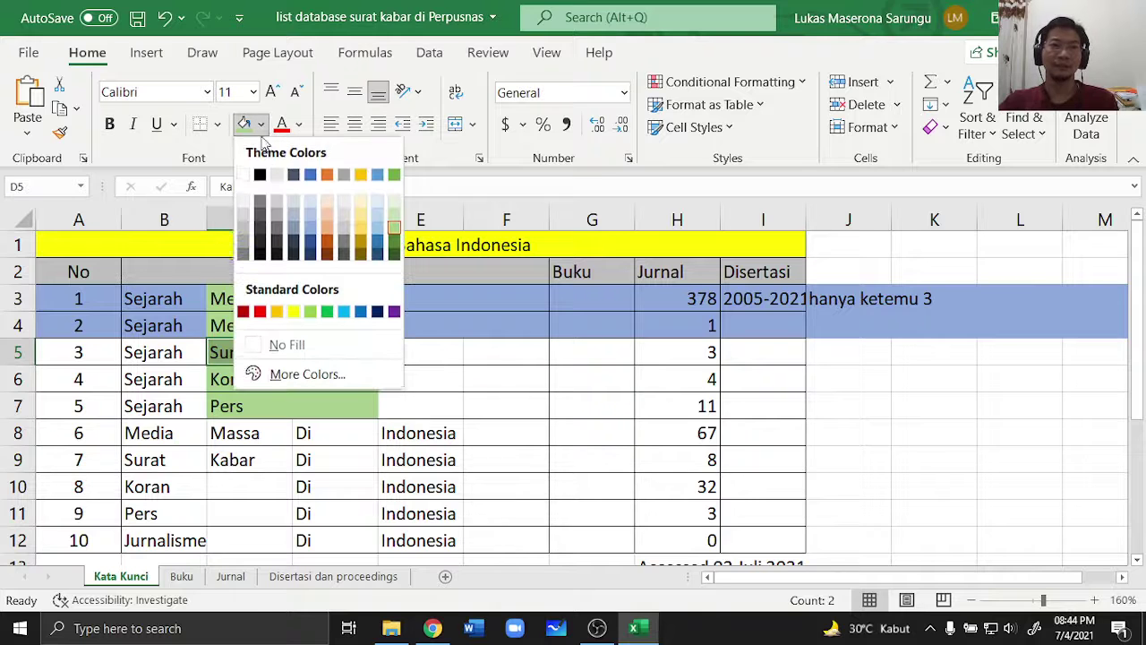
{"action": "left_click", "coordinate": [277, 311]}
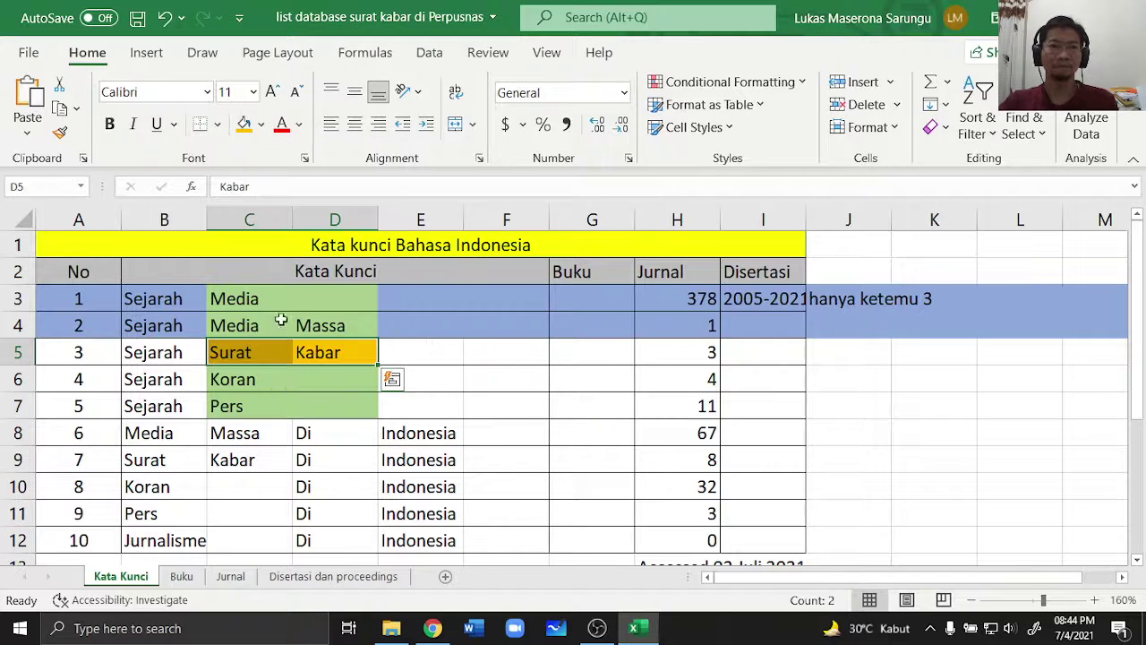
Step: Apply the same orange fill to "Koran" in C6, "Pers" in C7, "Media" in C3 and "Media Massa" in C4:D4
{"action": "left_click", "coordinate": [226, 379]}
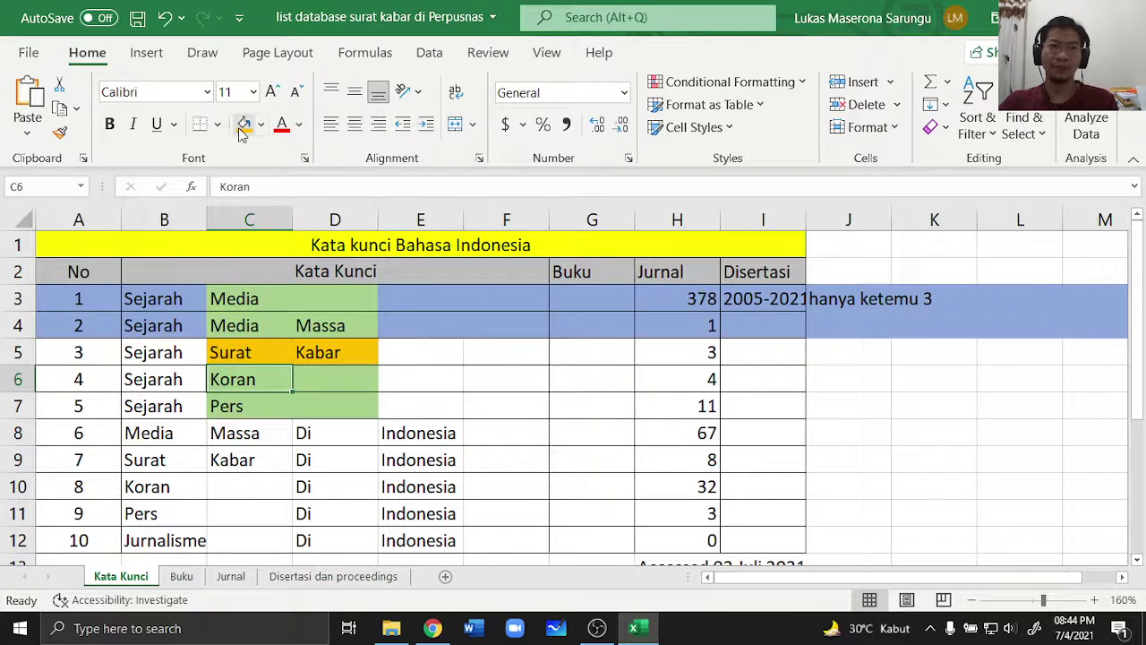
{"action": "left_click", "coordinate": [243, 402]}
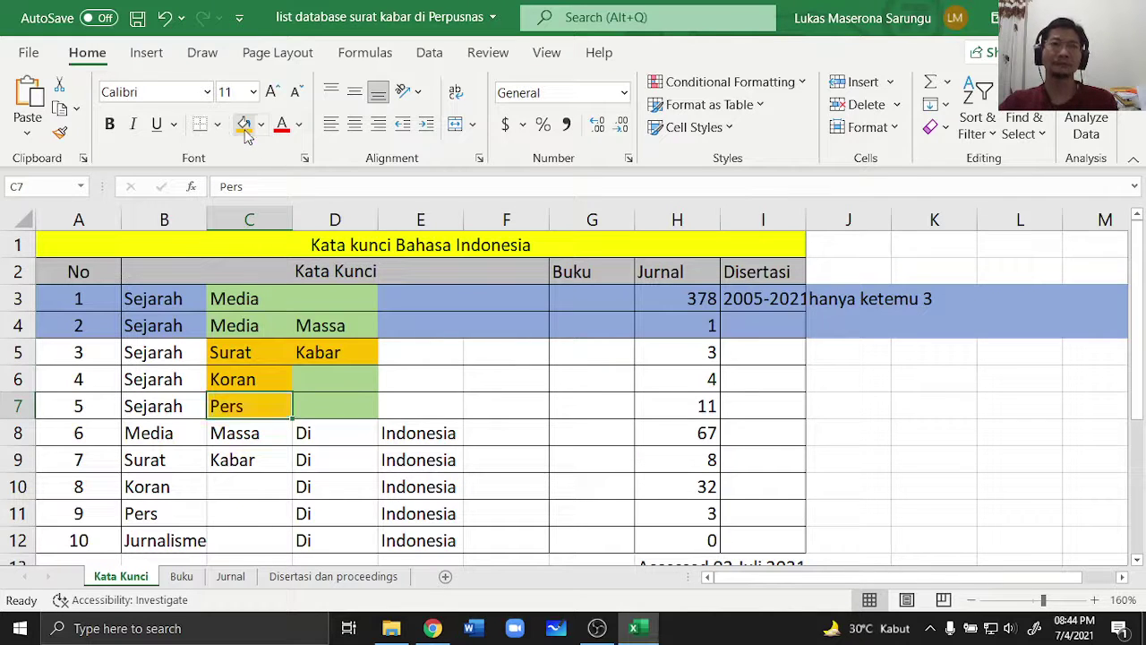
{"action": "left_click", "coordinate": [241, 300]}
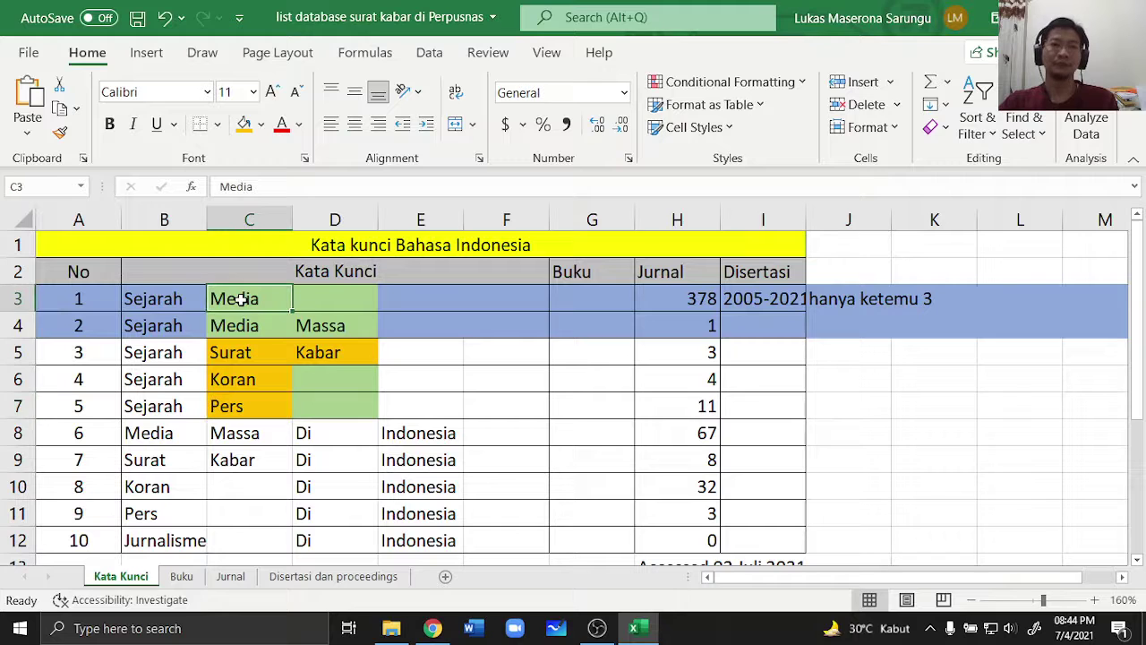
{"action": "left_click", "coordinate": [243, 124]}
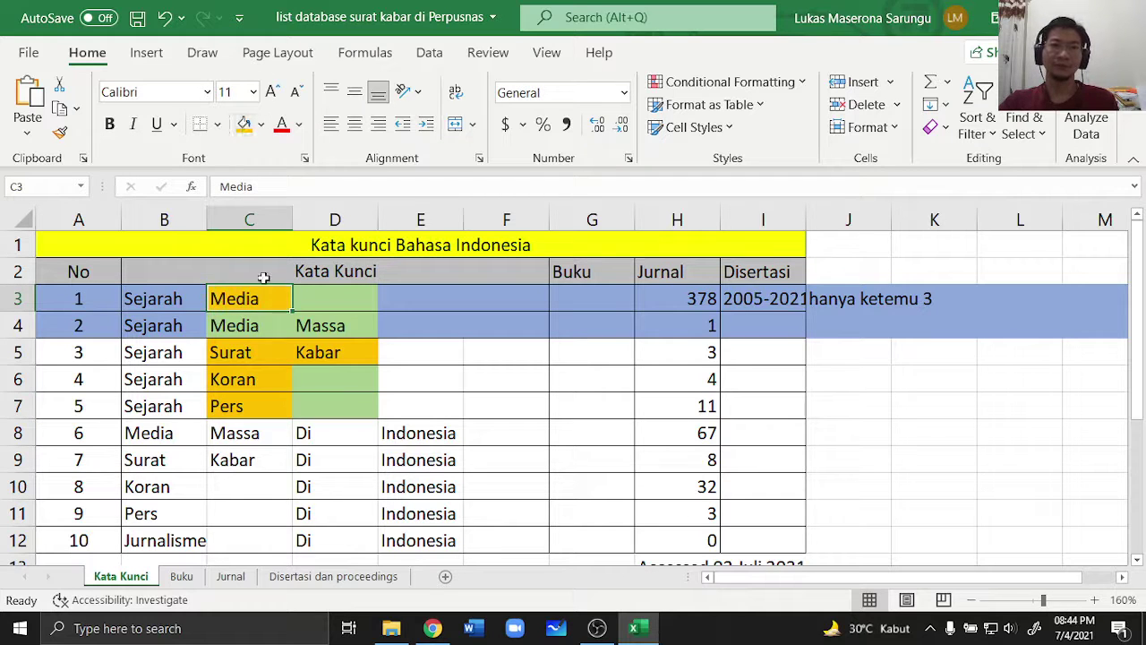
{"action": "left_click_drag", "start_coordinate": [231, 331], "coordinate": [302, 328]}
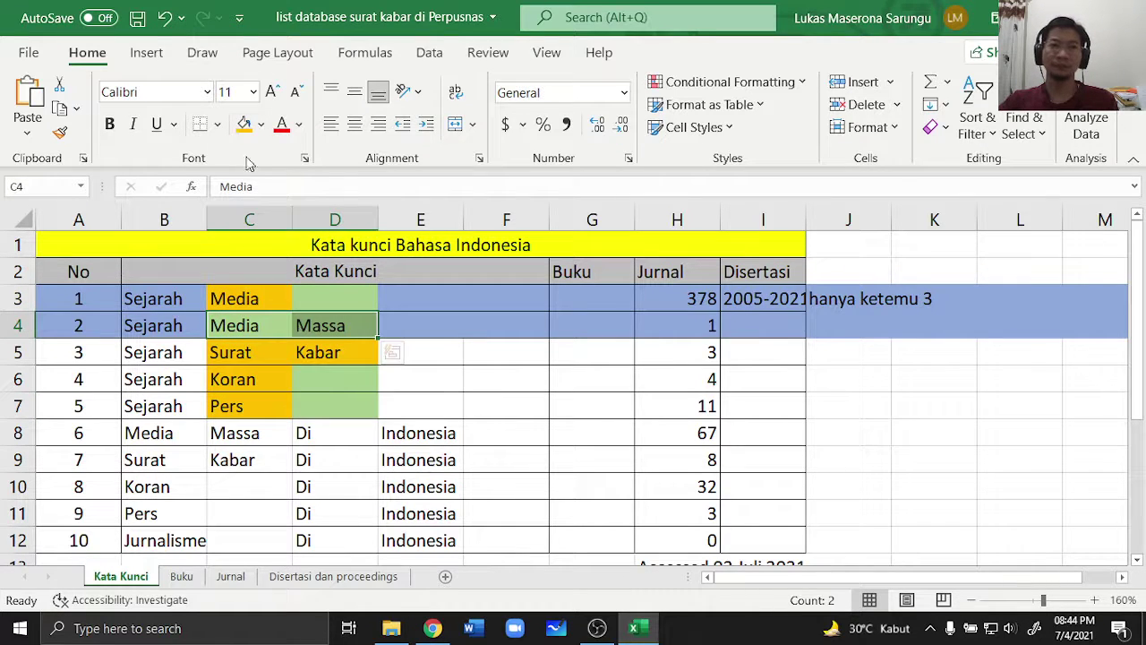
{"action": "left_click", "coordinate": [433, 409]}
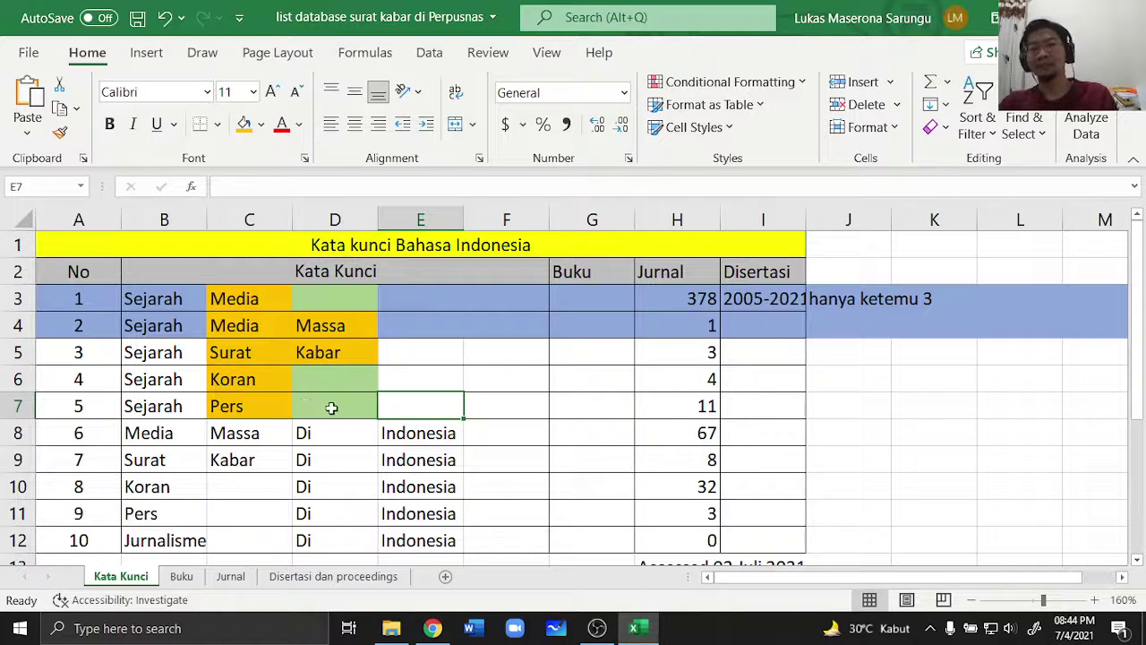
Step: Compare the coloured keyword cells C3:D7 with the "Di Indonesia" combinations in B8:E12
{"action": "left_click_drag", "start_coordinate": [332, 406], "coordinate": [256, 301]}
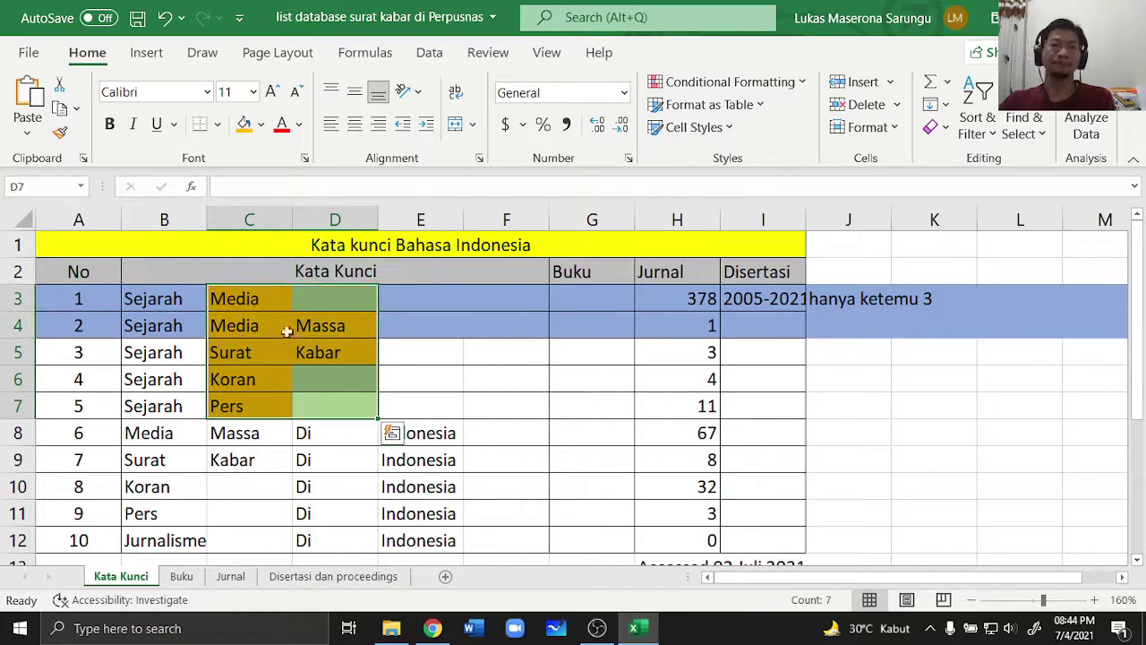
{"action": "scroll", "coordinate": [365, 359], "scroll_direction": "down", "scroll_amount": 1}
{"action": "scroll", "coordinate": [365, 360], "scroll_direction": "up", "scroll_amount": 1}
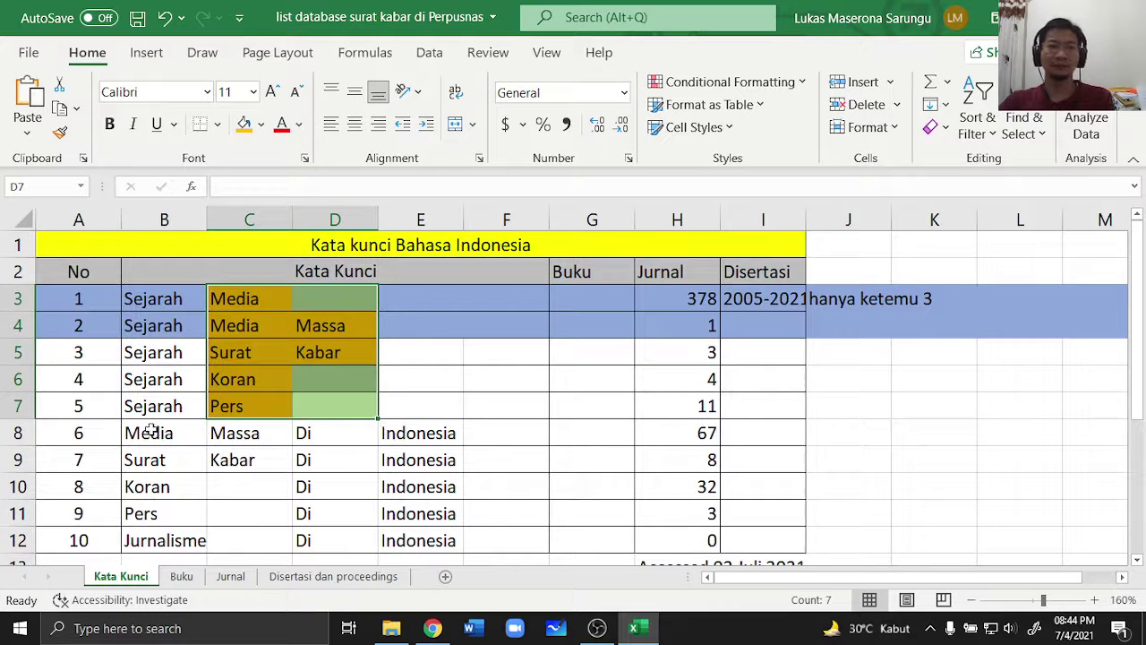
{"action": "left_click_drag", "start_coordinate": [154, 433], "coordinate": [452, 544]}
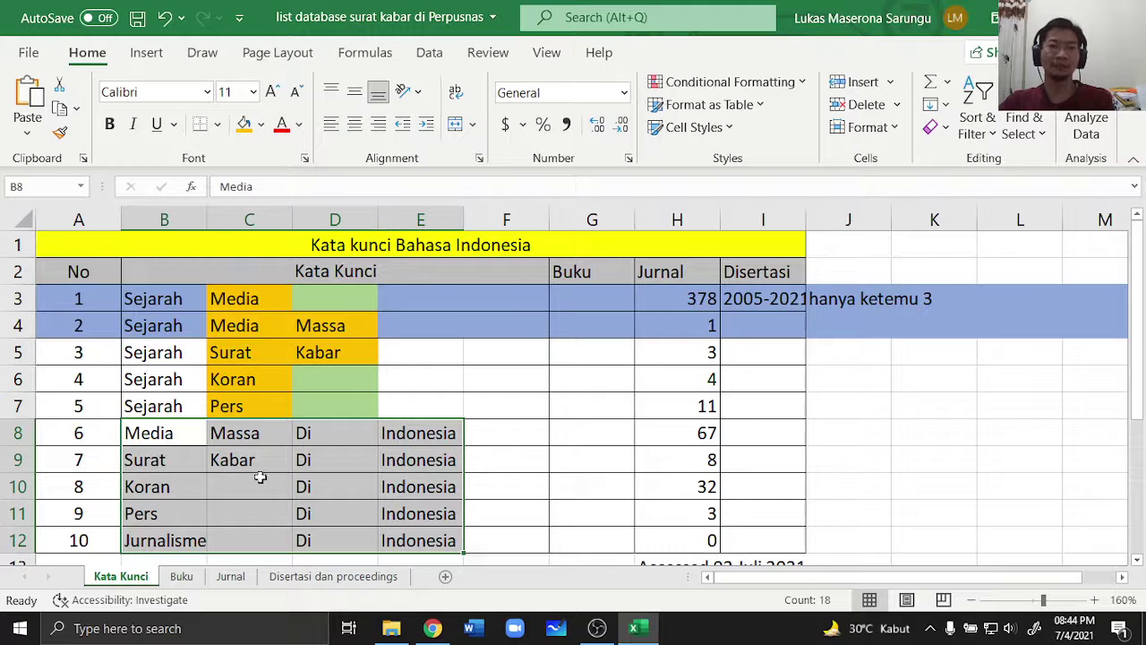
Step: Fill the "Jurnalisme Di Indonesia" combination in B12:F12 with the medium blue theme colour
{"action": "left_click", "coordinate": [150, 540]}
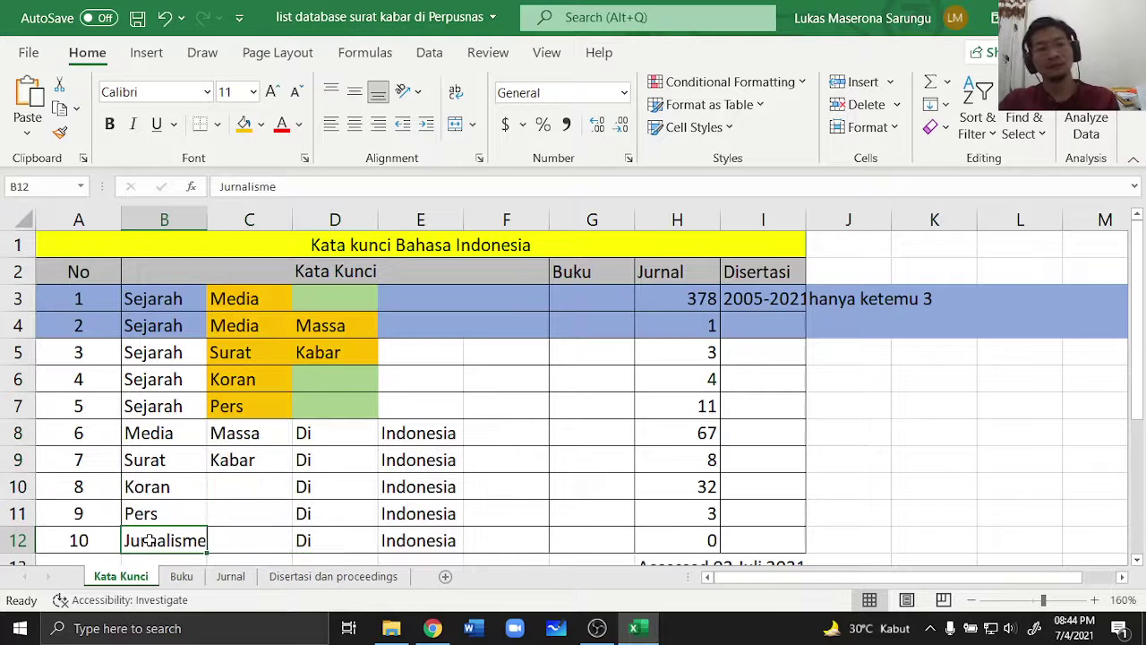
{"action": "left_click_drag", "start_coordinate": [149, 540], "coordinate": [477, 541]}
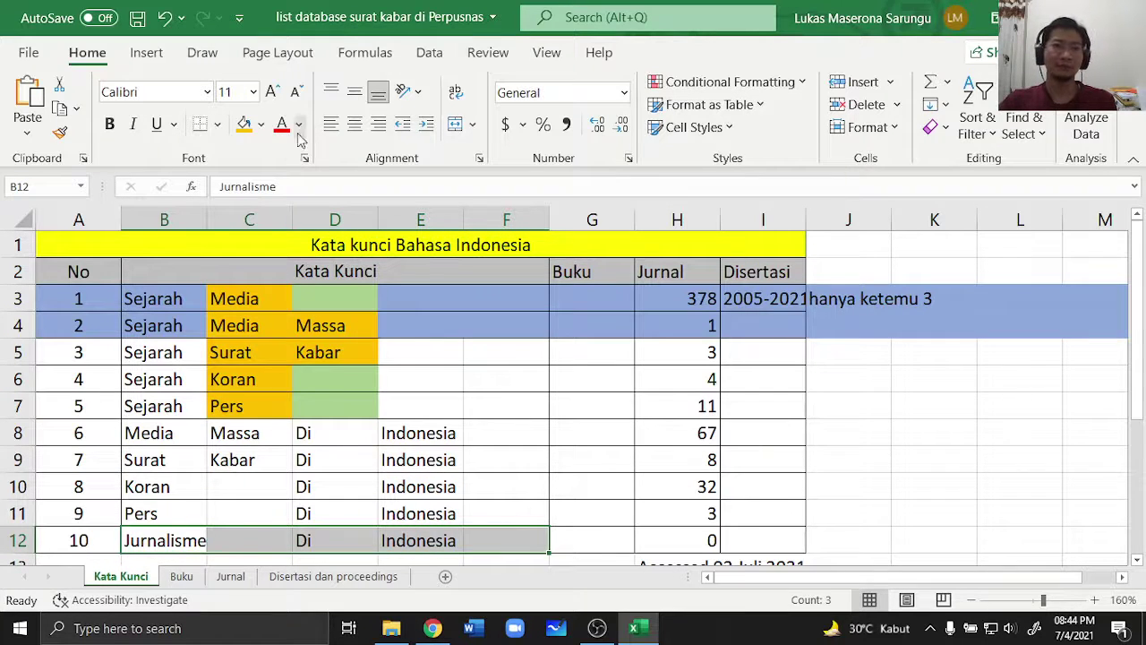
{"action": "left_click", "coordinate": [260, 125]}
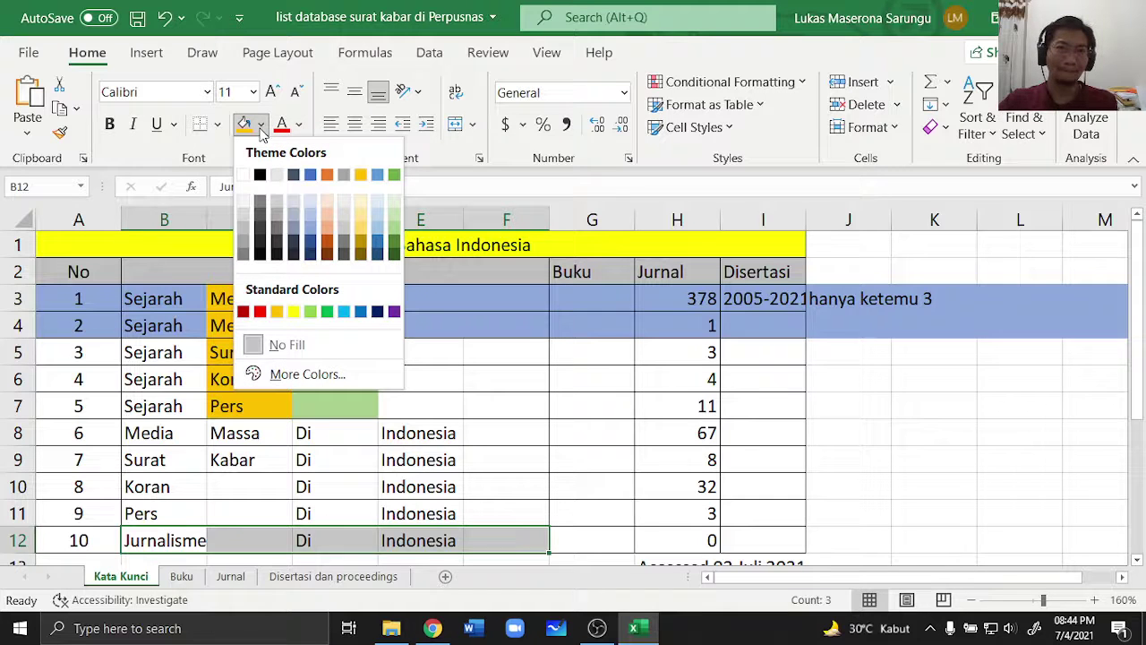
{"action": "left_click", "coordinate": [309, 230]}
{"action": "left_click", "coordinate": [469, 455]}
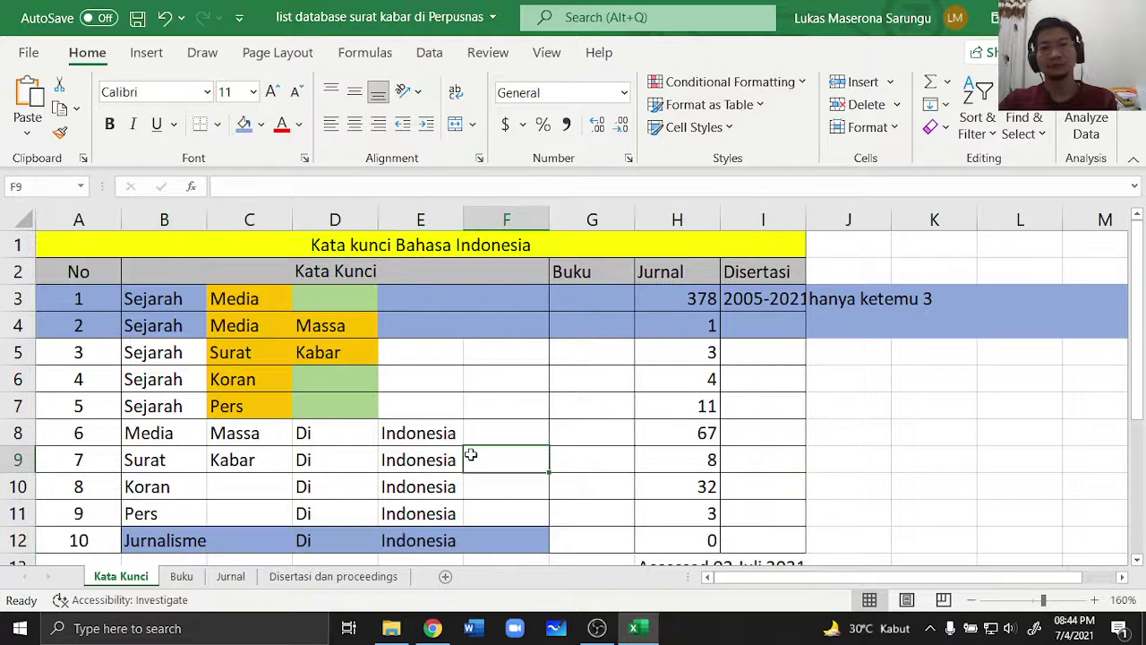
Step: Fill the row number cell A12 with the same medium blue, after reviewing the keywords in C3:D7
{"action": "left_click_drag", "start_coordinate": [234, 298], "coordinate": [323, 400]}
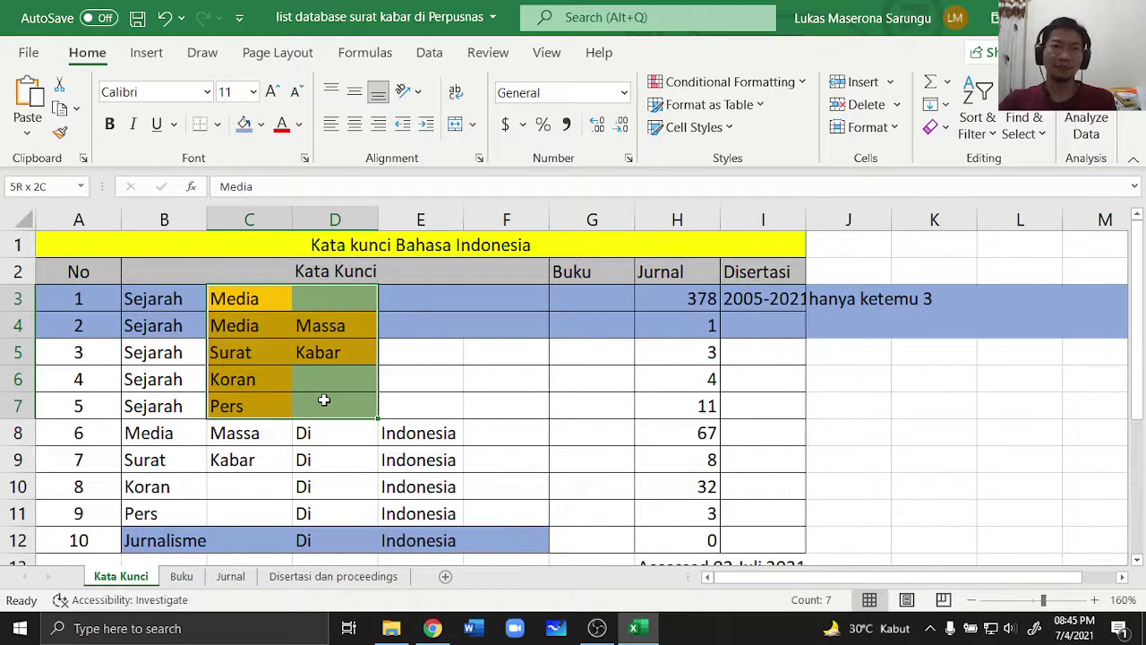
{"action": "left_click", "coordinate": [87, 534]}
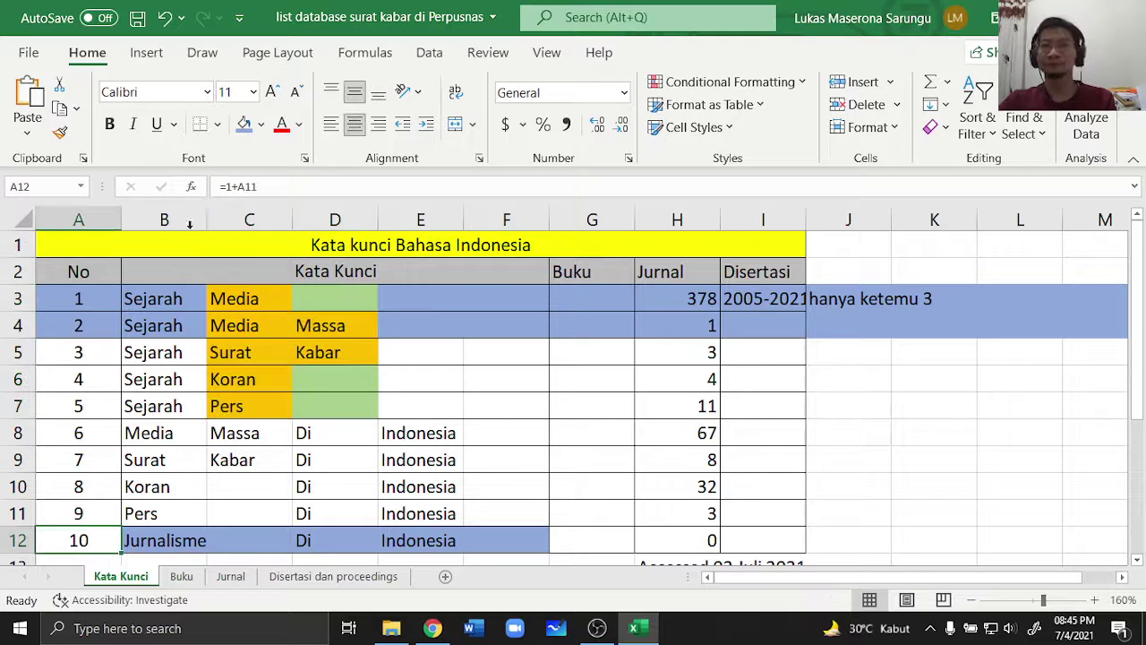
{"action": "left_click", "coordinate": [194, 451]}
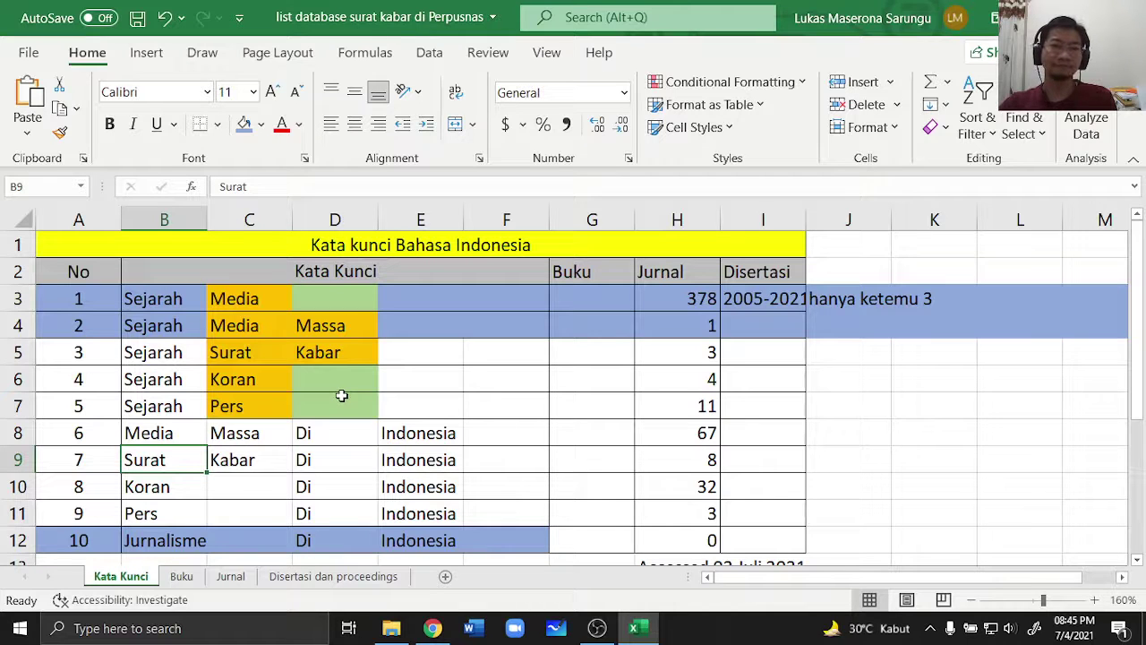
Step: Review the first five keyword combinations across A3:I7, including their journal and dissertation columns
{"action": "left_click", "coordinate": [416, 378]}
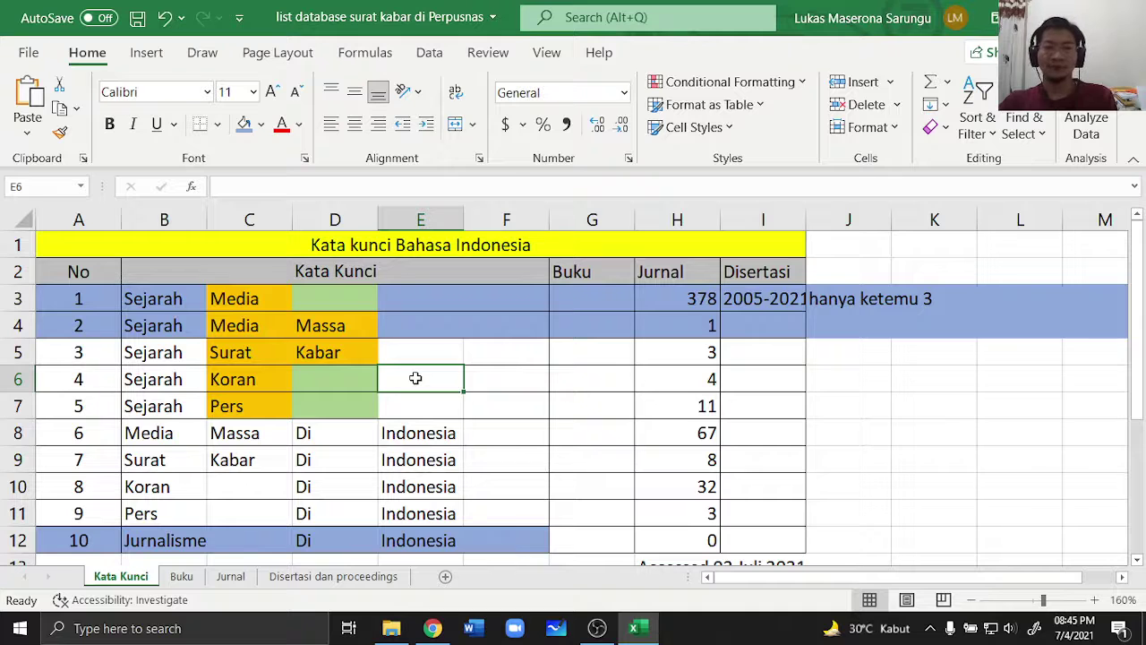
{"action": "left_click", "coordinate": [237, 436]}
{"action": "left_click_drag", "start_coordinate": [59, 405], "coordinate": [800, 298]}
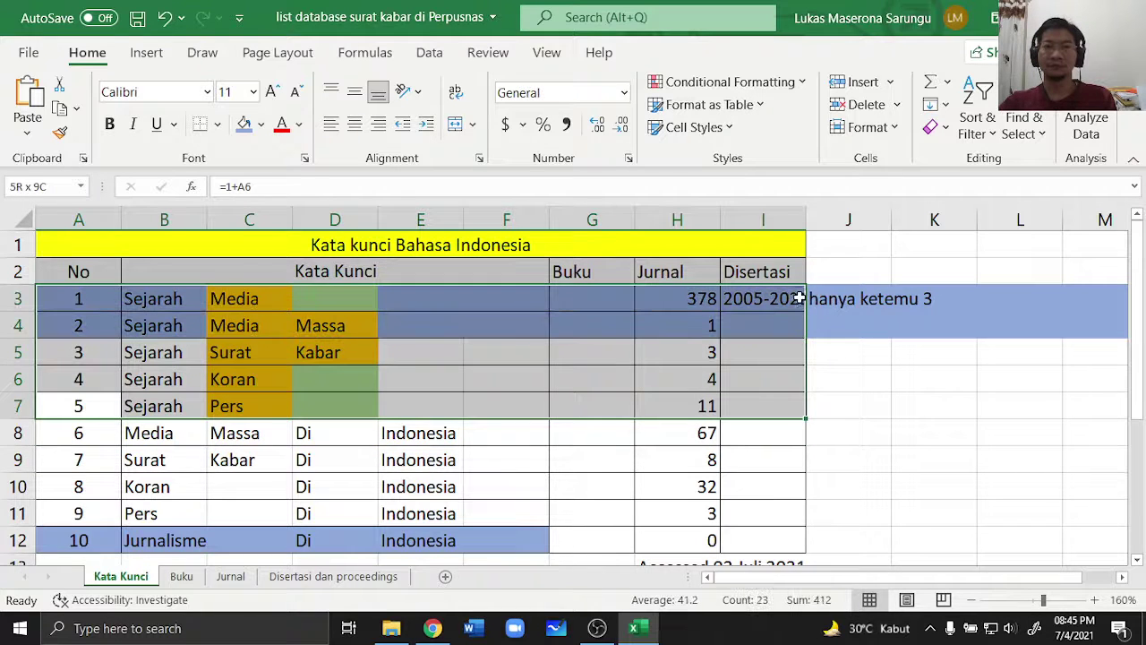
{"action": "left_click", "coordinate": [525, 433]}
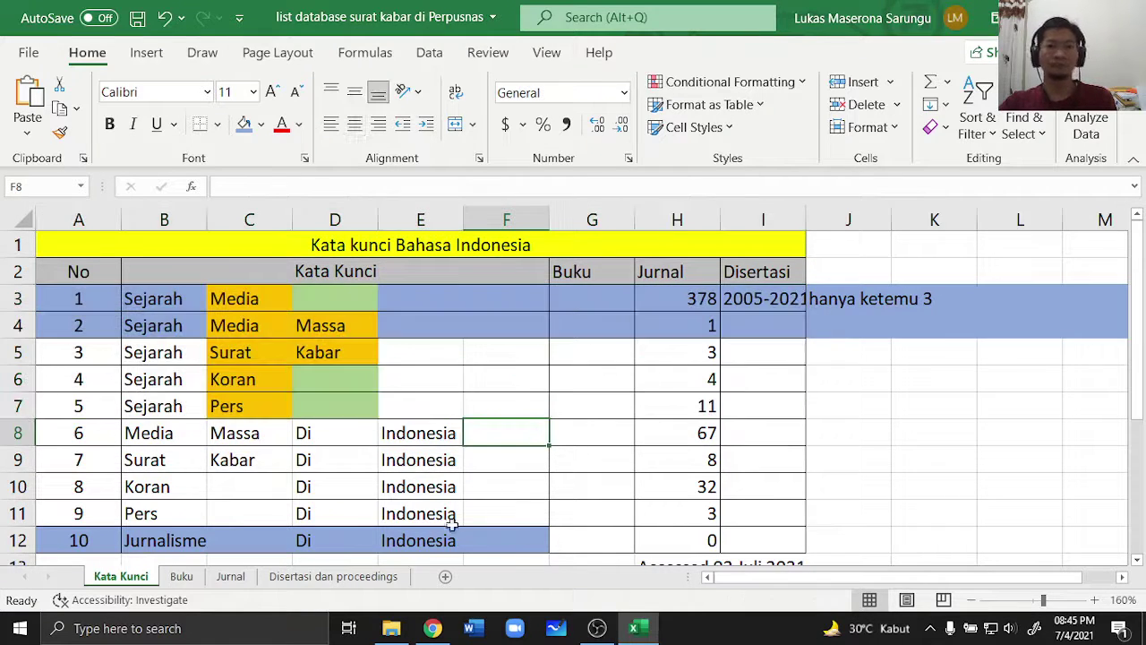
Step: Switch to the Trello board in Chrome, open the Done card 1.2 about checking the Perpusnas and Onesearch sites, and examine its title
{"action": "left_click", "coordinate": [432, 627]}
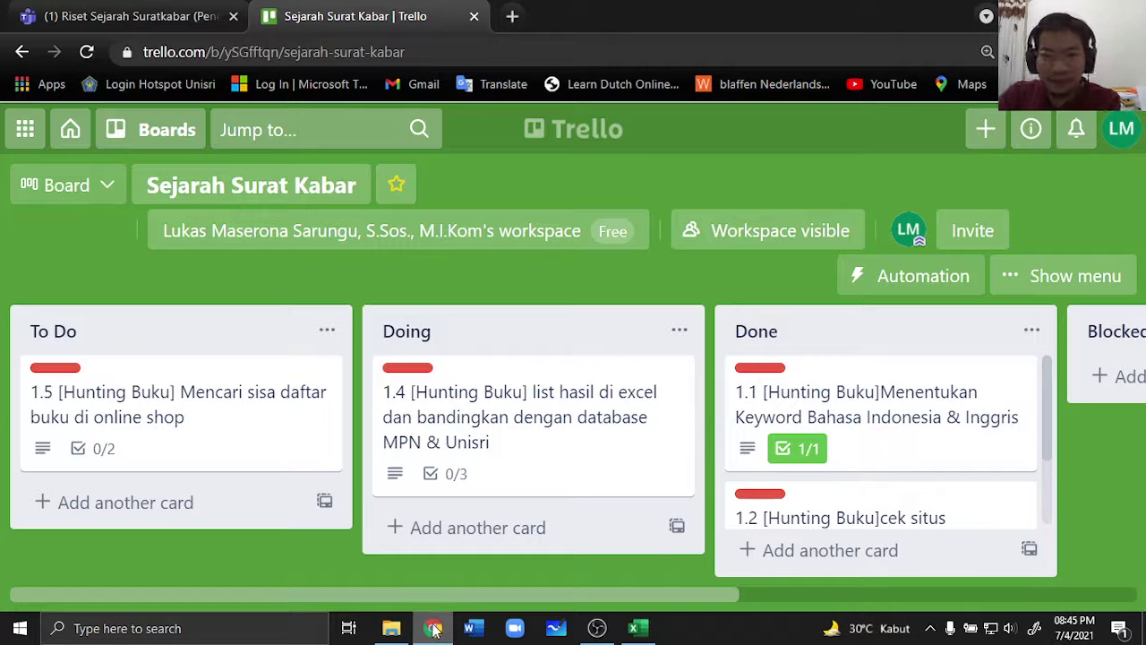
{"action": "scroll", "coordinate": [855, 428], "scroll_direction": "down", "scroll_amount": 2}
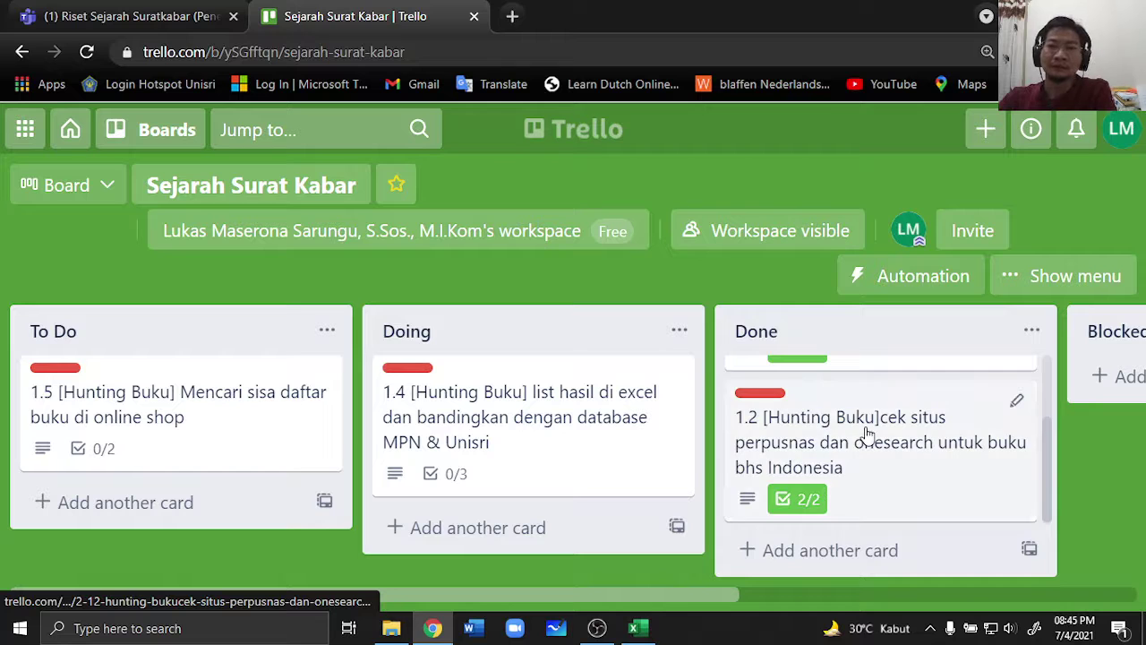
{"action": "left_click", "coordinate": [867, 434]}
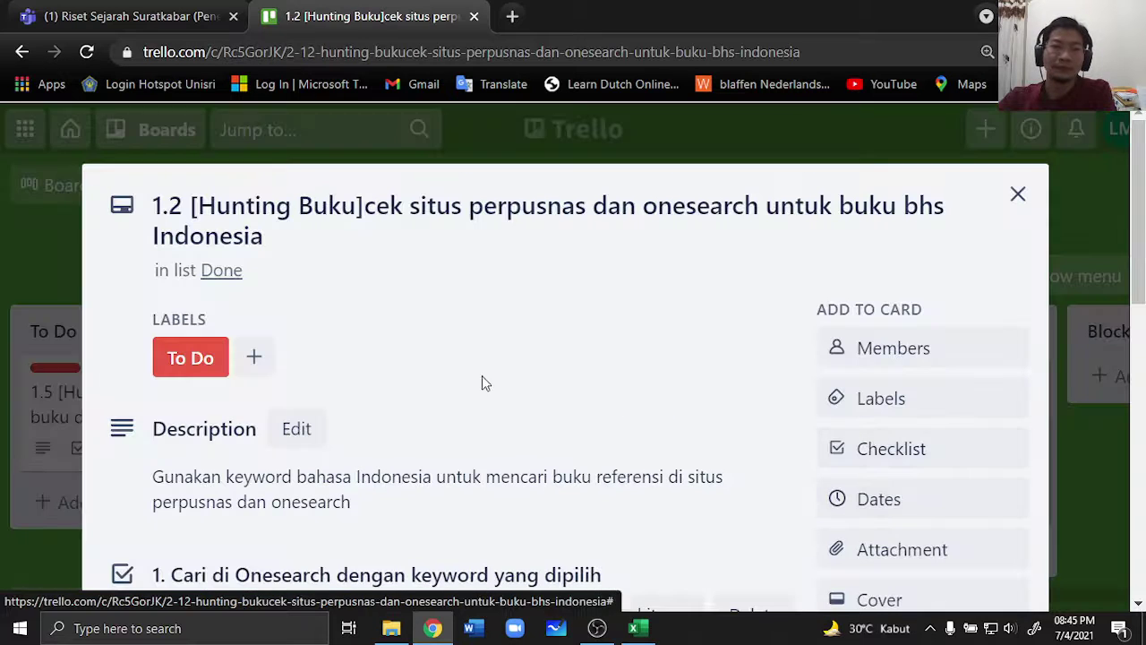
{"action": "left_click_drag", "start_coordinate": [366, 212], "coordinate": [900, 227]}
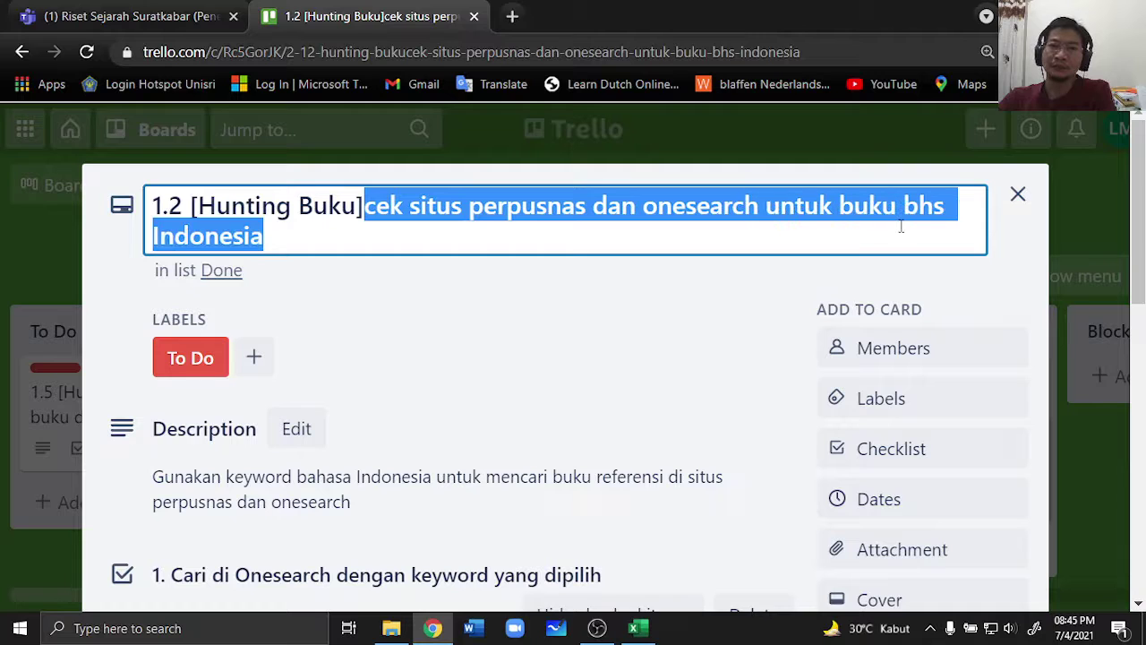
{"action": "left_click", "coordinate": [575, 339]}
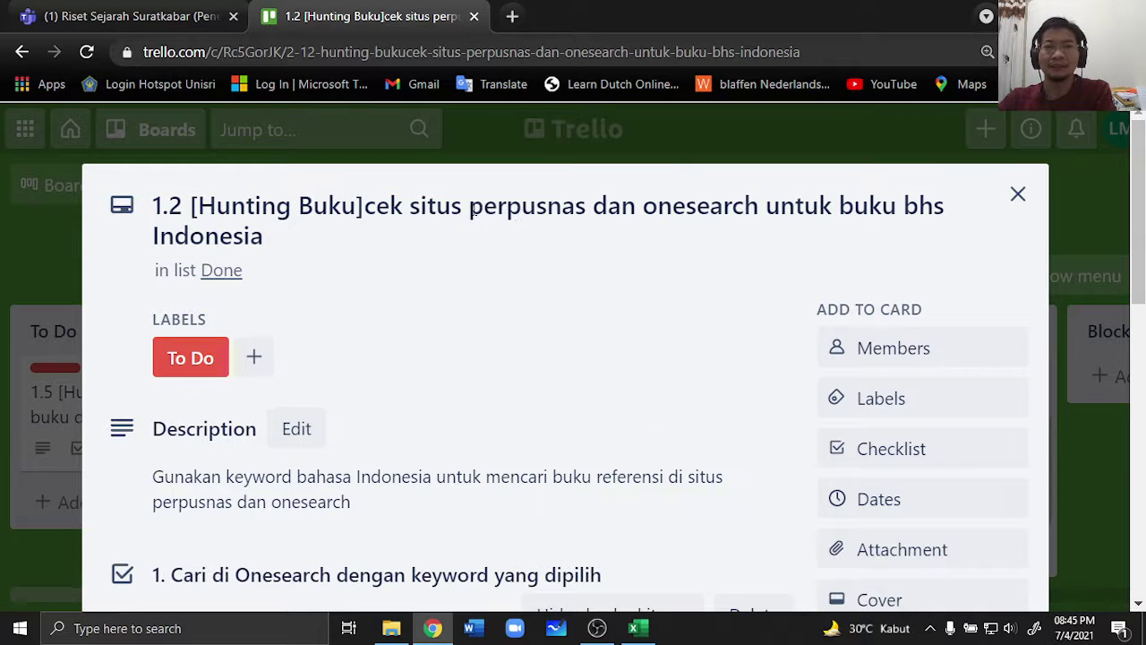
Step: Remove "perpusnas dan" from the title of card 1.2, leaving "cek situs onesearch untuk buku bhs Indonesia"
{"action": "left_click_drag", "start_coordinate": [470, 211], "coordinate": [635, 220]}
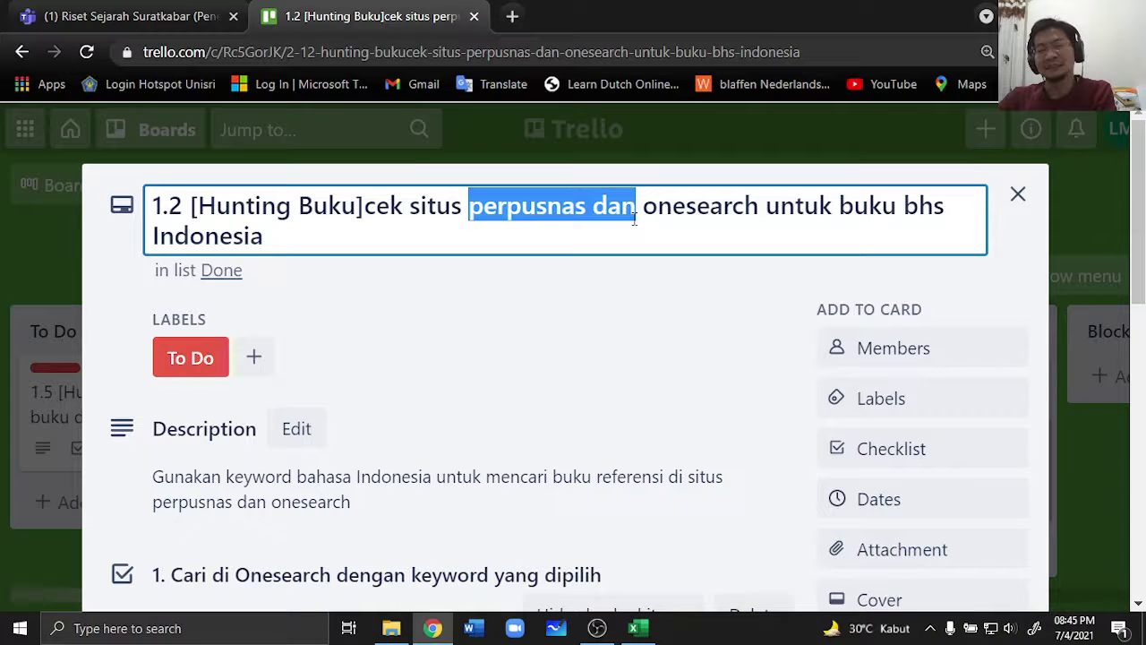
{"action": "key", "text": "BackSpace"}
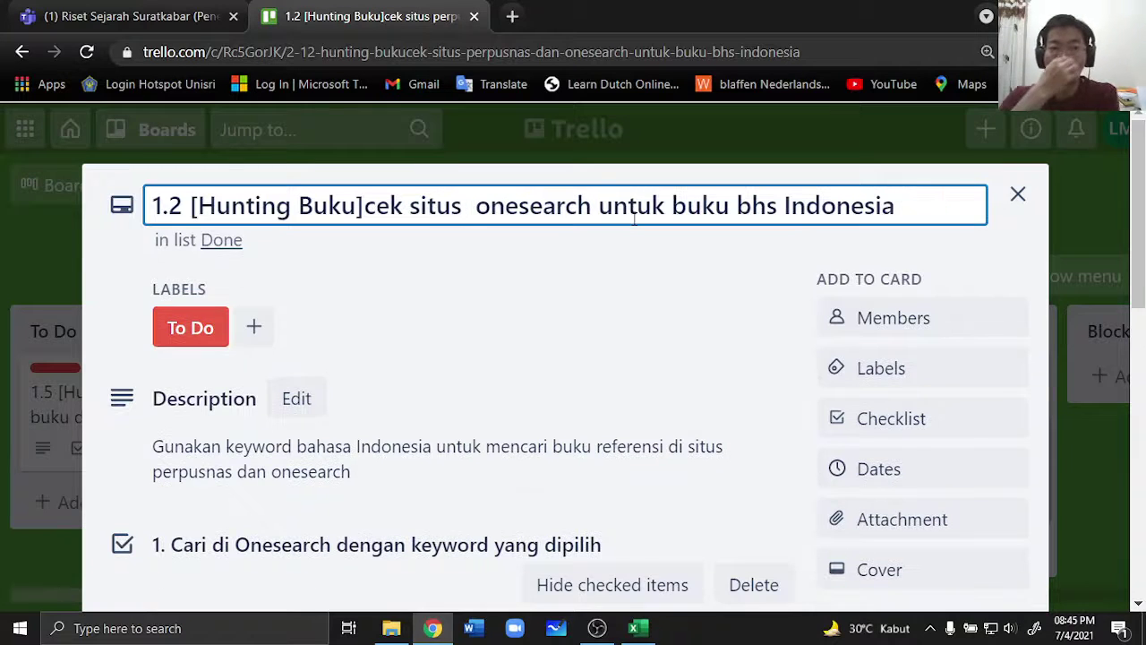
{"action": "key", "text": "Delete"}
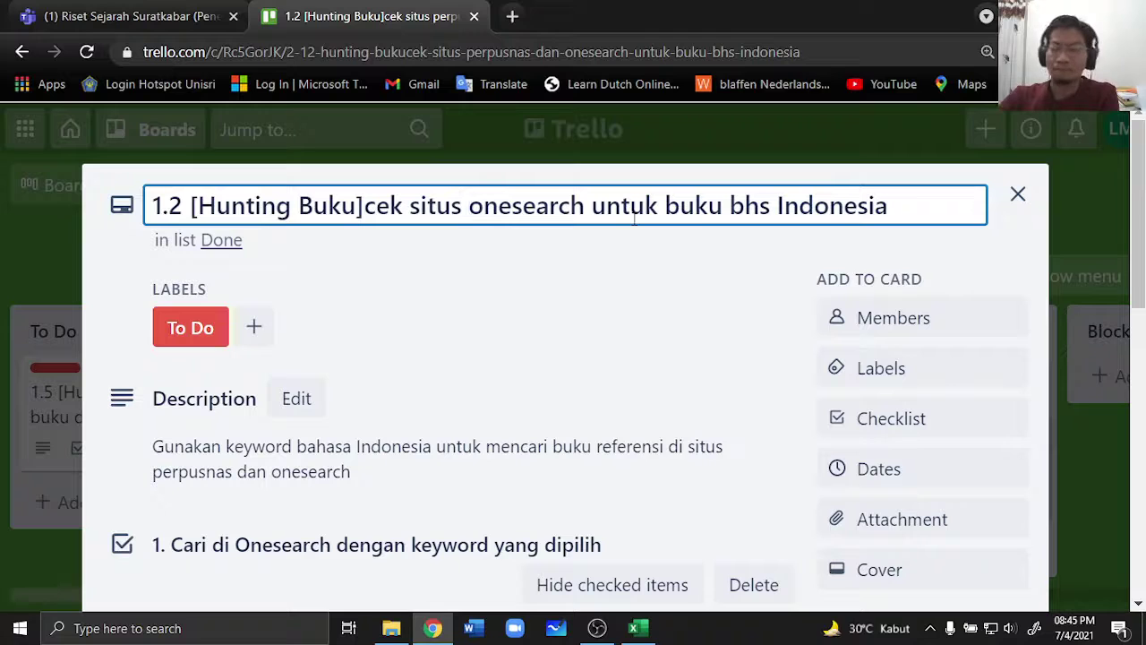
{"action": "left_click", "coordinate": [477, 301]}
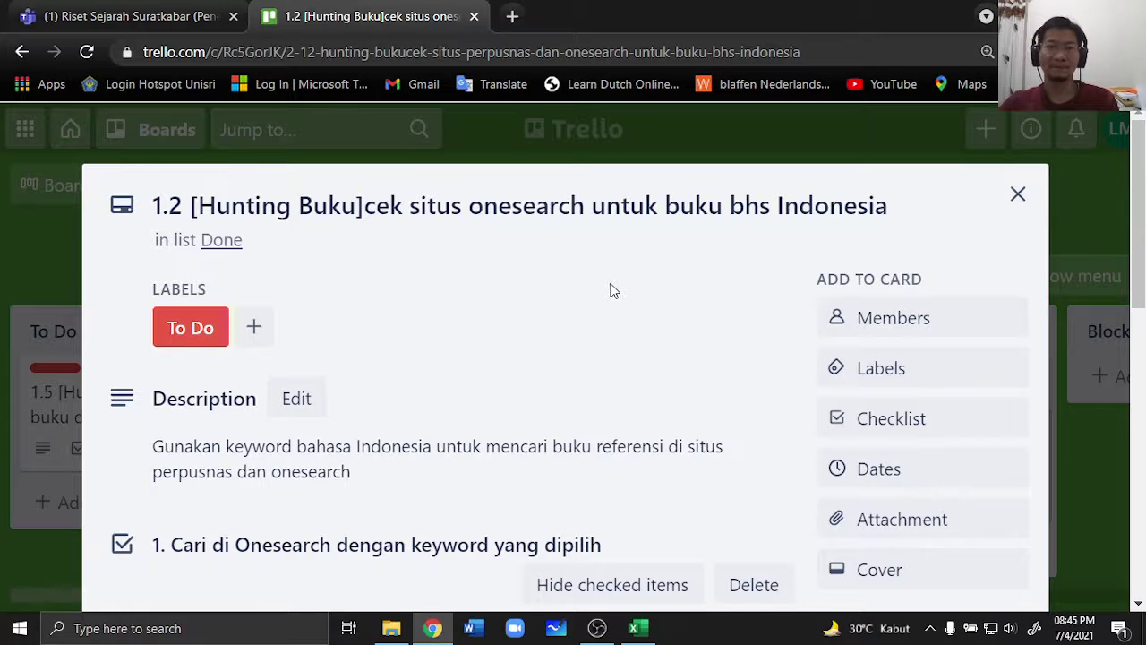
Step: Delete the card's second checklist, "2. Cari di situs Perpusnas dengan keyword yang dipilih"
{"action": "scroll", "coordinate": [582, 290], "scroll_direction": "down", "scroll_amount": 1}
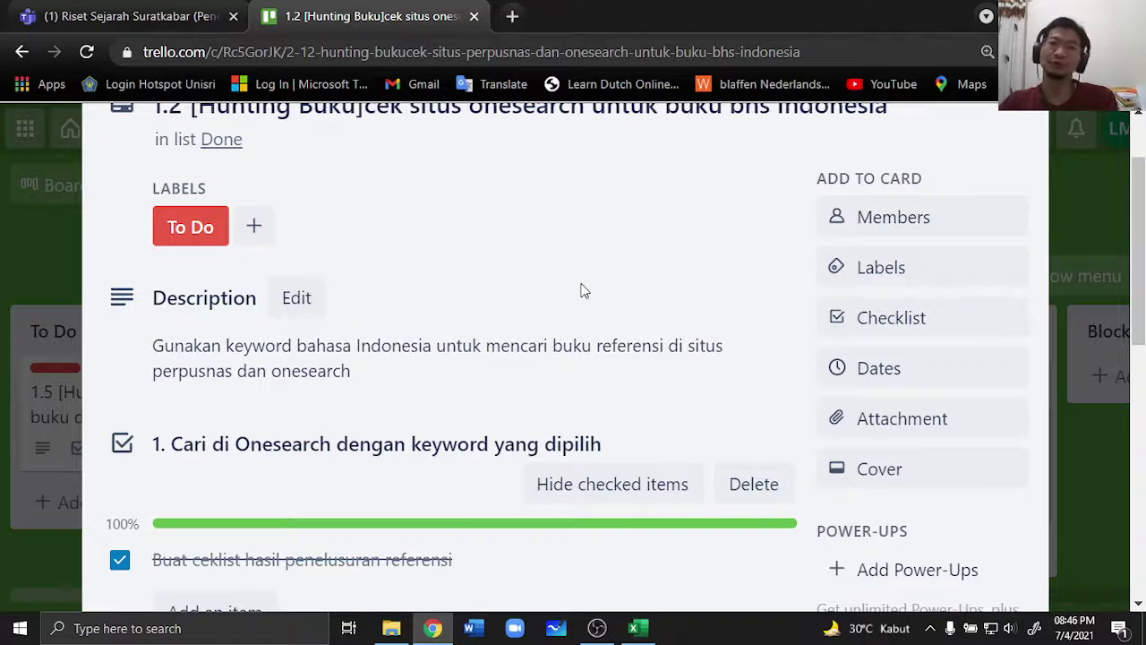
{"action": "scroll", "coordinate": [583, 290], "scroll_direction": "down", "scroll_amount": 1}
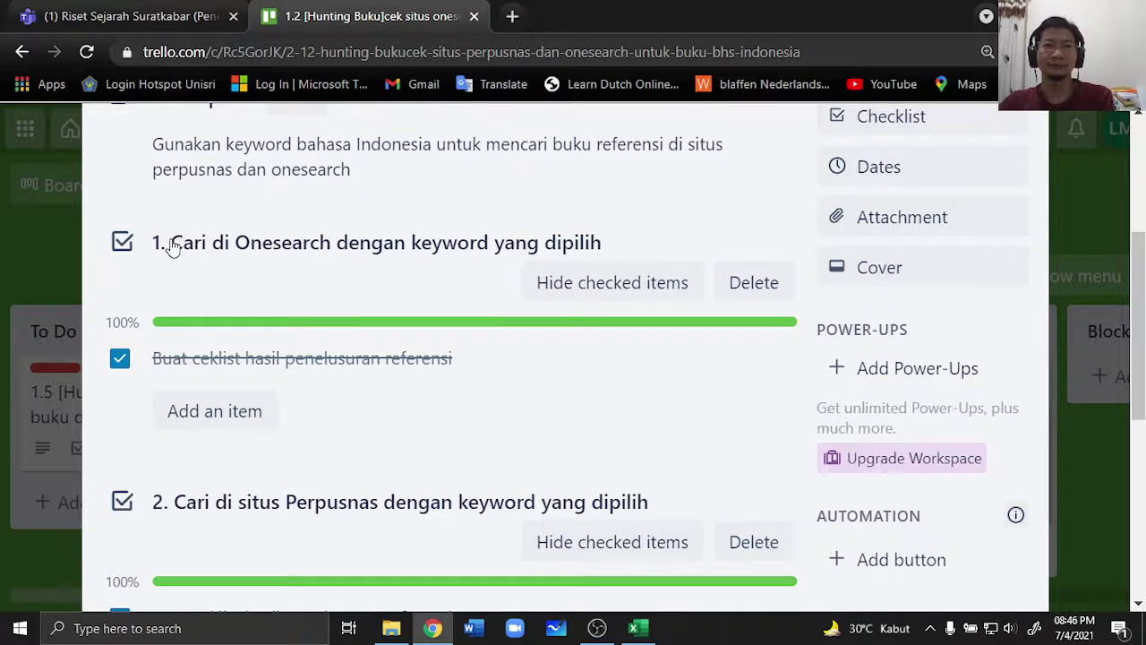
{"action": "scroll", "coordinate": [182, 251], "scroll_direction": "up", "scroll_amount": 1}
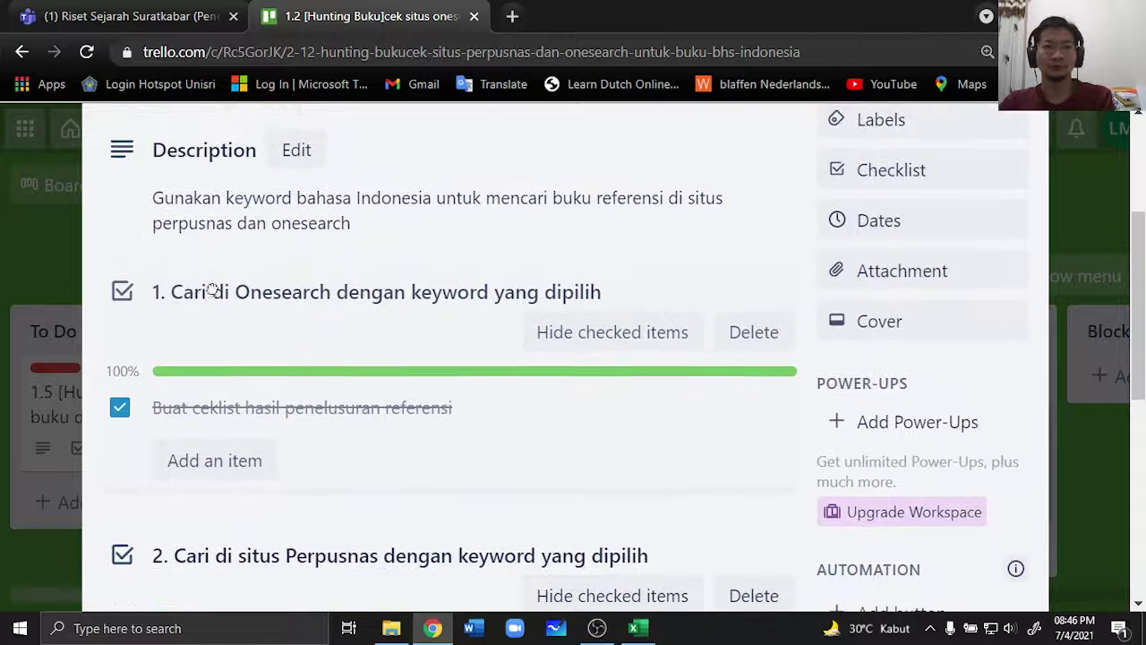
{"action": "left_click", "coordinate": [275, 301]}
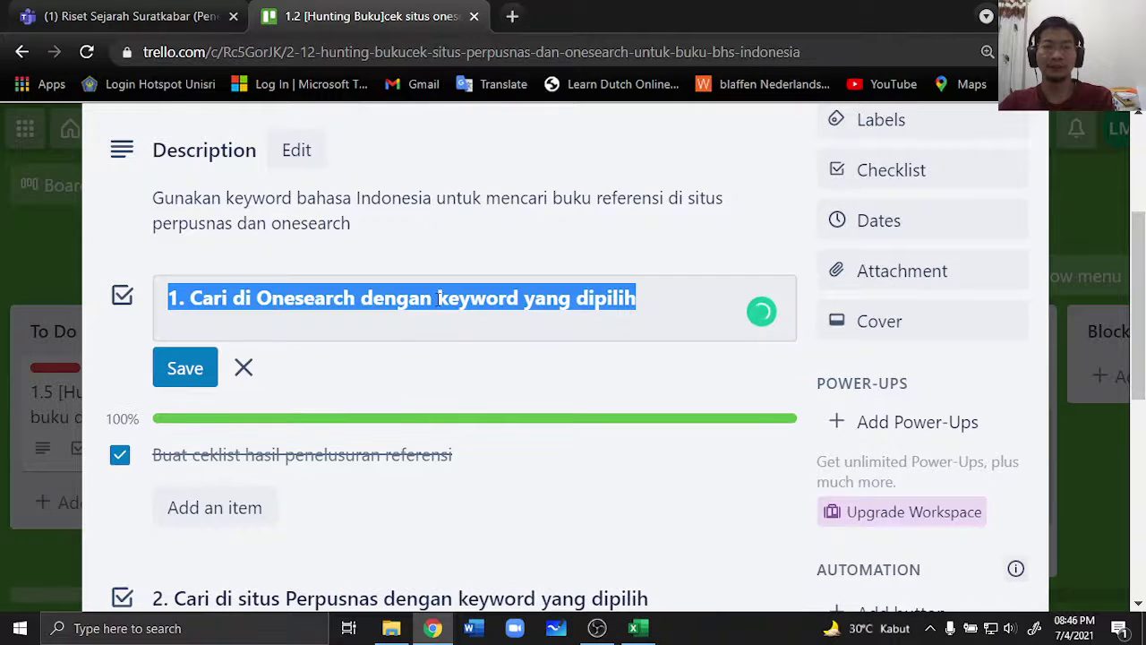
{"action": "left_click", "coordinate": [453, 365]}
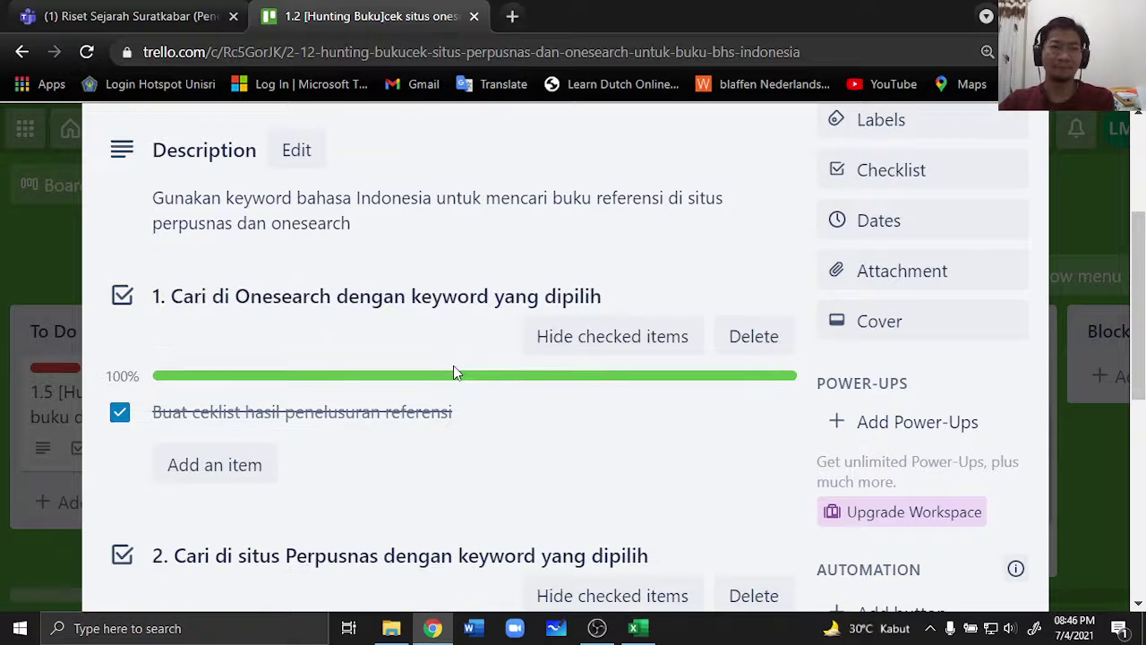
{"action": "scroll", "coordinate": [453, 365], "scroll_direction": "down", "scroll_amount": 3}
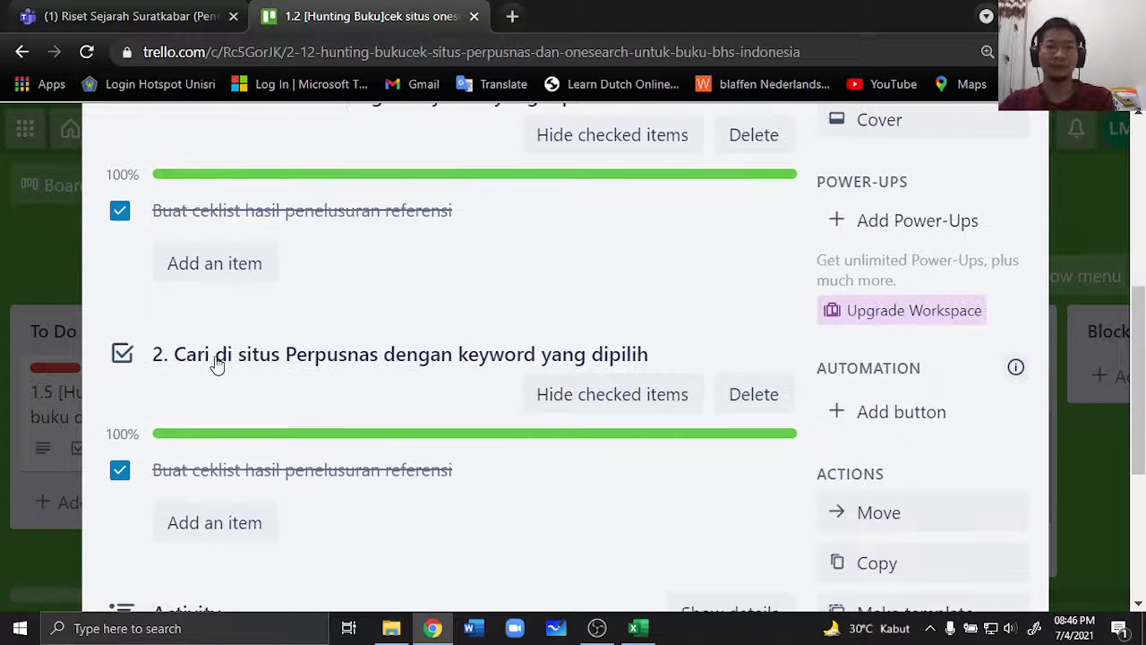
{"action": "left_click", "coordinate": [755, 401]}
{"action": "left_click", "coordinate": [961, 572]}
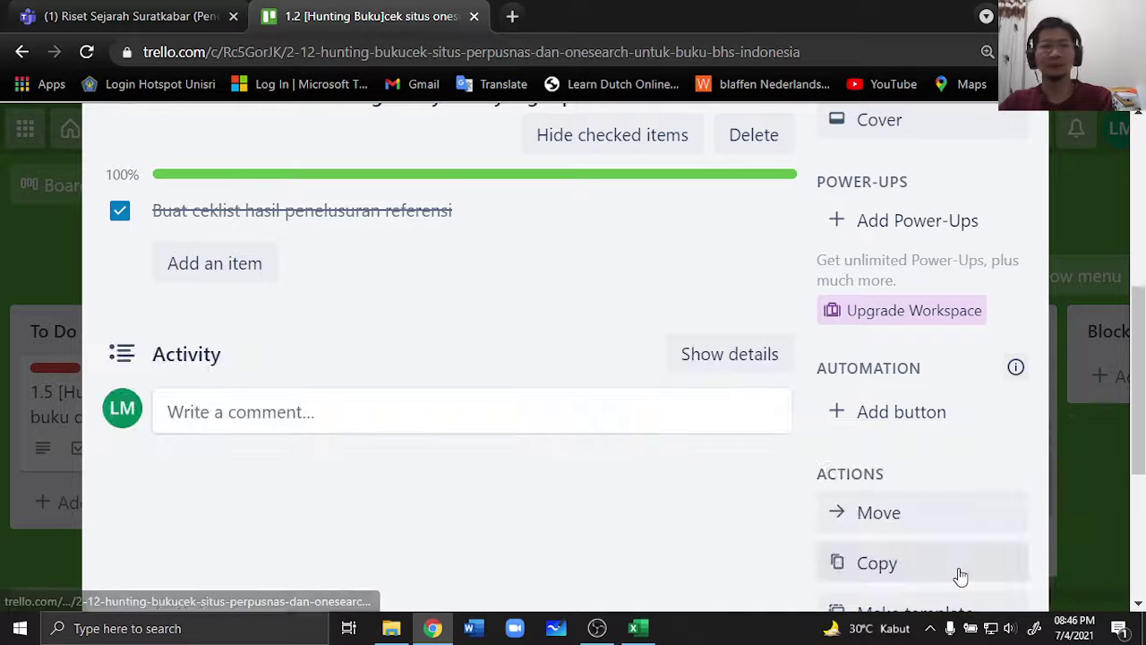
{"action": "scroll", "coordinate": [472, 363], "scroll_direction": "up", "scroll_amount": 1}
{"action": "scroll", "coordinate": [471, 360], "scroll_direction": "up", "scroll_amount": 3}
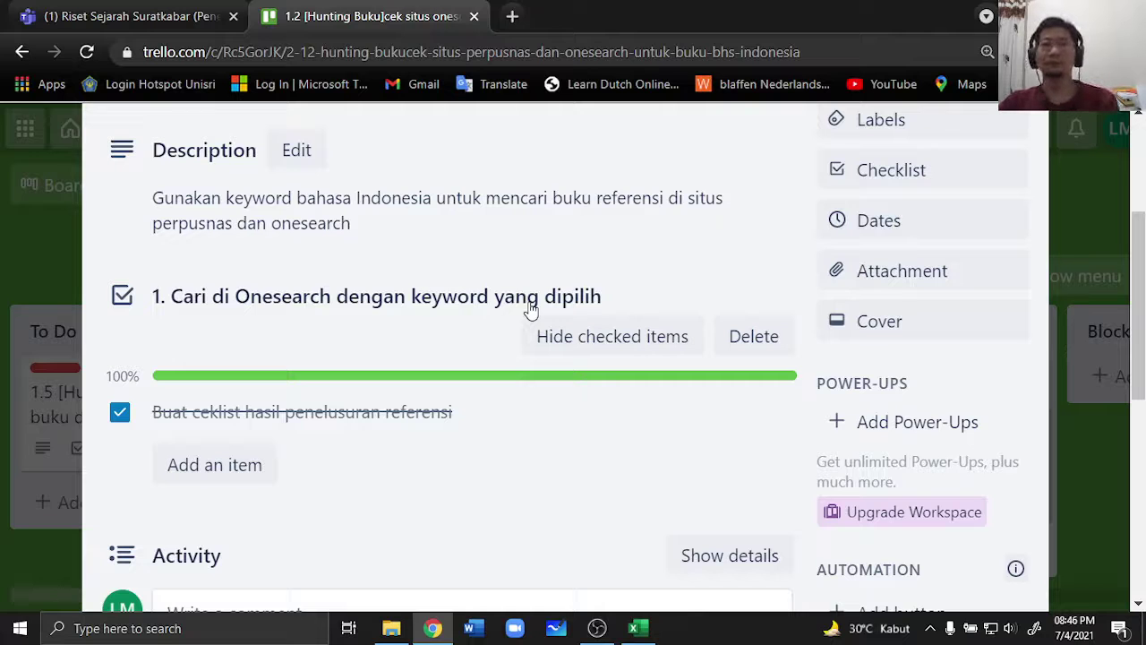
Step: Open the Indonesia OneSearch site, onesearch.id, in a new browser tab and examine its logo, tagline and collection overview
{"action": "left_click", "coordinate": [512, 16]}
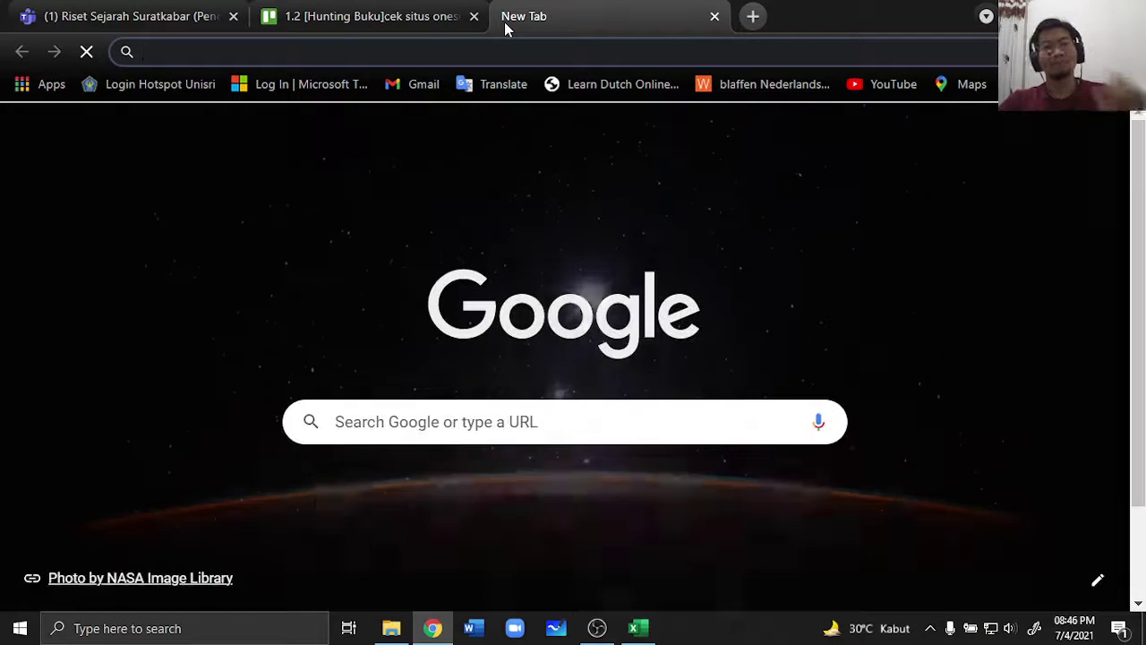
{"action": "type", "text": "onesear"}
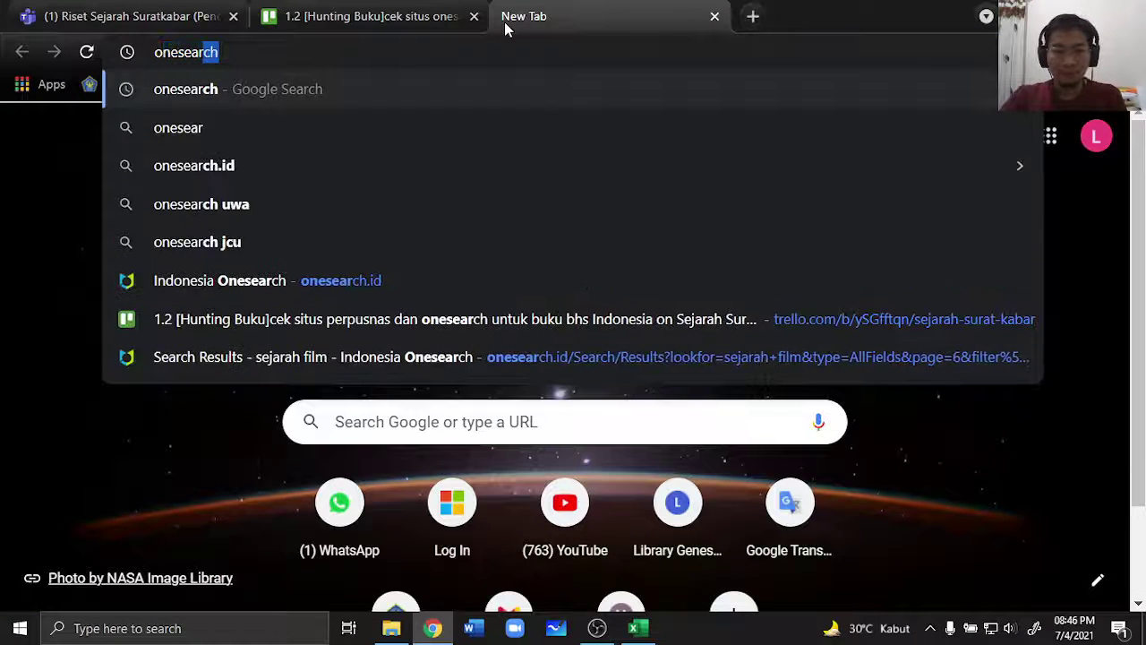
{"action": "type", "text": "ch"}
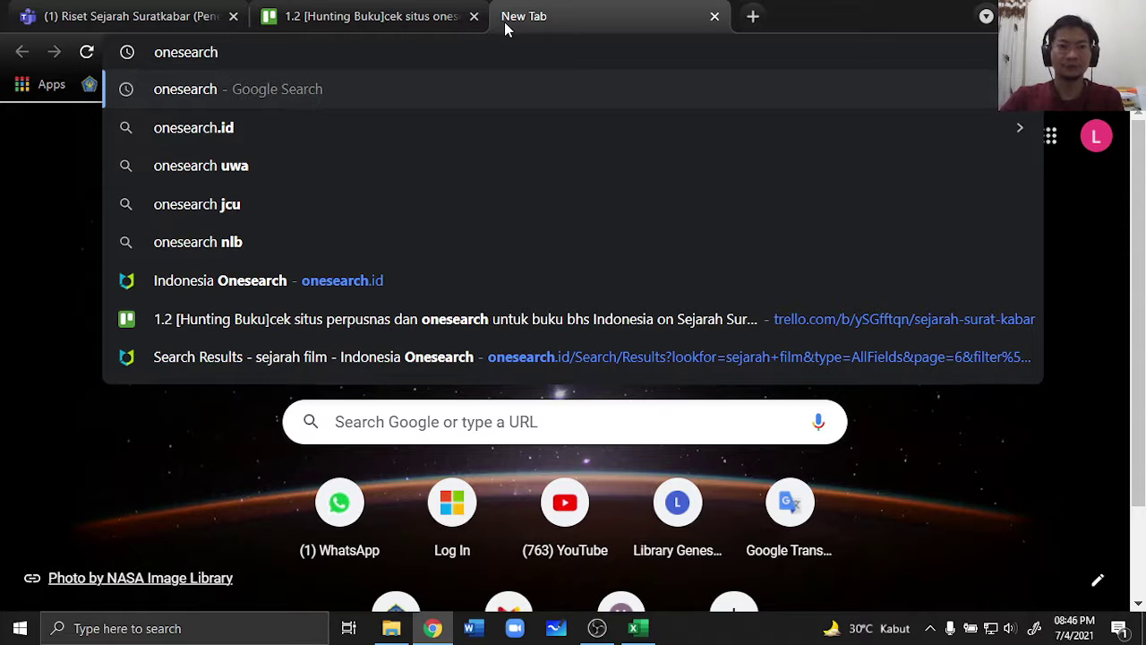
{"action": "key", "text": "Return"}
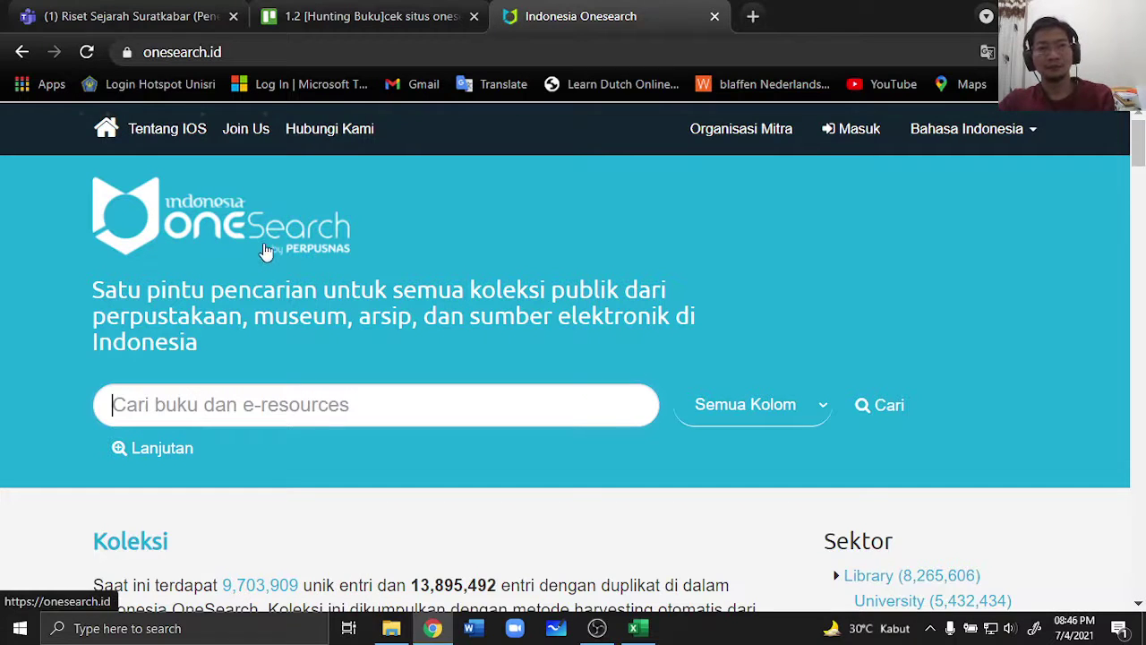
{"action": "mouse_move", "coordinate": [259, 250]}
{"action": "left_mouse_down"}
{"action": "mouse_move", "coordinate": [289, 265]}
{"action": "mouse_move", "coordinate": [270, 265]}
{"action": "left_mouse_up"}
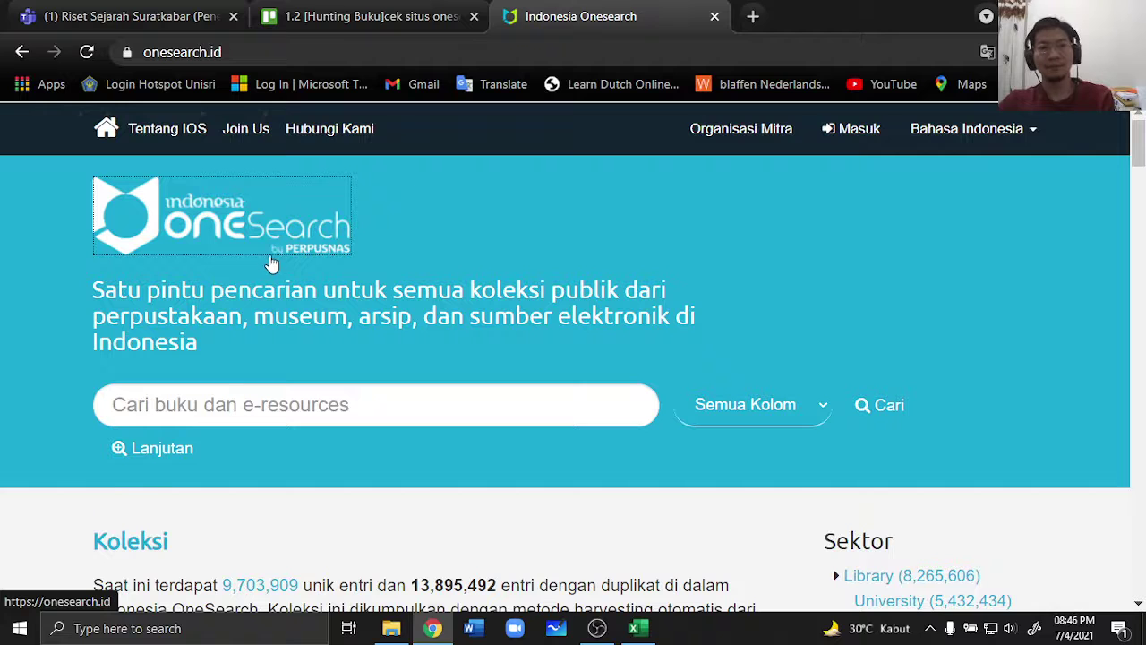
{"action": "left_click_drag", "start_coordinate": [375, 290], "coordinate": [752, 312]}
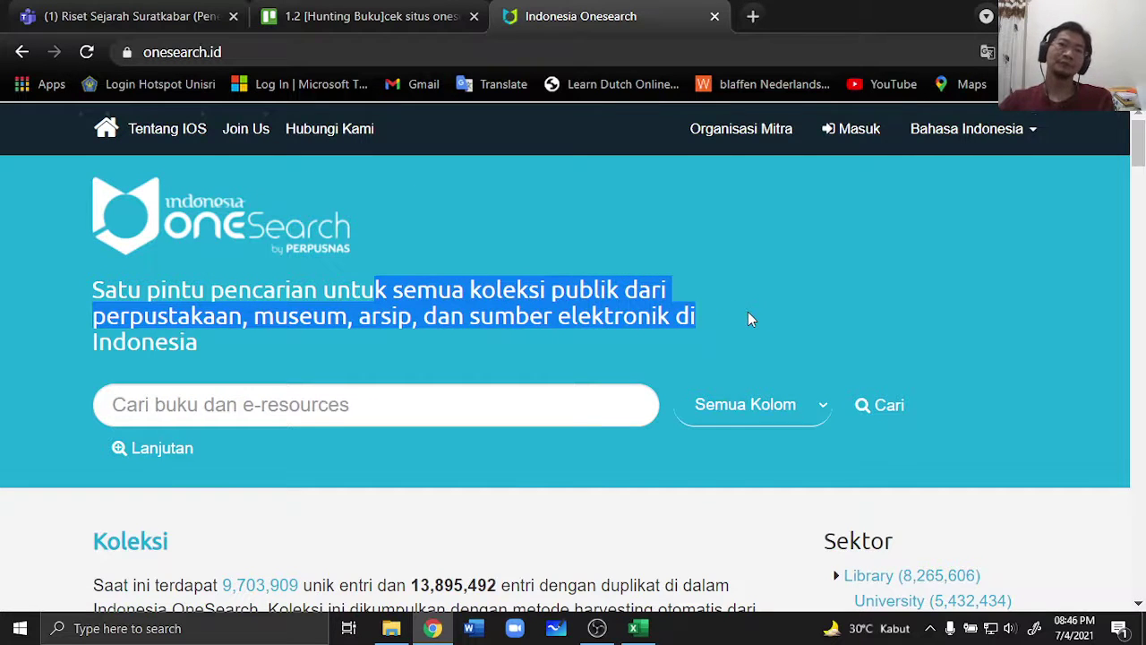
{"action": "scroll", "coordinate": [747, 311], "scroll_direction": "down", "scroll_amount": 3}
{"action": "scroll", "coordinate": [751, 319], "scroll_direction": "up", "scroll_amount": 3}
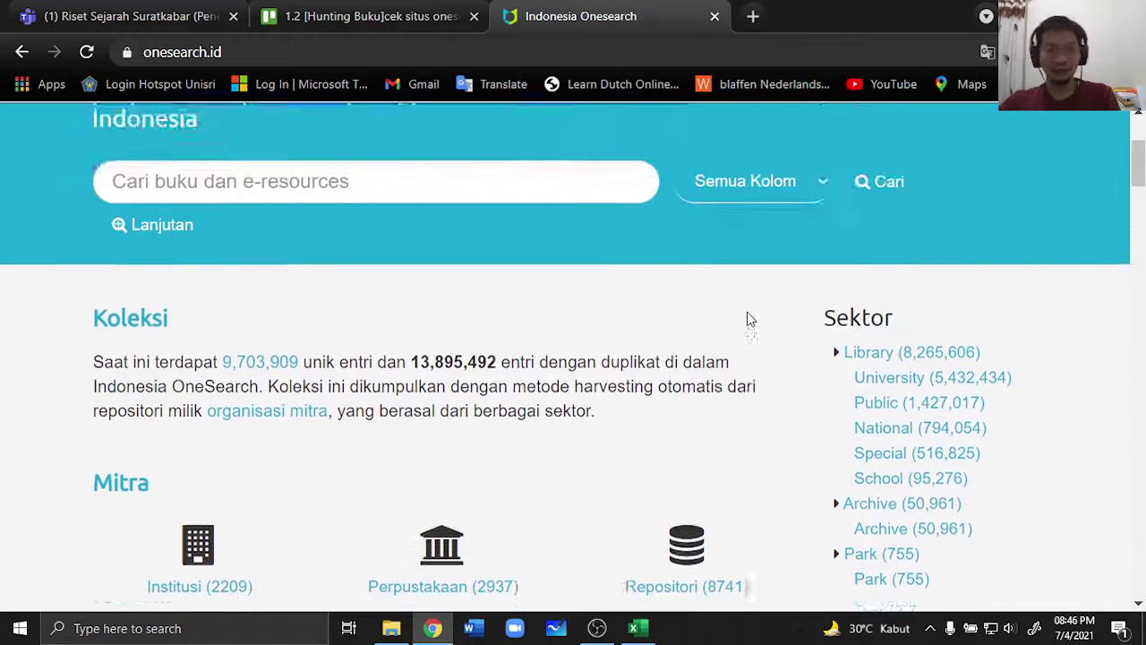
Step: Search the OneSearch catalogue for "sejarah media" and examine the number of results
{"action": "left_click", "coordinate": [235, 405]}
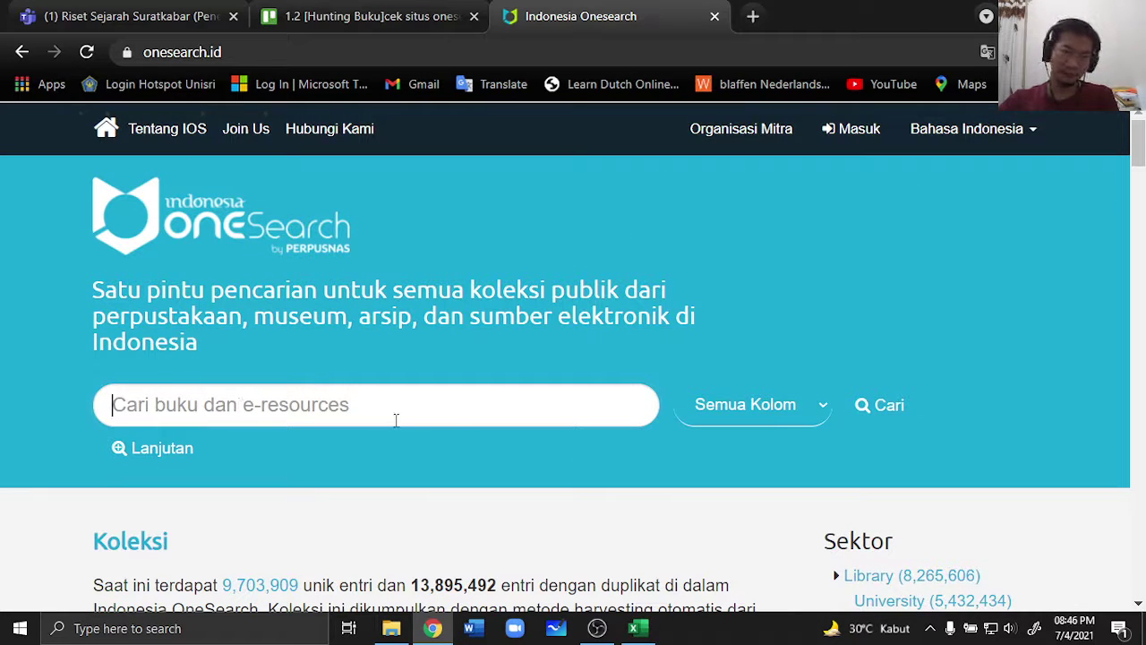
{"action": "type", "text": "sejarah media"}
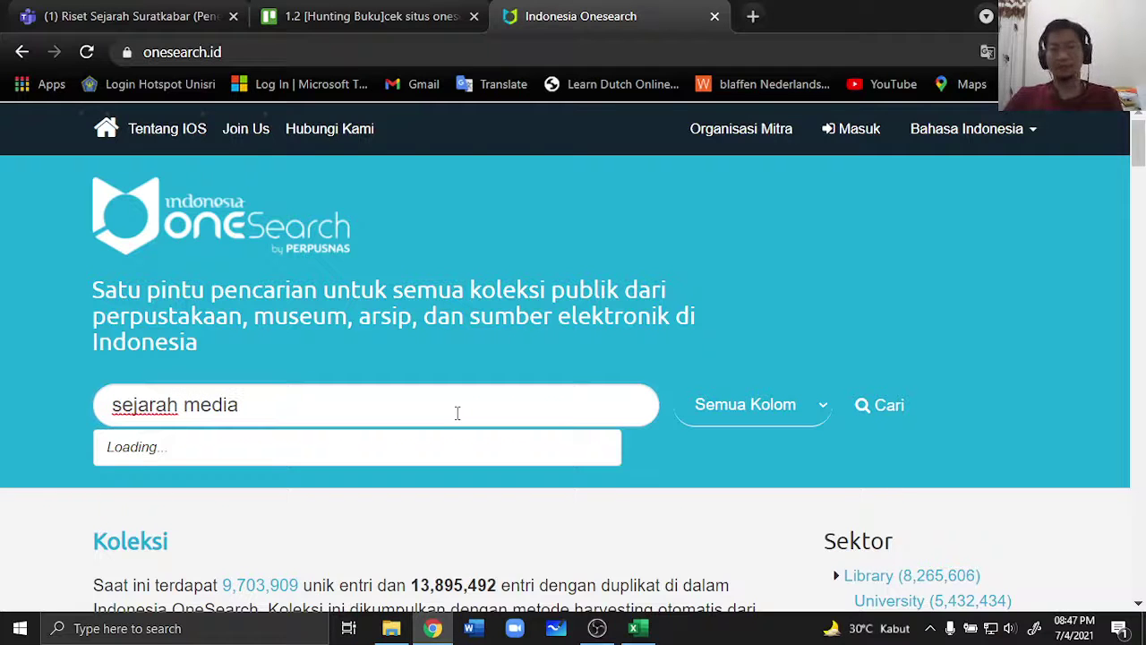
{"action": "key", "text": "Return"}
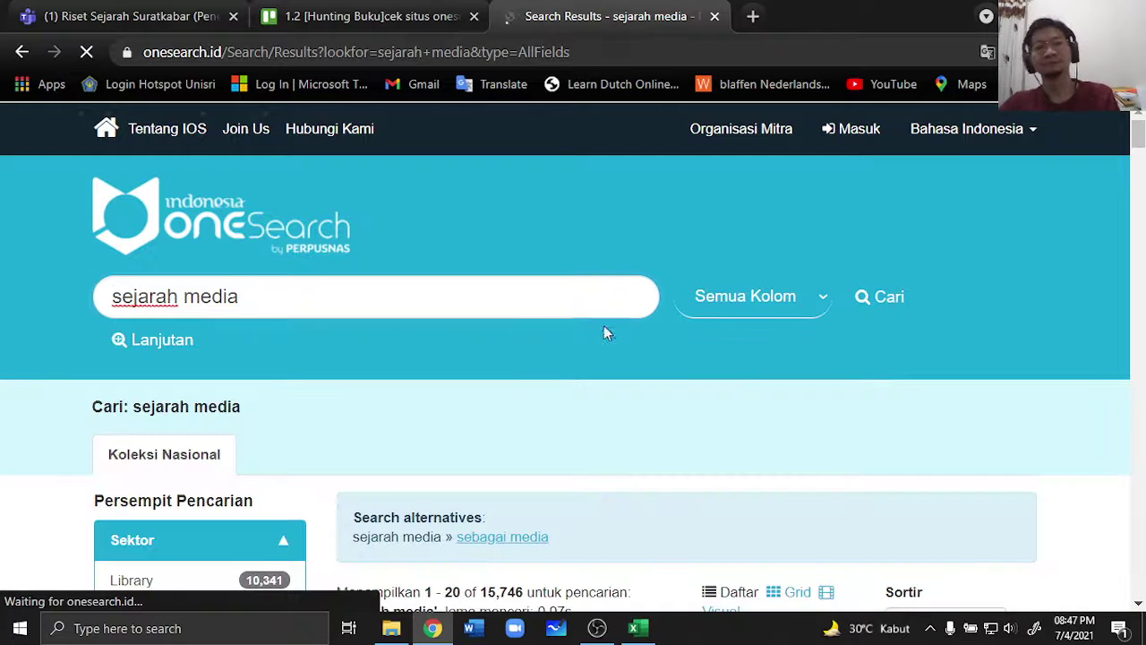
{"action": "scroll", "coordinate": [537, 339], "scroll_direction": "down", "scroll_amount": 2}
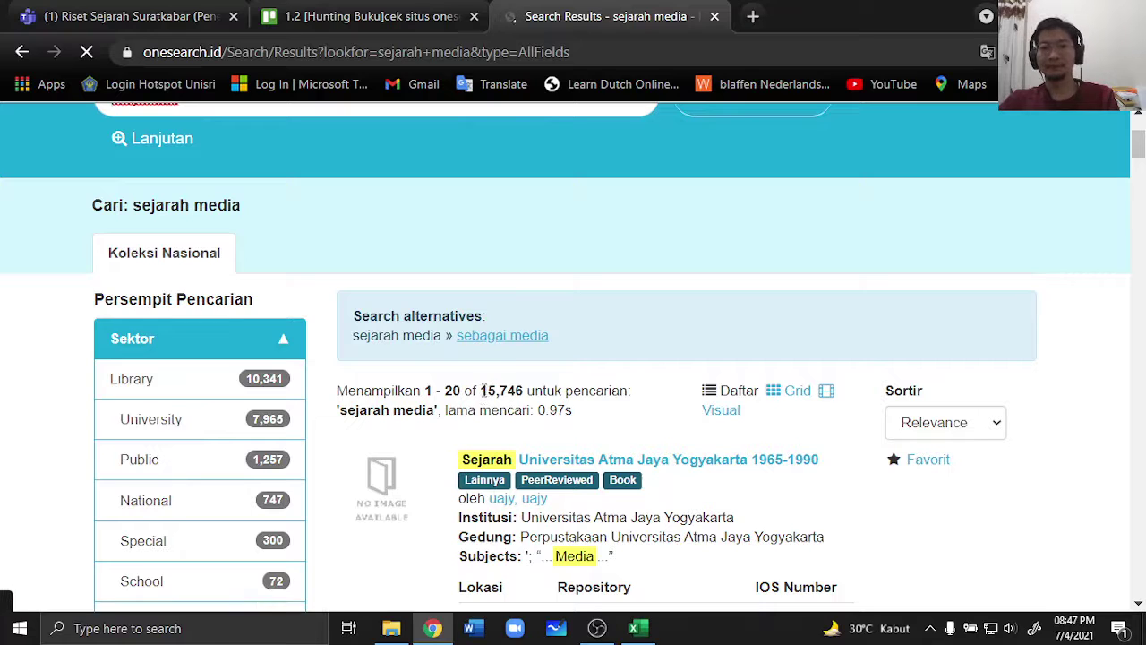
{"action": "left_click_drag", "start_coordinate": [481, 391], "coordinate": [577, 390]}
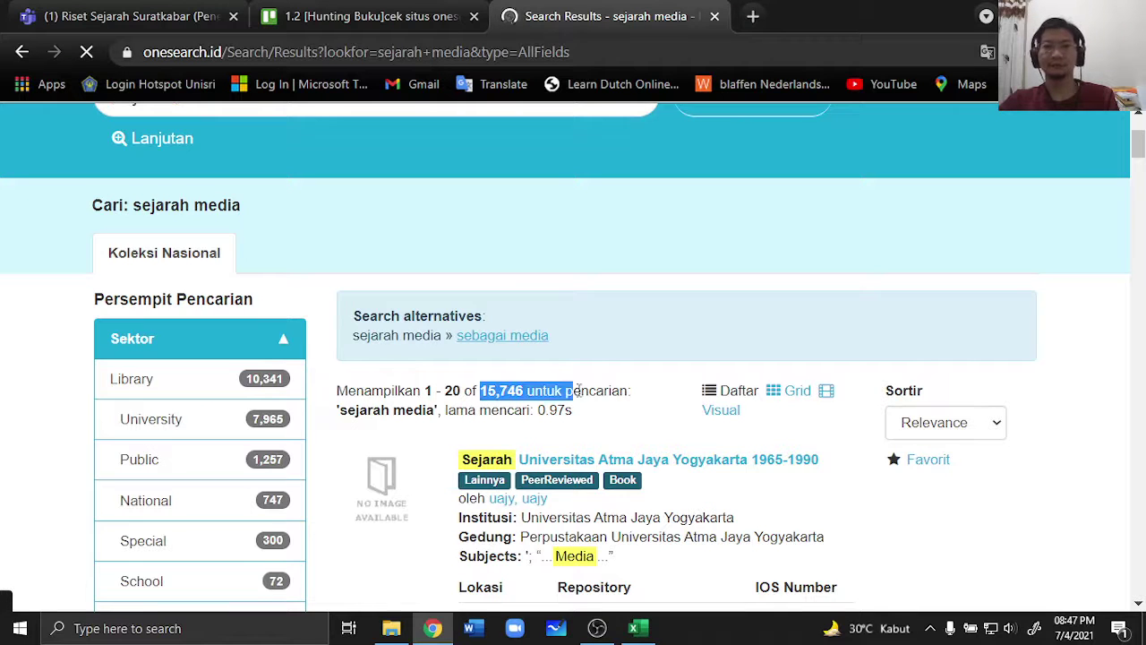
Step: Narrow the search results to the Library sector and the institution Perpustakaan Nasional RI
{"action": "left_click", "coordinate": [206, 385]}
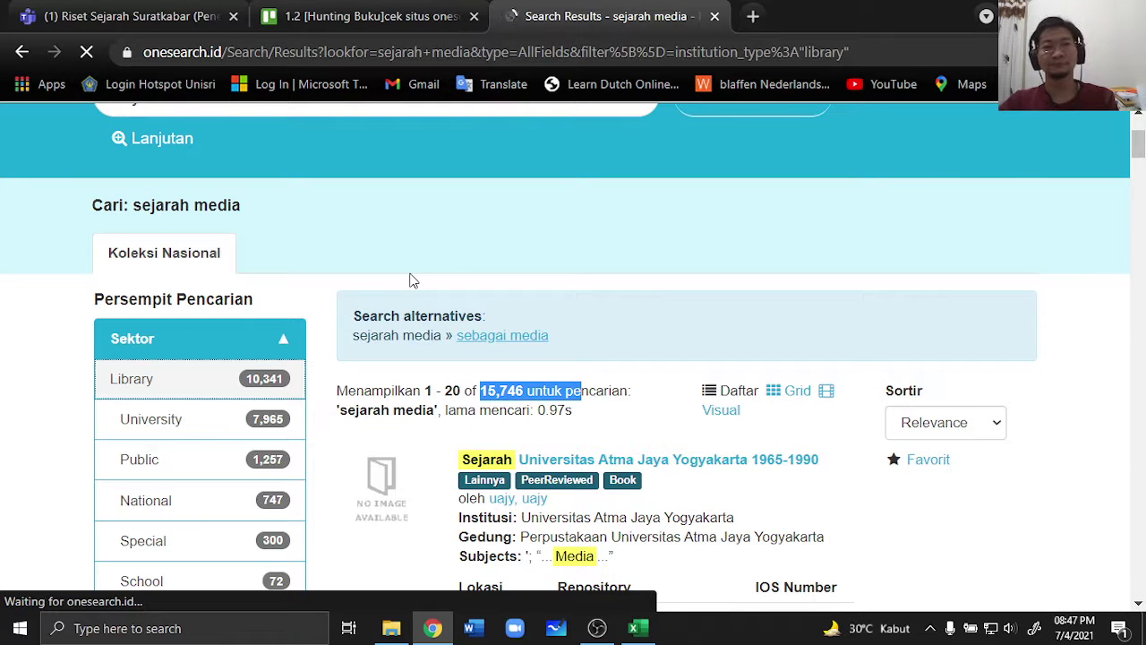
{"action": "scroll", "coordinate": [412, 280], "scroll_direction": "down", "scroll_amount": 5}
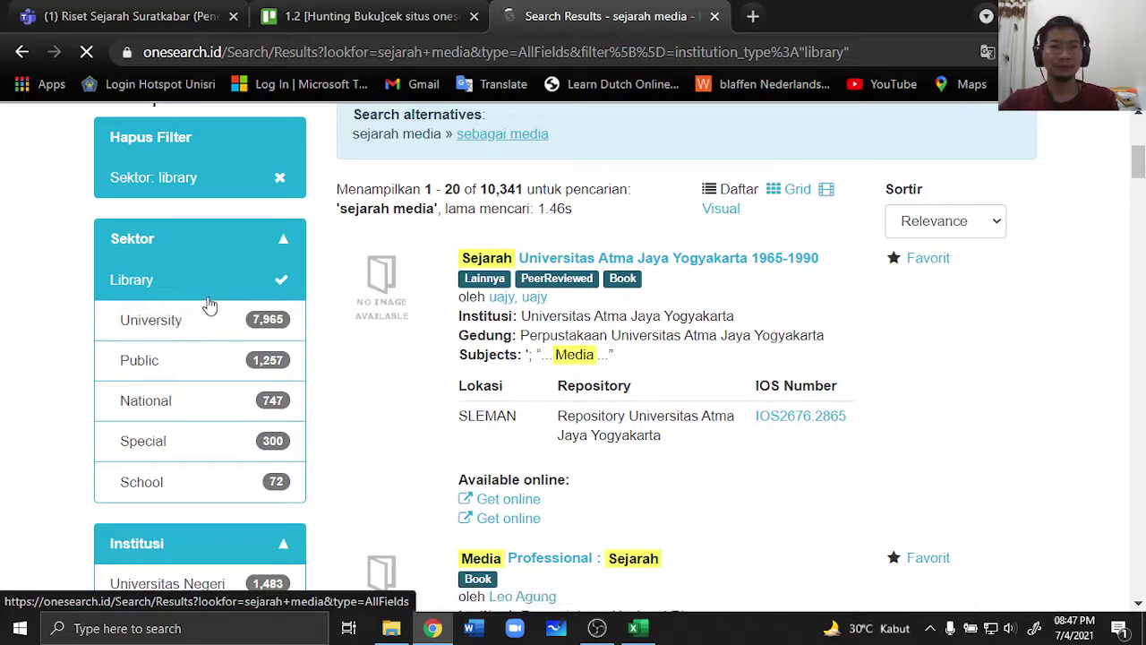
{"action": "scroll", "coordinate": [204, 306], "scroll_direction": "down", "scroll_amount": 2}
{"action": "scroll", "coordinate": [209, 397], "scroll_direction": "down", "scroll_amount": 2}
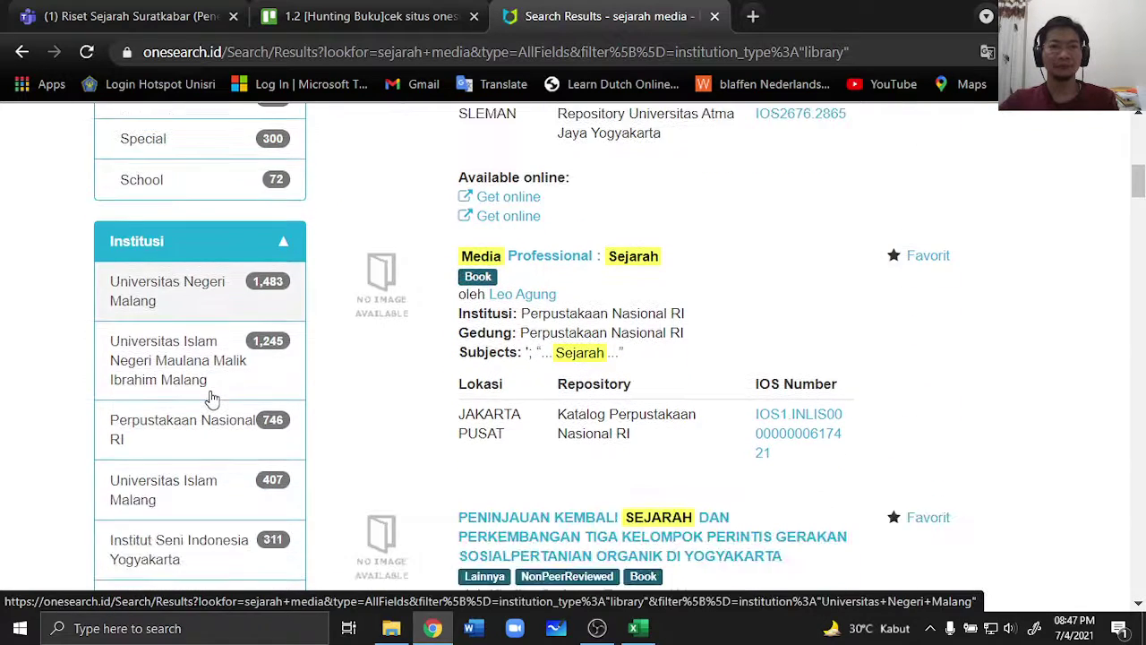
{"action": "left_click", "coordinate": [211, 328]}
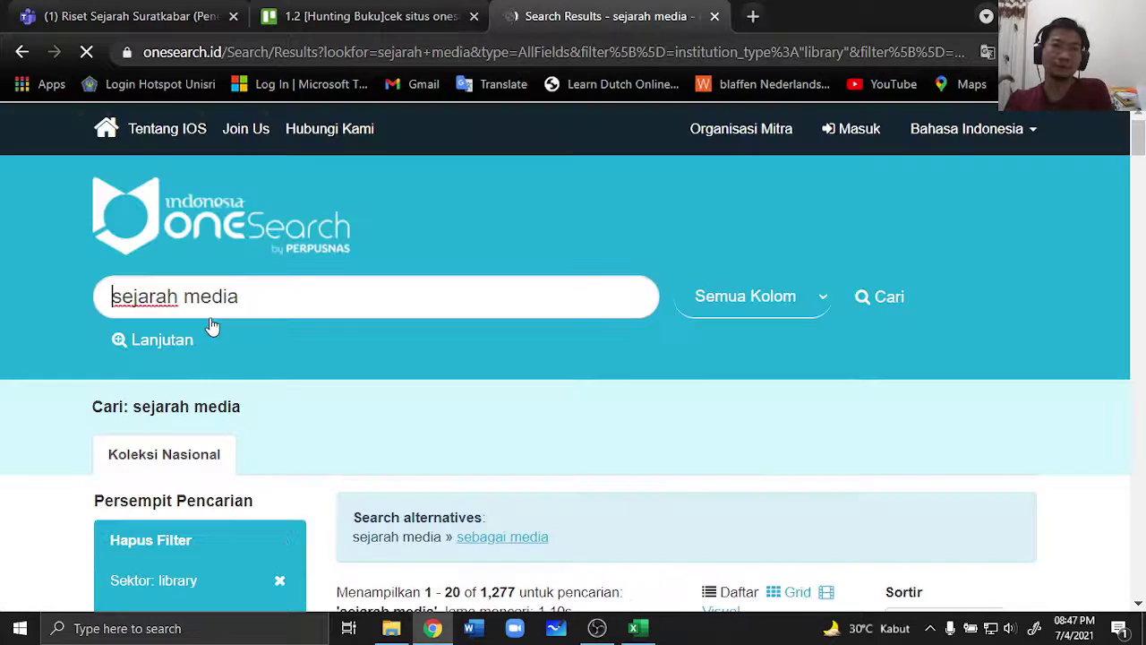
Step: Narrow the results further to the Katalog Perpustakaan Nasional RI collection and the Book format
{"action": "scroll", "coordinate": [123, 422], "scroll_direction": "down", "scroll_amount": 5}
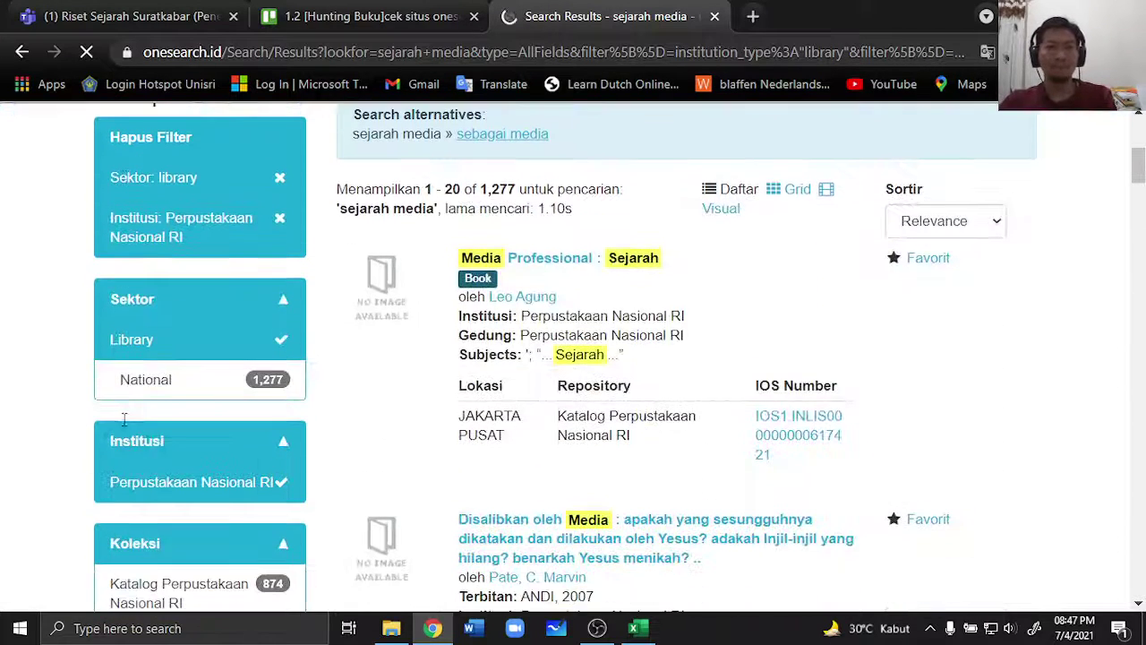
{"action": "scroll", "coordinate": [123, 421], "scroll_direction": "down", "scroll_amount": 1}
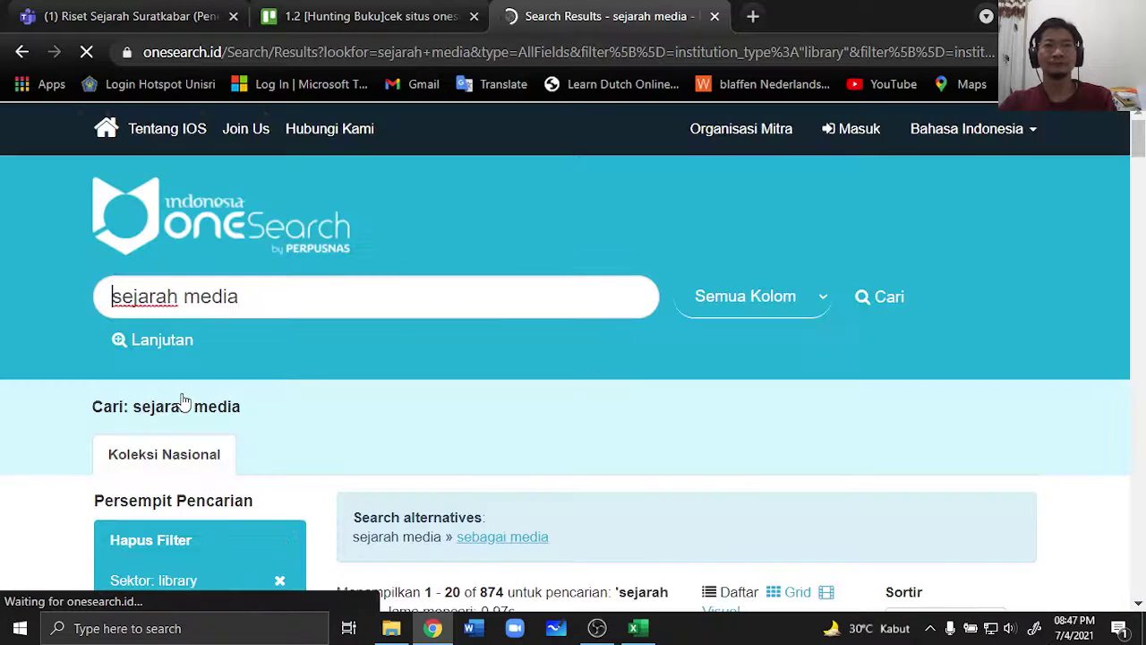
{"action": "scroll", "coordinate": [184, 401], "scroll_direction": "down", "scroll_amount": 2}
{"action": "scroll", "coordinate": [184, 401], "scroll_direction": "down", "scroll_amount": 7}
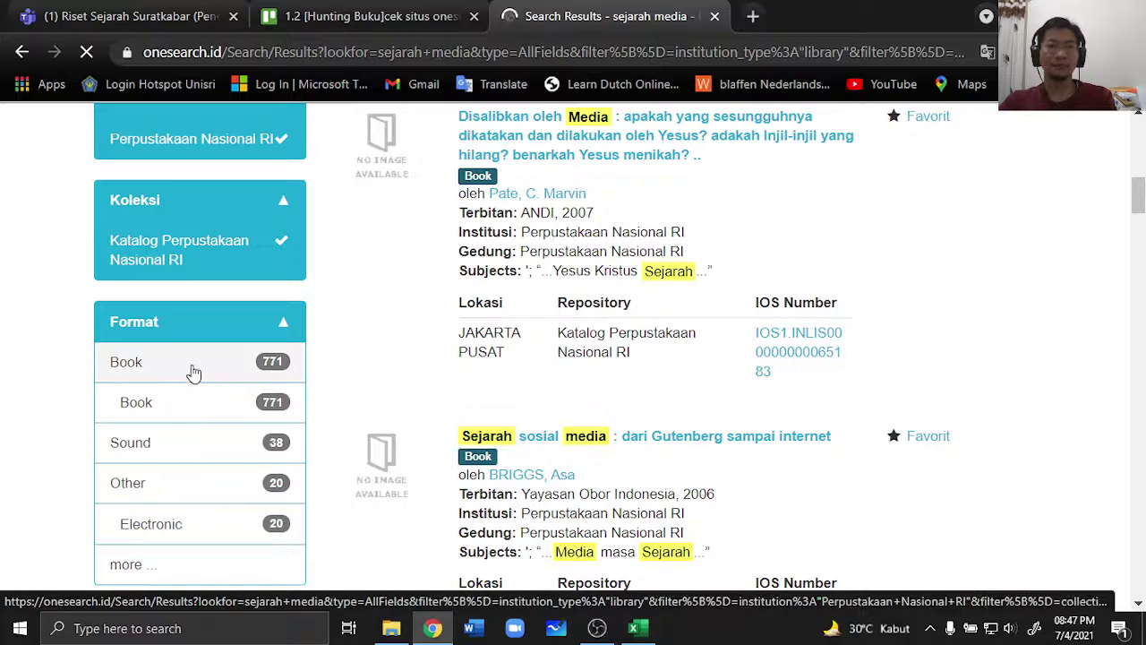
{"action": "left_click", "coordinate": [193, 371]}
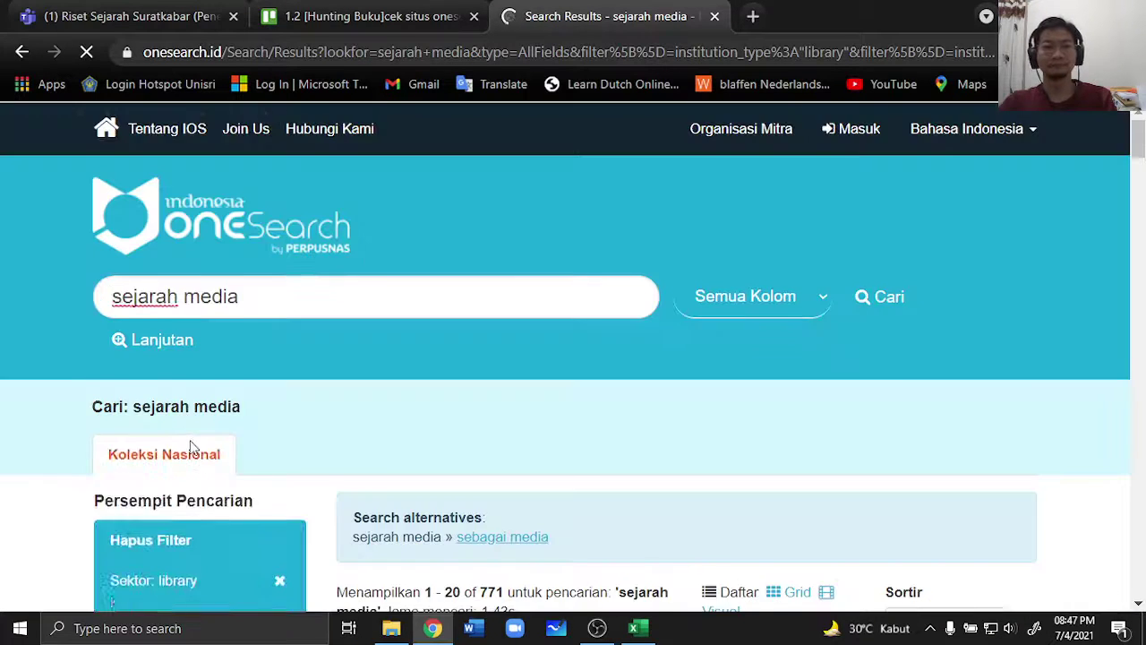
Step: Narrow the search results further to Indonesian-language books with the language filter "ind"
{"action": "scroll", "coordinate": [191, 447], "scroll_direction": "down", "scroll_amount": 7}
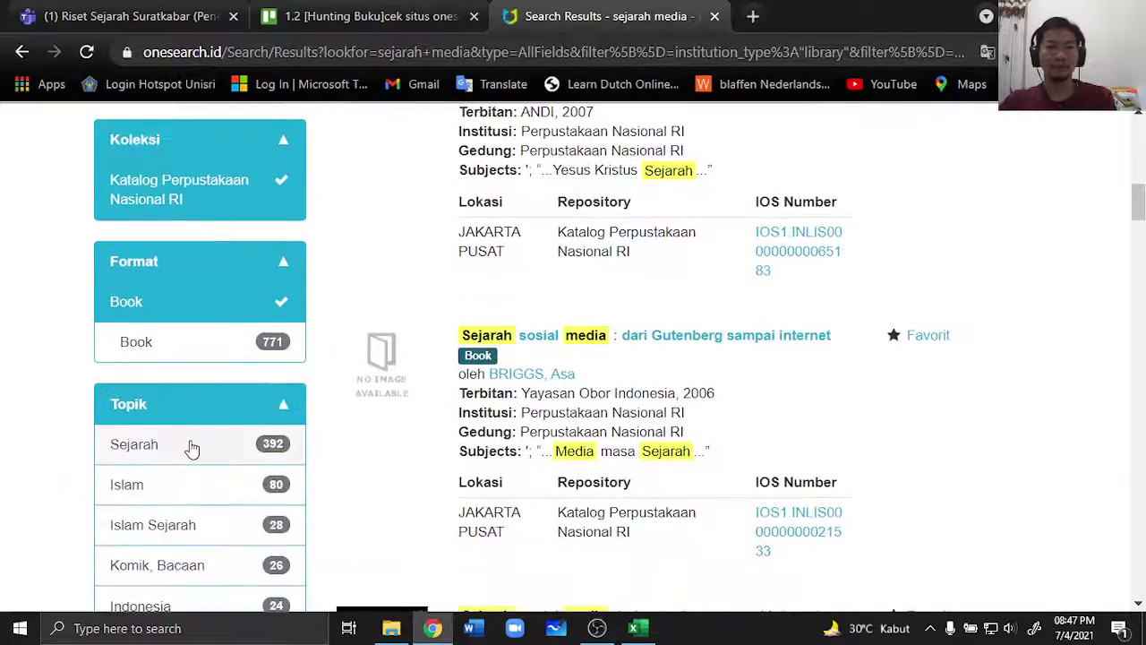
{"action": "scroll", "coordinate": [191, 447], "scroll_direction": "down", "scroll_amount": 4}
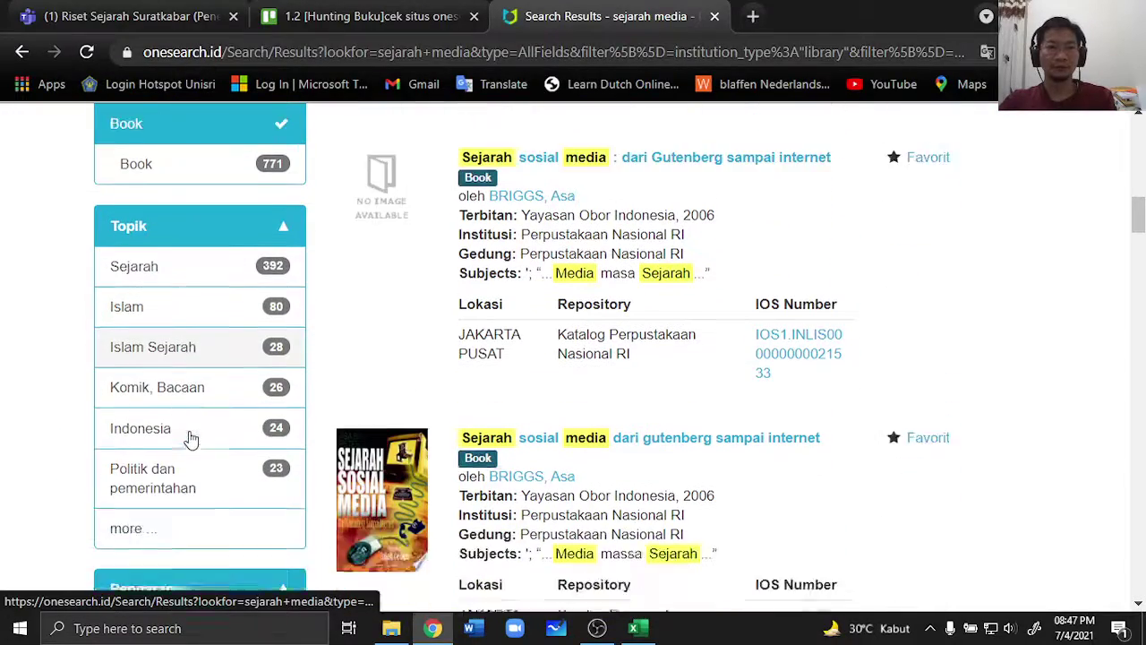
{"action": "scroll", "coordinate": [190, 439], "scroll_direction": "down", "scroll_amount": 3}
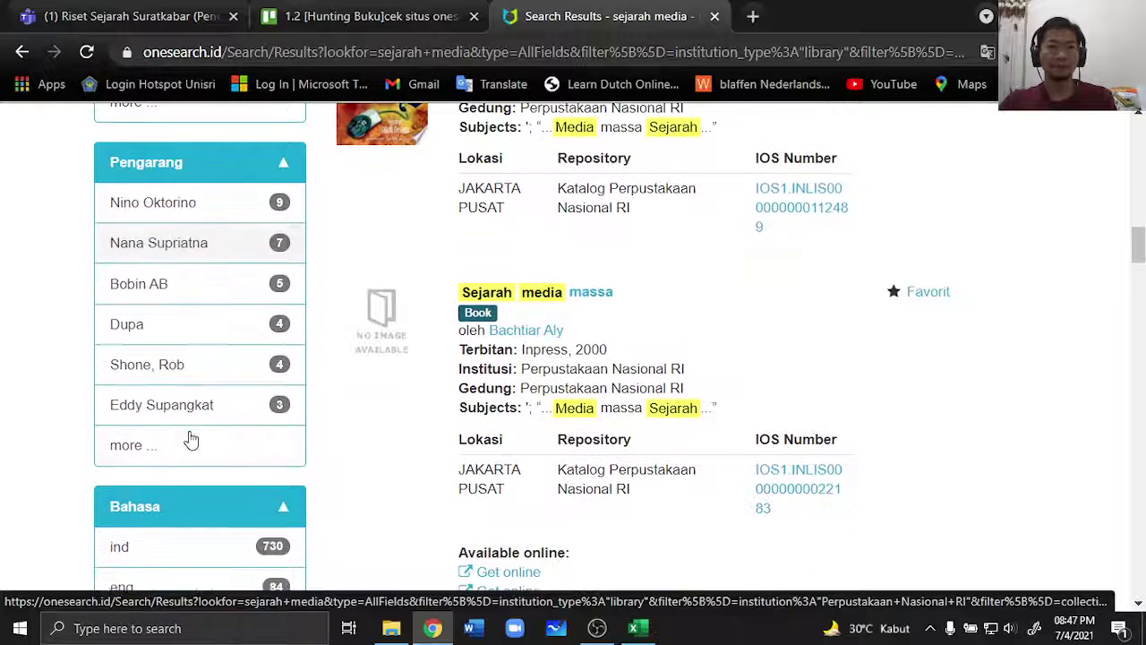
{"action": "left_click", "coordinate": [176, 452]}
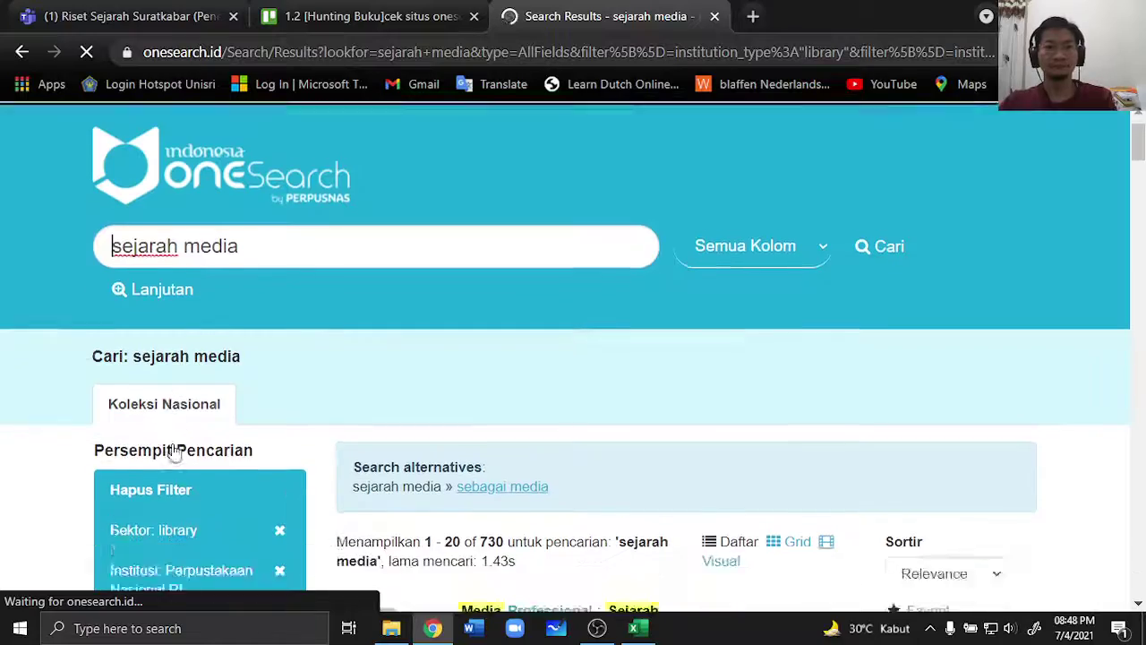
Step: Review the remaining filter groups, from topic down to publisher, and narrow the results to the topic Sejarah
{"action": "scroll", "coordinate": [175, 452], "scroll_direction": "down", "scroll_amount": 15}
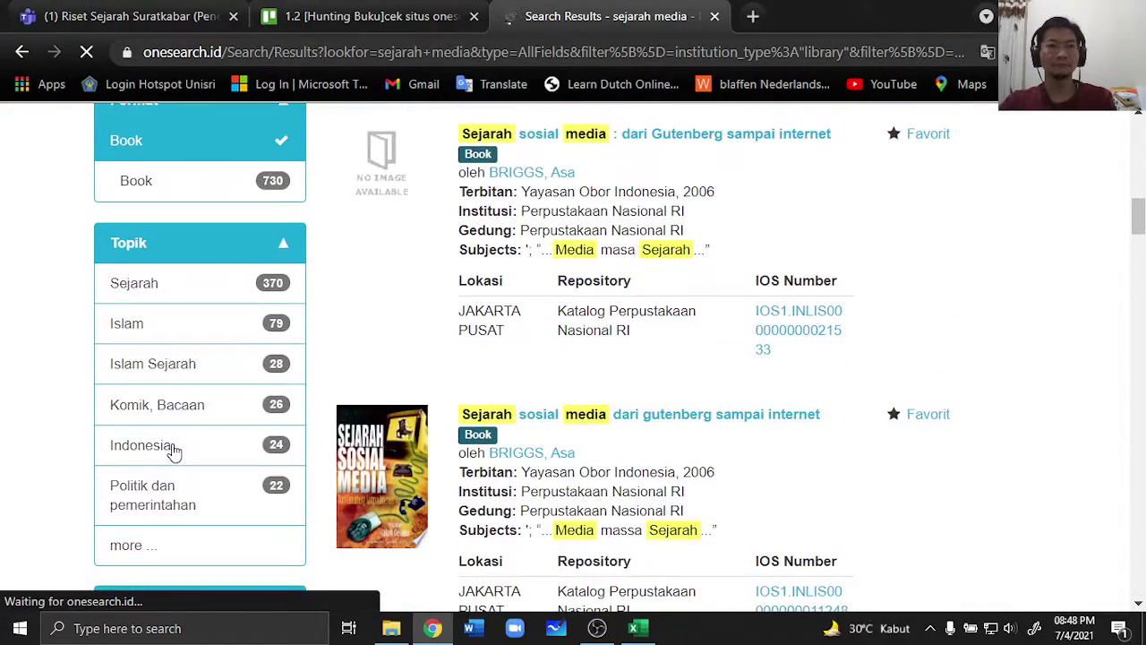
{"action": "scroll", "coordinate": [175, 452], "scroll_direction": "down", "scroll_amount": 8}
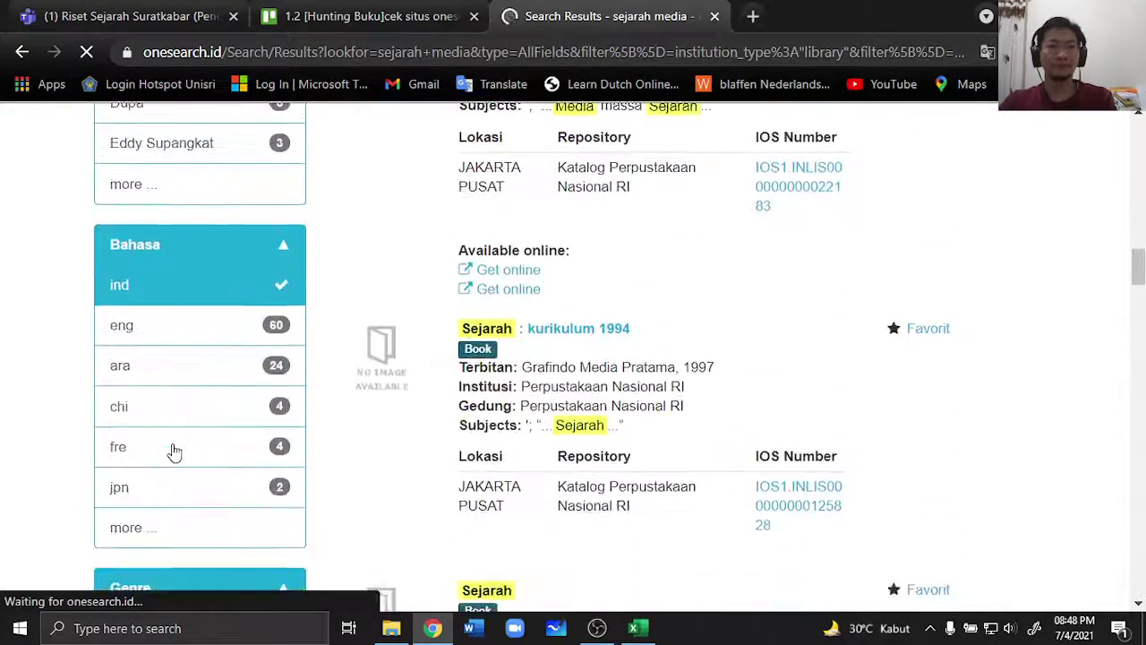
{"action": "scroll", "coordinate": [175, 452], "scroll_direction": "down", "scroll_amount": 5}
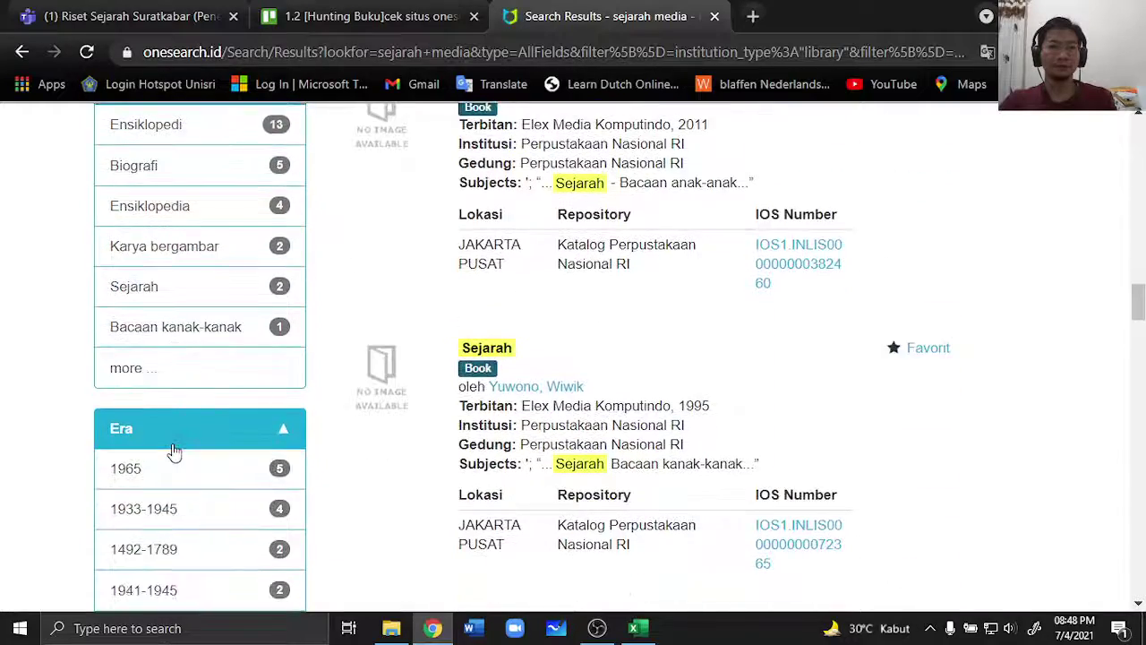
{"action": "scroll", "coordinate": [176, 452], "scroll_direction": "down", "scroll_amount": 5}
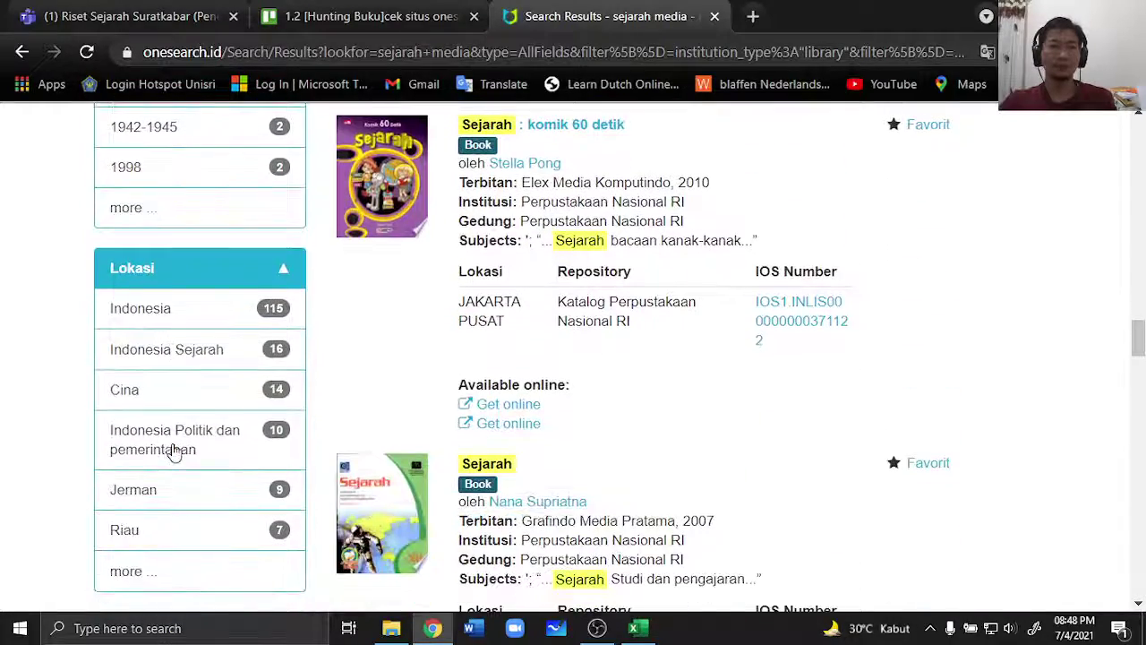
{"action": "scroll", "coordinate": [176, 452], "scroll_direction": "down", "scroll_amount": 2}
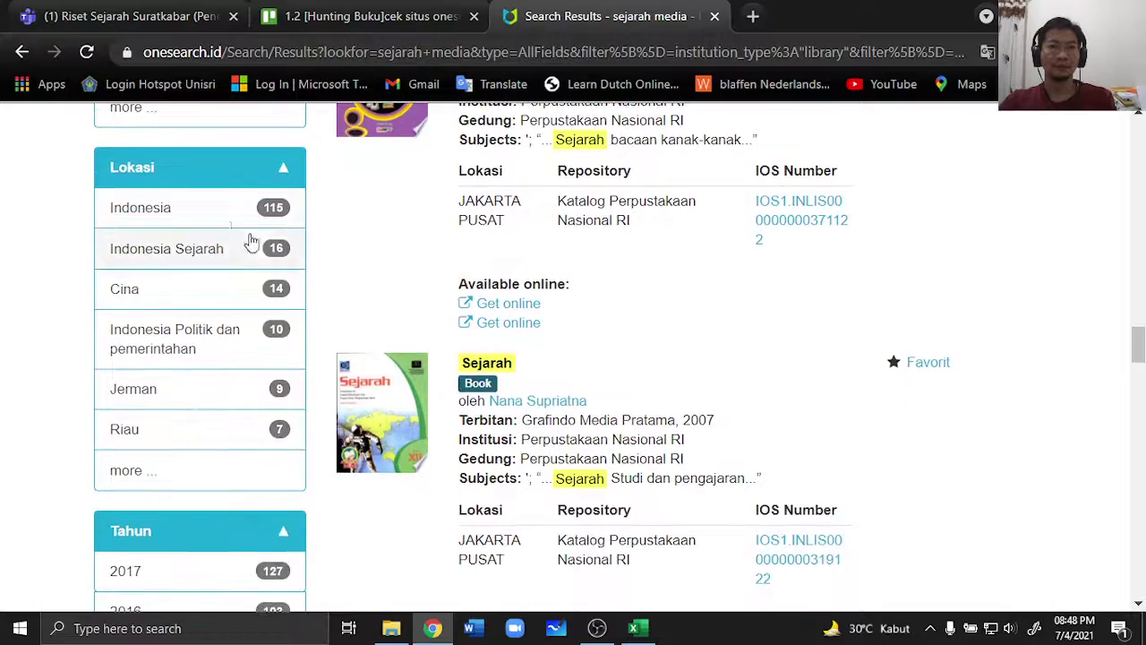
{"action": "scroll", "coordinate": [207, 482], "scroll_direction": "down", "scroll_amount": 6}
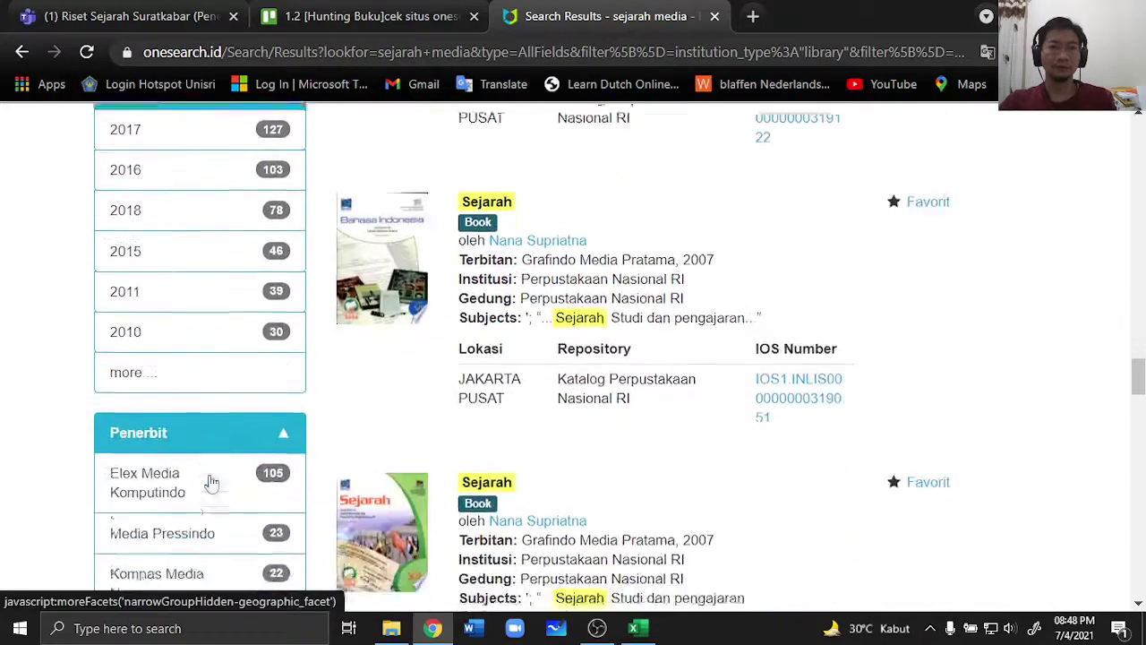
{"action": "scroll", "coordinate": [210, 480], "scroll_direction": "down", "scroll_amount": 3}
{"action": "scroll", "coordinate": [210, 481], "scroll_direction": "up", "scroll_amount": 12}
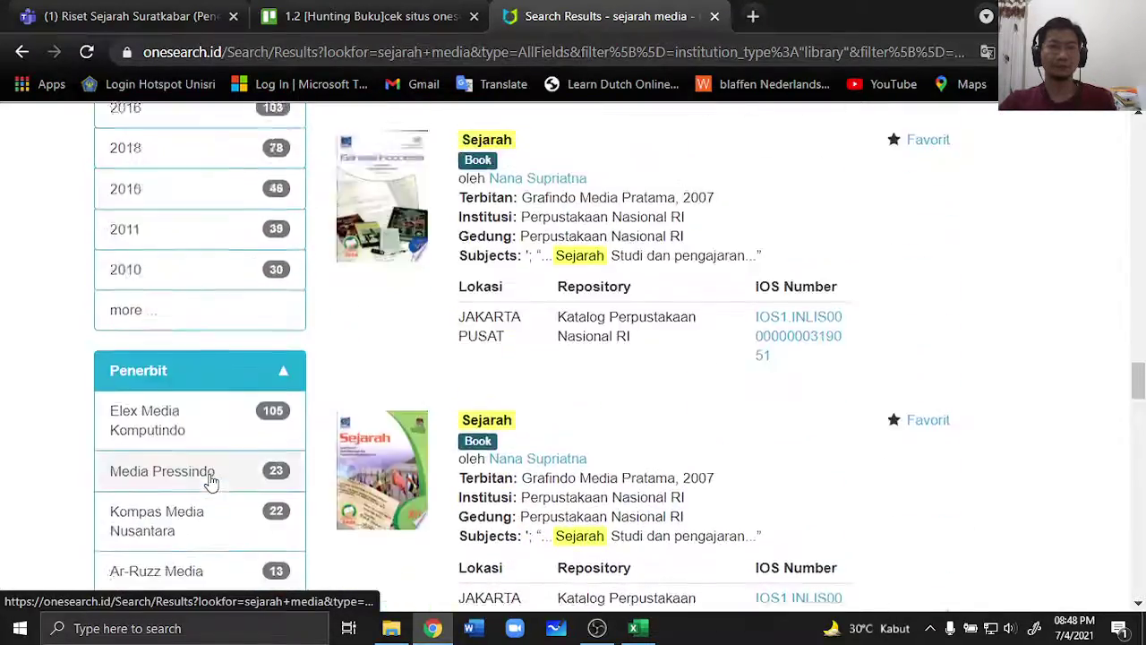
{"action": "scroll", "coordinate": [211, 482], "scroll_direction": "up", "scroll_amount": 9}
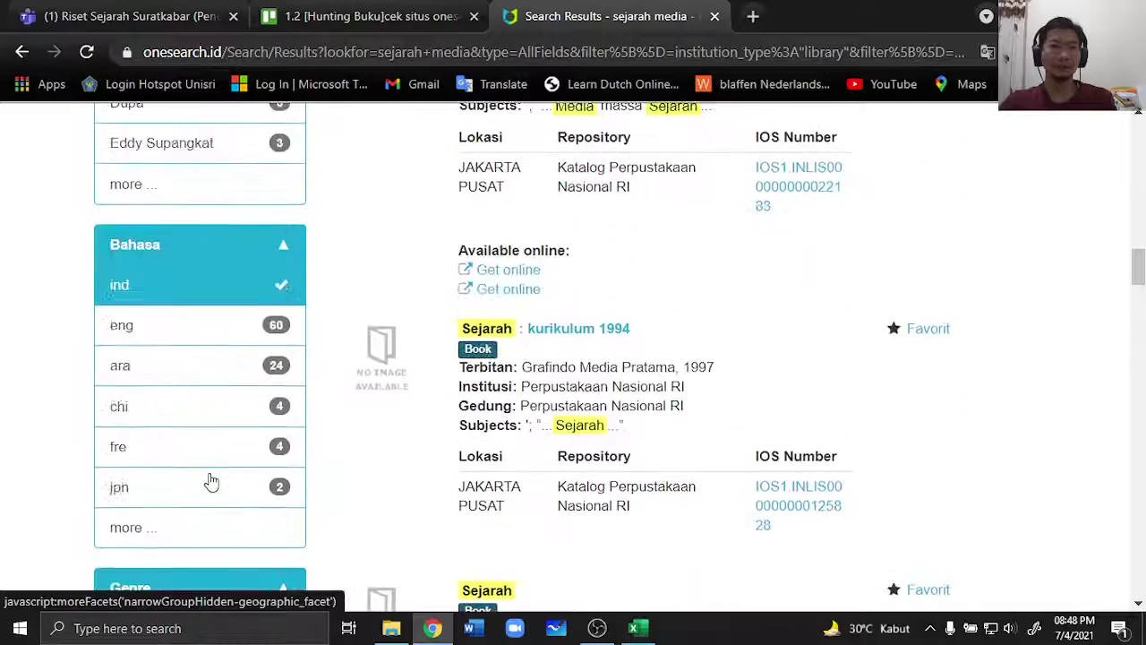
{"action": "scroll", "coordinate": [211, 481], "scroll_direction": "up", "scroll_amount": 4}
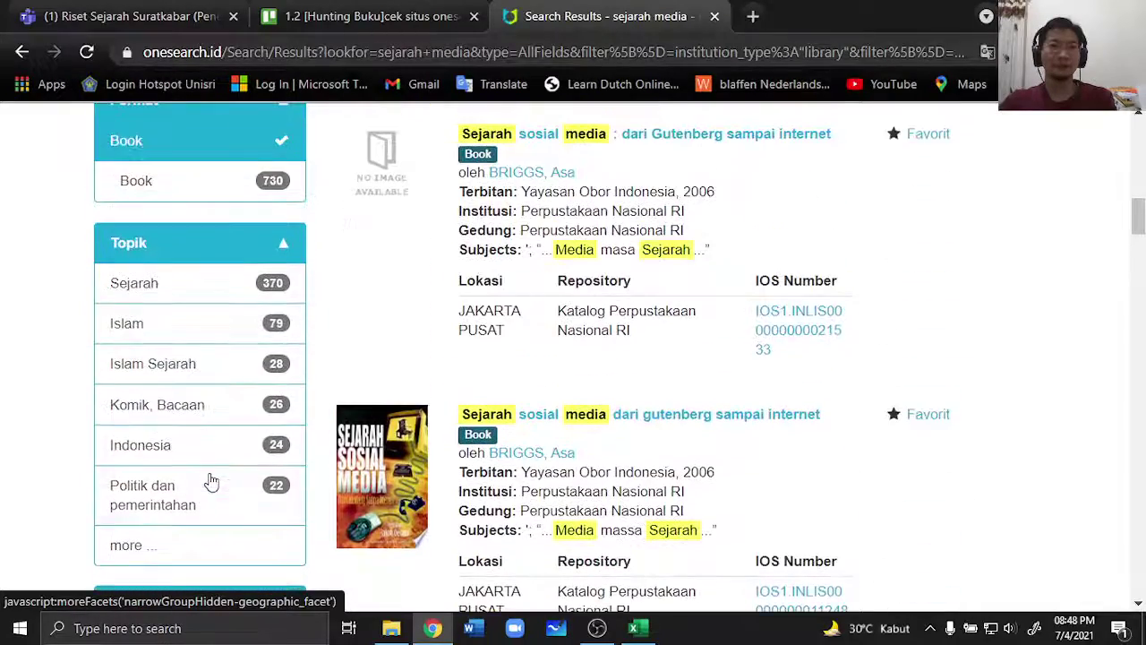
{"action": "left_click", "coordinate": [237, 297]}
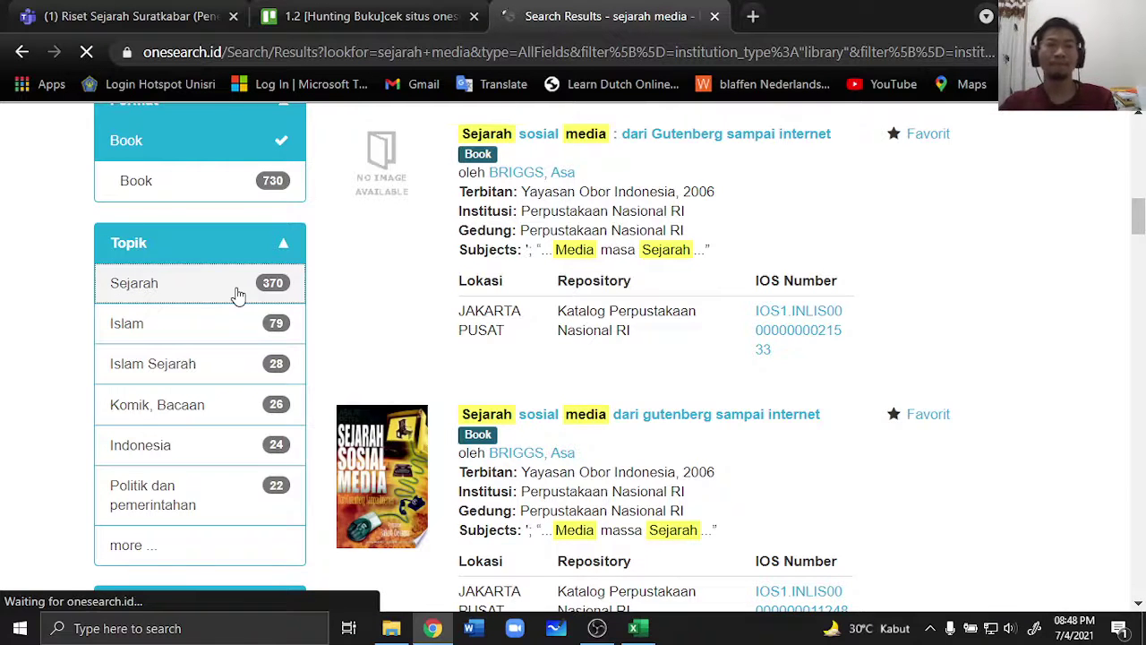
Step: Examine the first book entries in the filtered results, from "Media Professional : Sejarah" to "Sejarah media massa"
{"action": "scroll", "coordinate": [604, 364], "scroll_direction": "down", "scroll_amount": 4}
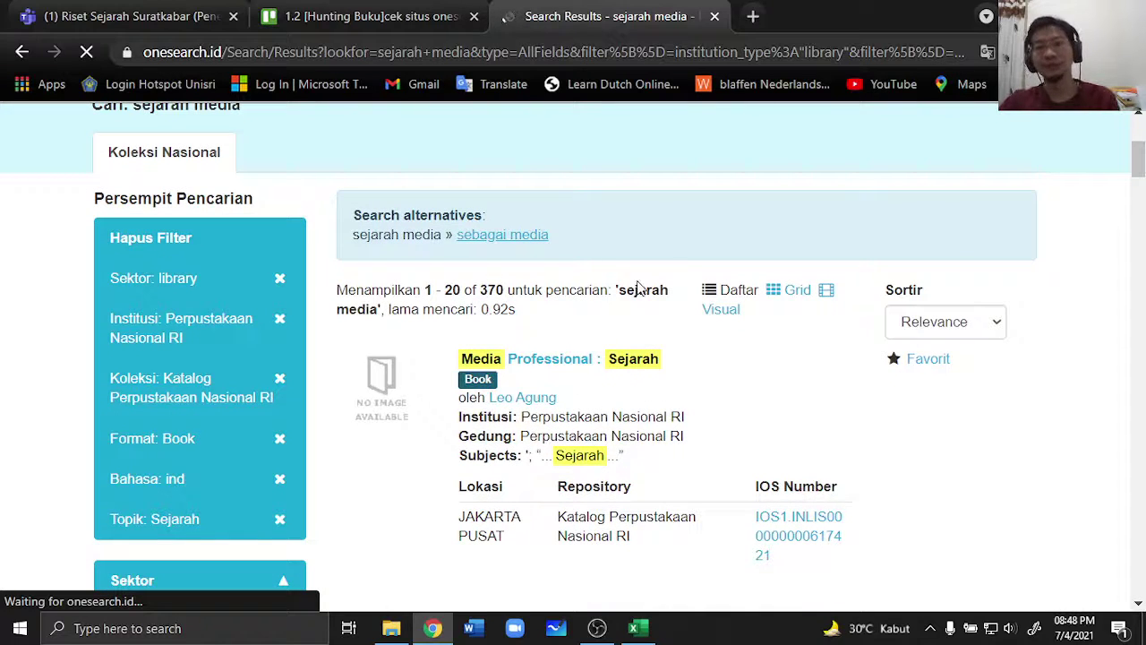
{"action": "scroll", "coordinate": [639, 284], "scroll_direction": "down", "scroll_amount": 6}
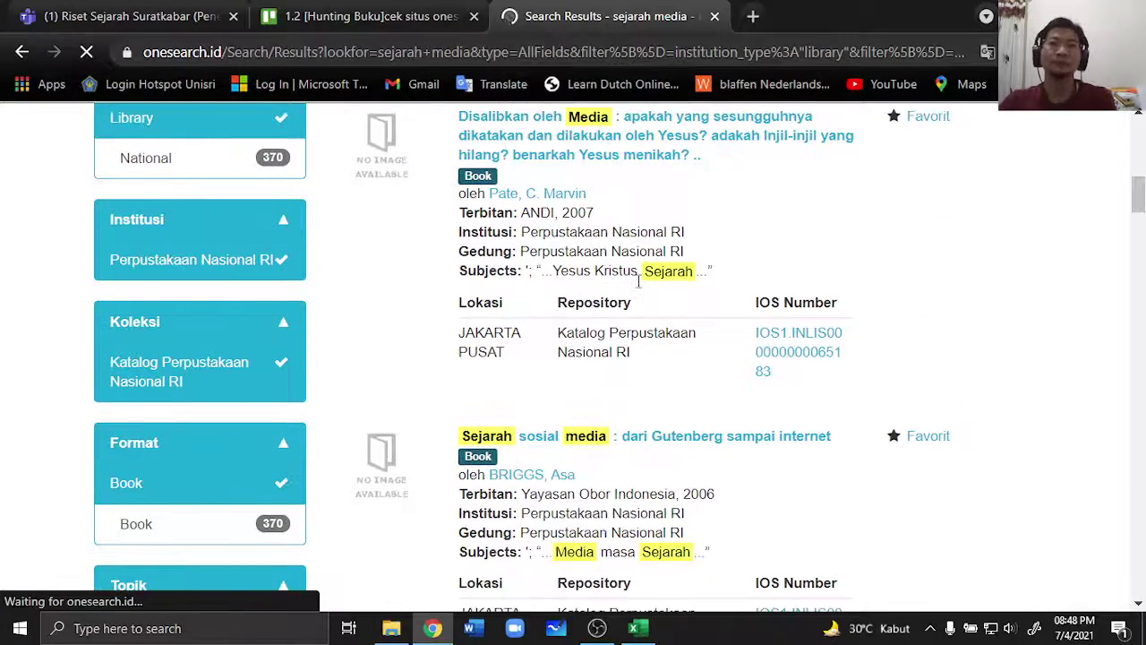
{"action": "scroll", "coordinate": [639, 287], "scroll_direction": "down", "scroll_amount": 3}
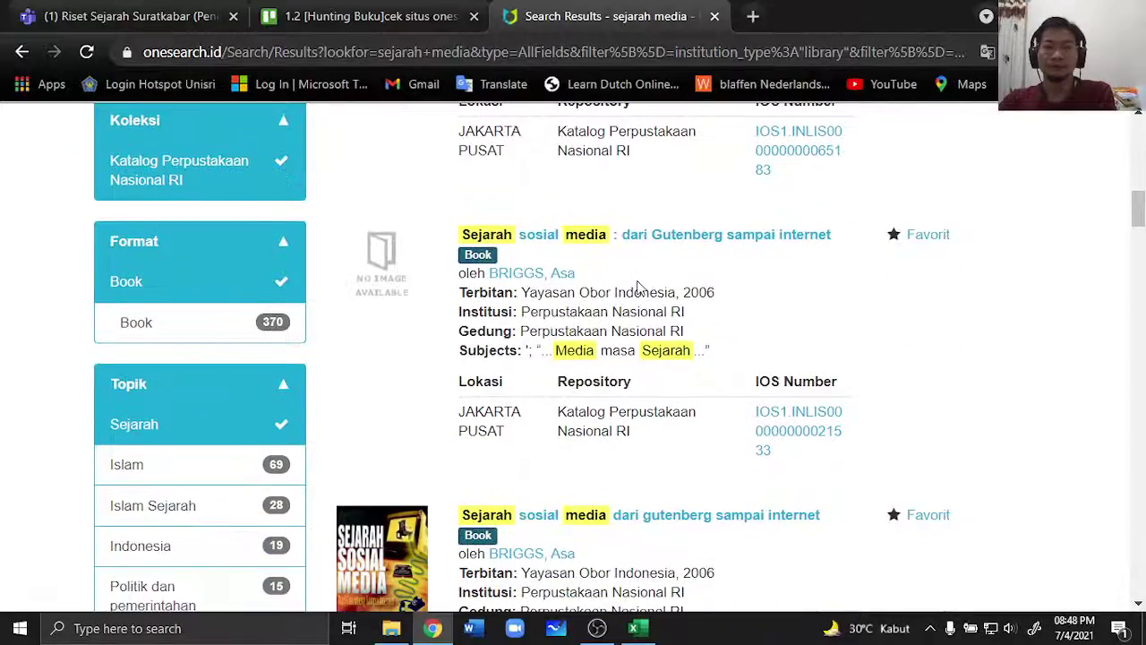
{"action": "scroll", "coordinate": [638, 287], "scroll_direction": "up", "scroll_amount": 9}
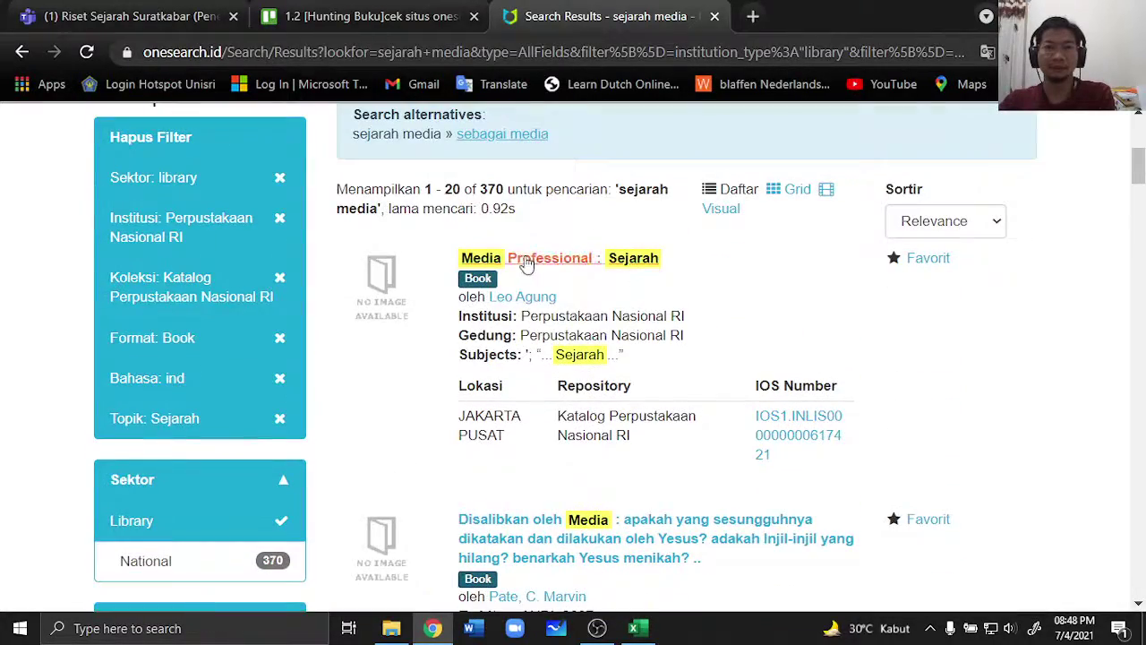
{"action": "scroll", "coordinate": [677, 287], "scroll_direction": "down", "scroll_amount": 2}
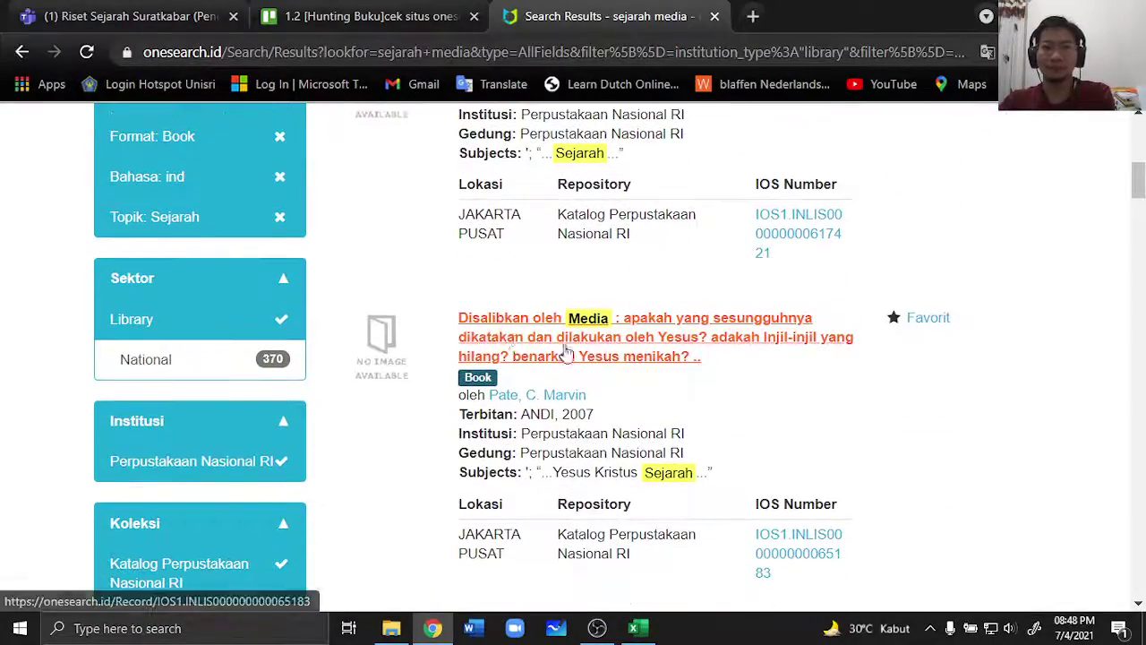
{"action": "scroll", "coordinate": [730, 348], "scroll_direction": "down", "scroll_amount": 3}
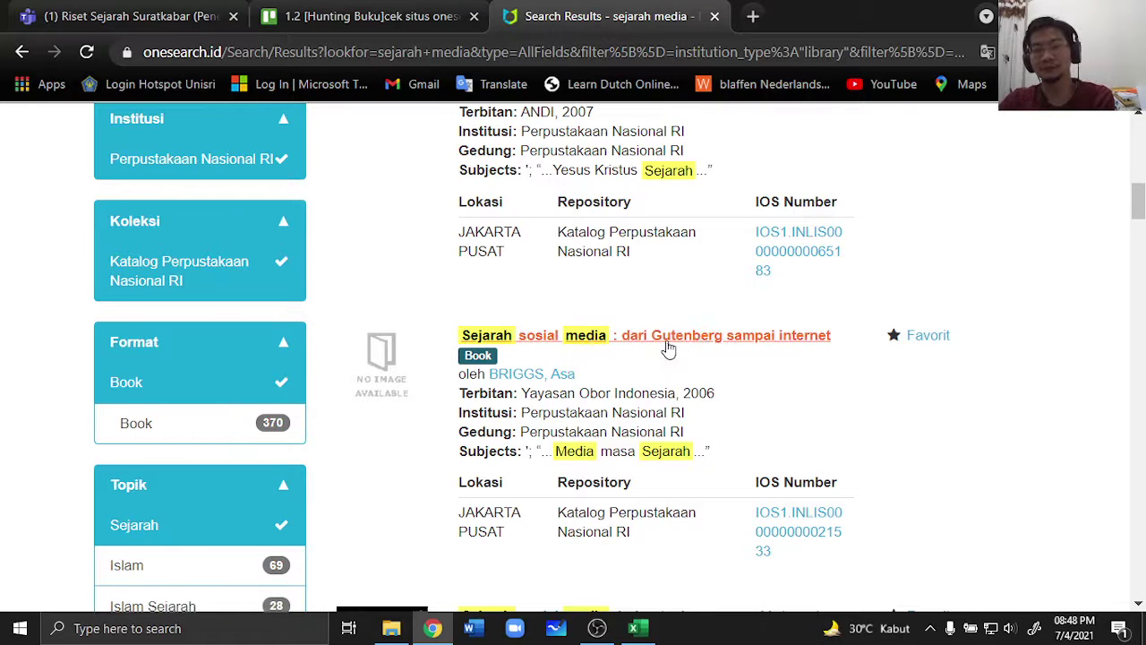
{"action": "scroll", "coordinate": [775, 358], "scroll_direction": "down", "scroll_amount": 3}
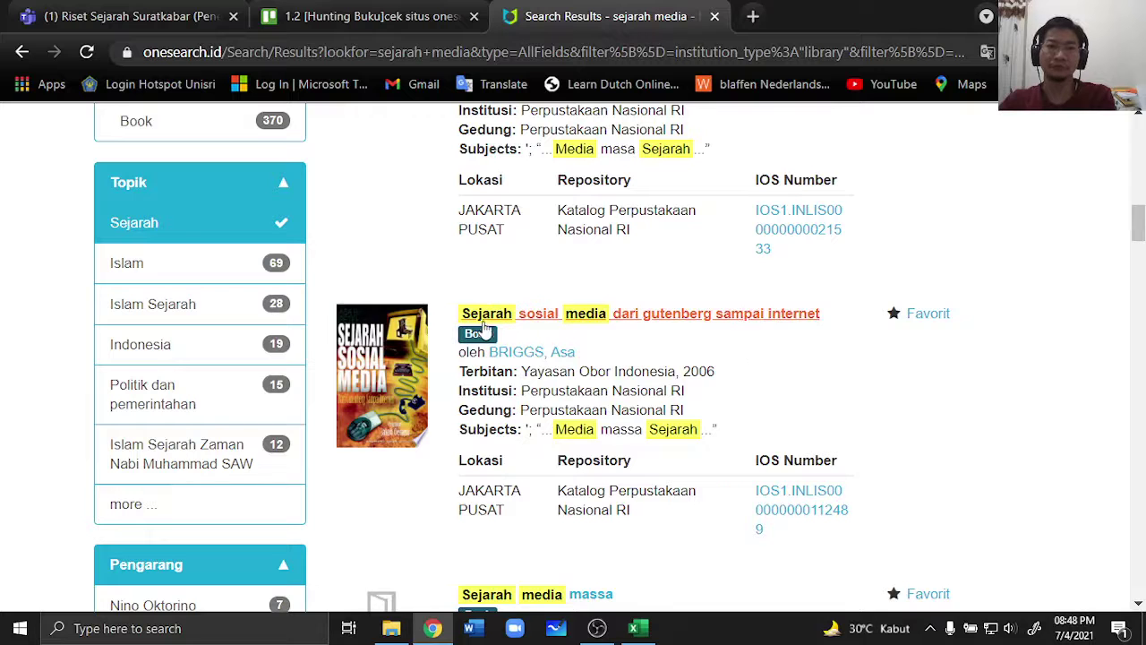
{"action": "scroll", "coordinate": [638, 337], "scroll_direction": "down", "scroll_amount": 3}
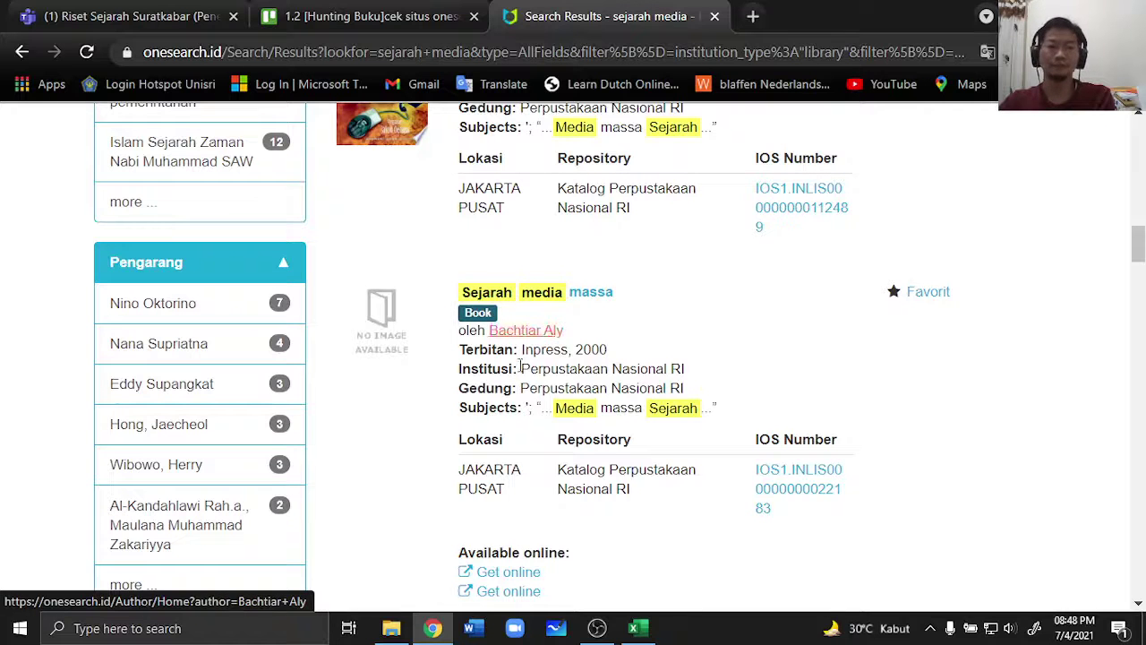
Step: Switch to the Excel workbook "list database surat kabar di Perpusnas" and go to the "Sejarah media massa" entry on the Buku sheet
{"action": "left_click", "coordinate": [636, 627]}
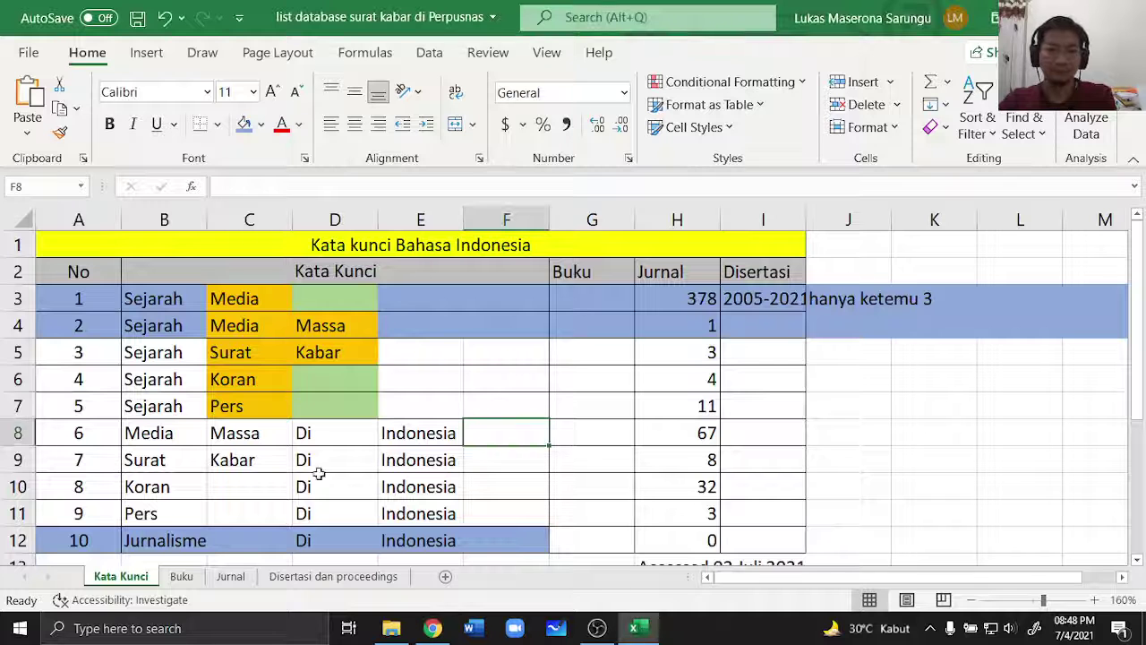
{"action": "left_click", "coordinate": [183, 577]}
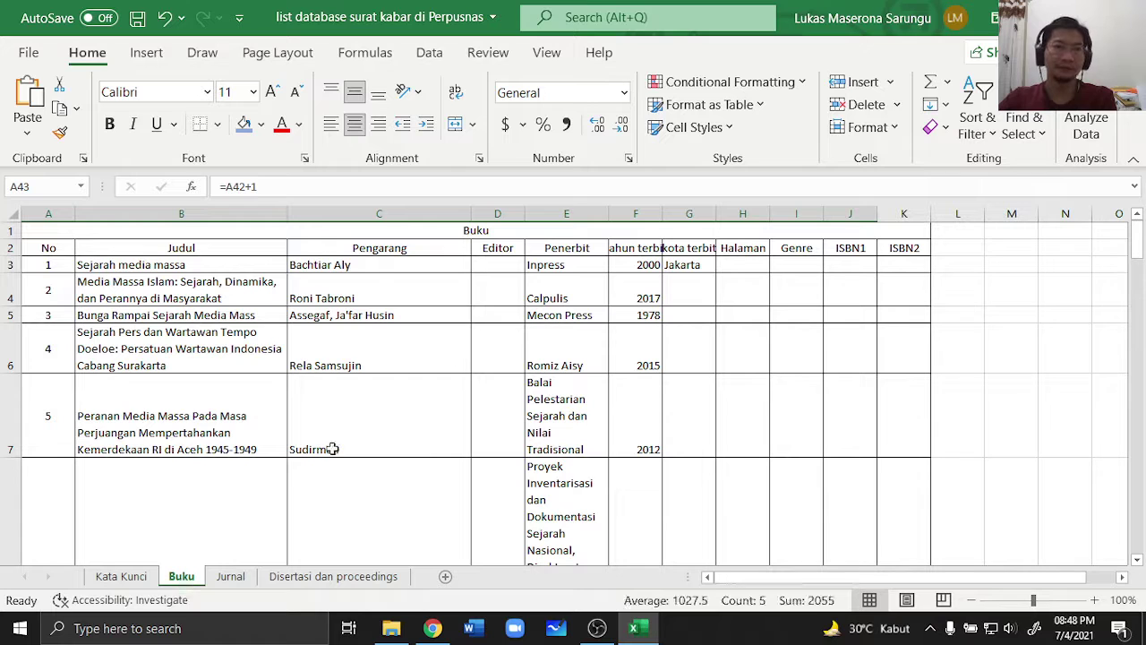
{"action": "left_click", "coordinate": [160, 267]}
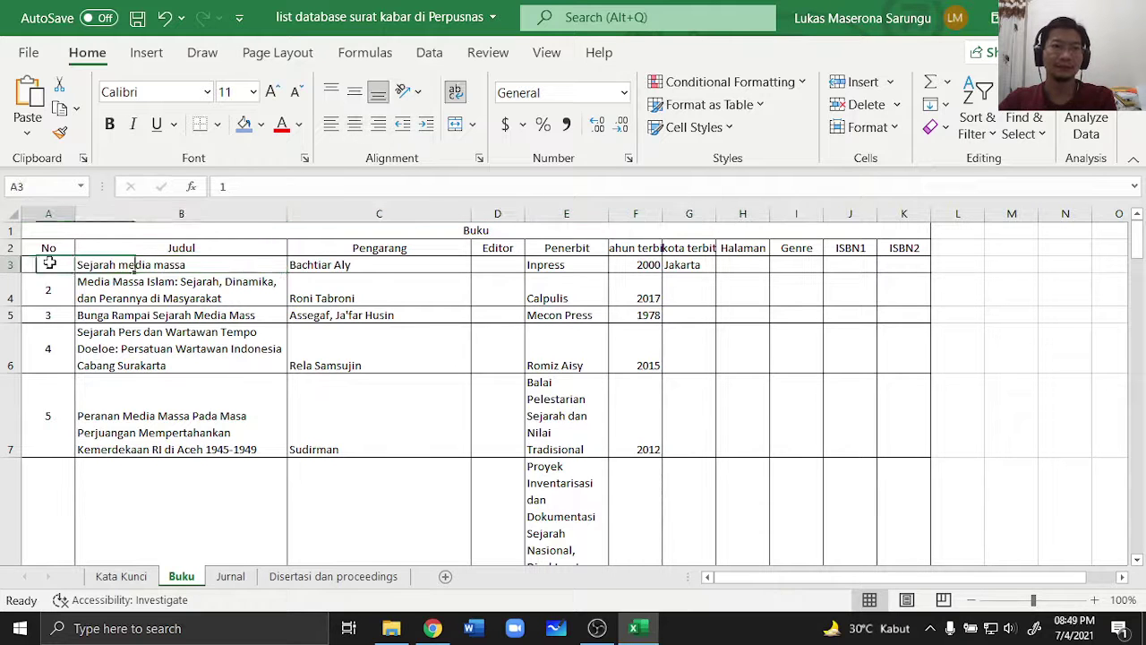
Step: Highlight the "Sejarah media massa" row, cells A3 to G3, with a light gold fill
{"action": "left_click_drag", "start_coordinate": [49, 262], "coordinate": [712, 265]}
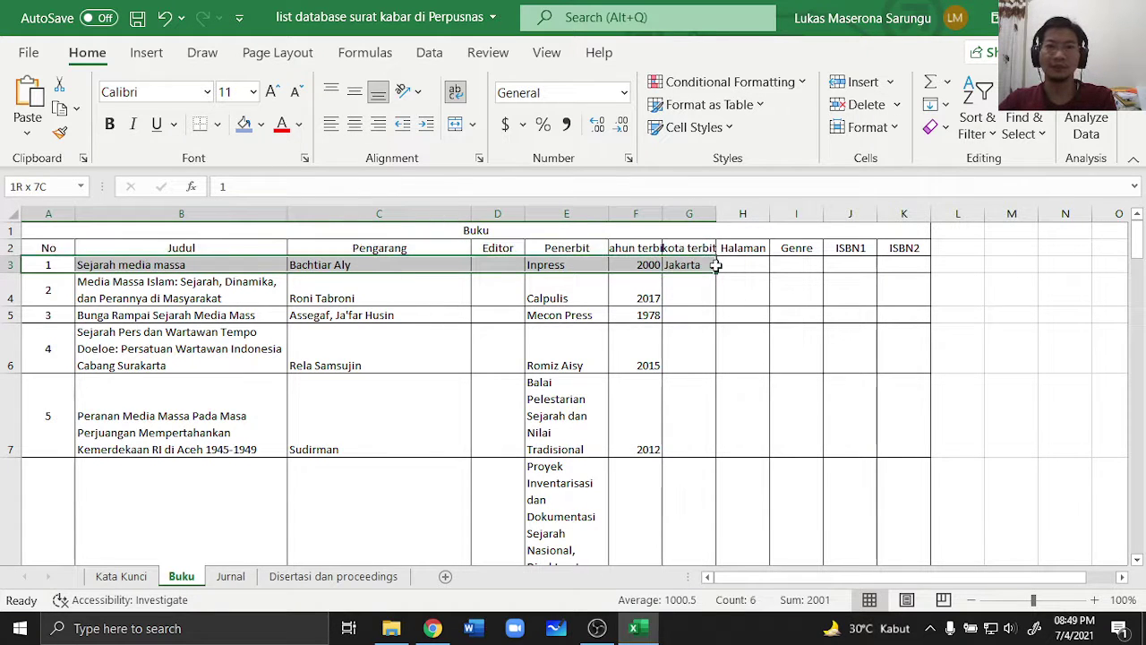
{"action": "left_click", "coordinate": [262, 127]}
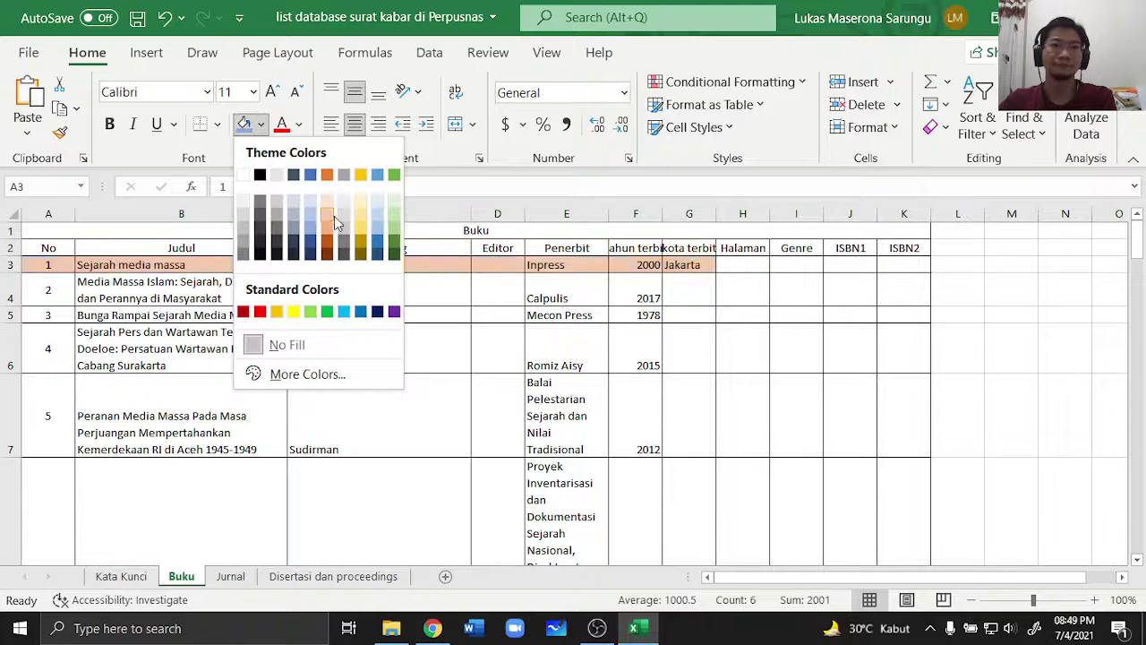
{"action": "left_click", "coordinate": [357, 233]}
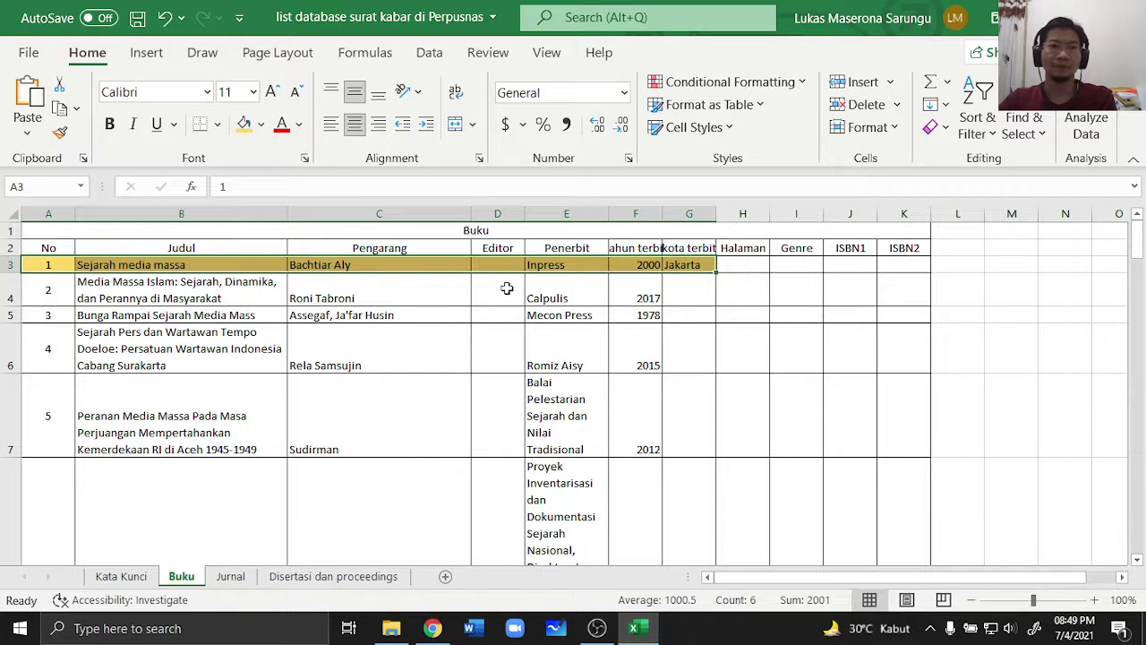
Step: Apply the same light gold fill to the header cells Pengarang, Editor and Penerbit in row 2
{"action": "left_click", "coordinate": [81, 265]}
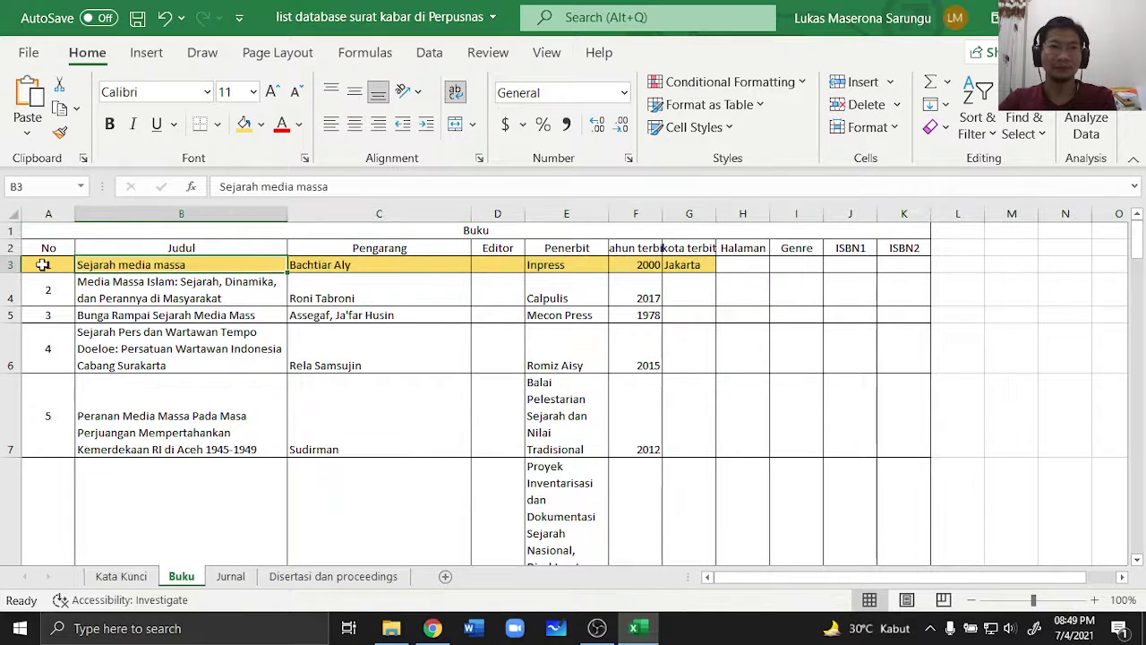
{"action": "left_click", "coordinate": [42, 264]}
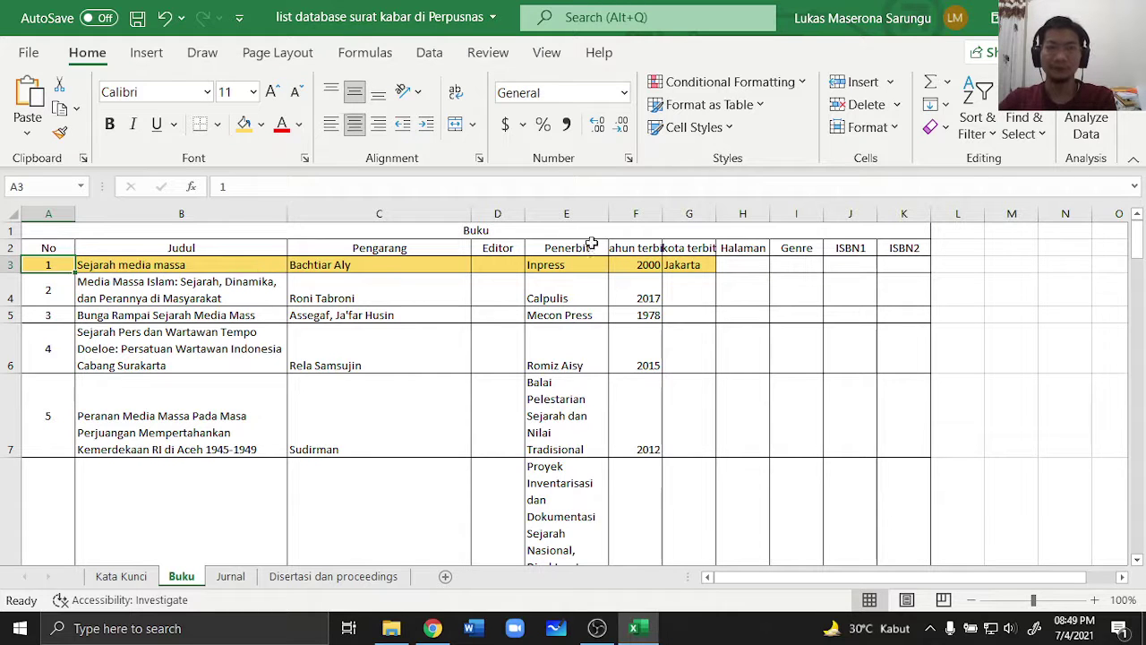
{"action": "left_click", "coordinate": [500, 230]}
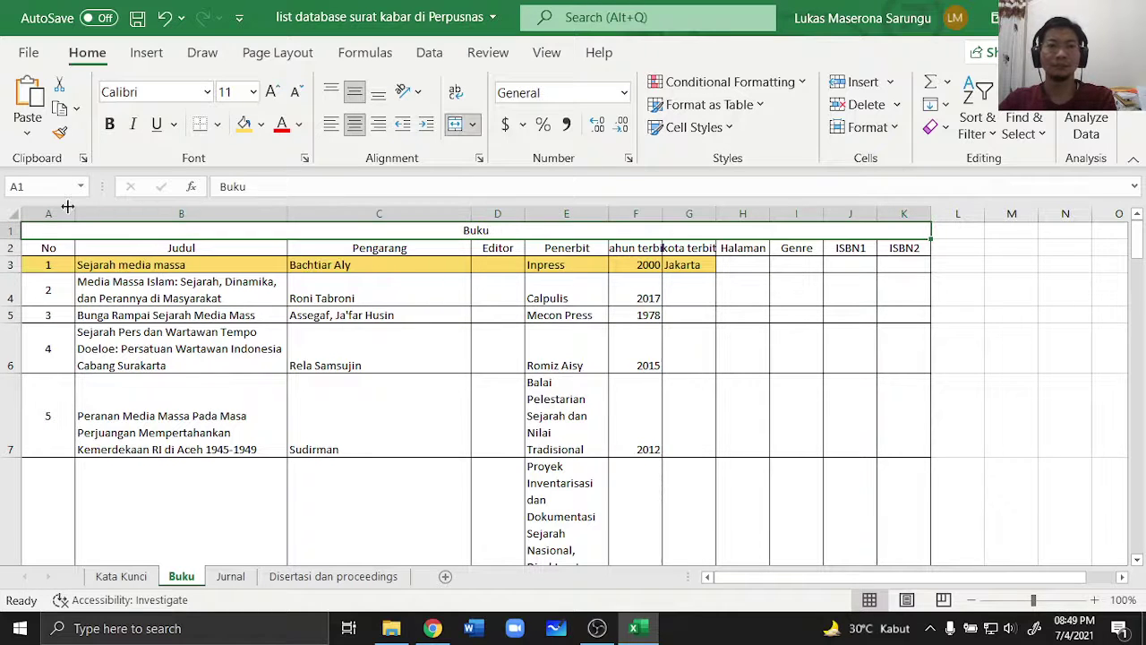
{"action": "left_click", "coordinate": [207, 251]}
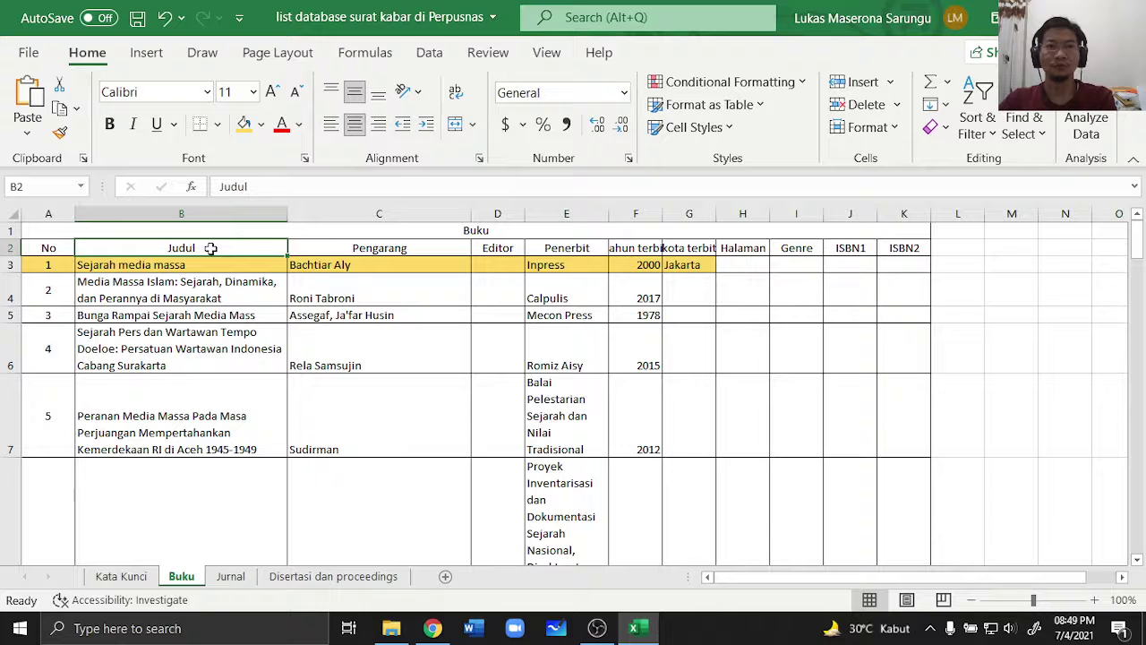
{"action": "left_click", "coordinate": [355, 247]}
{"action": "left_click", "coordinate": [243, 124]}
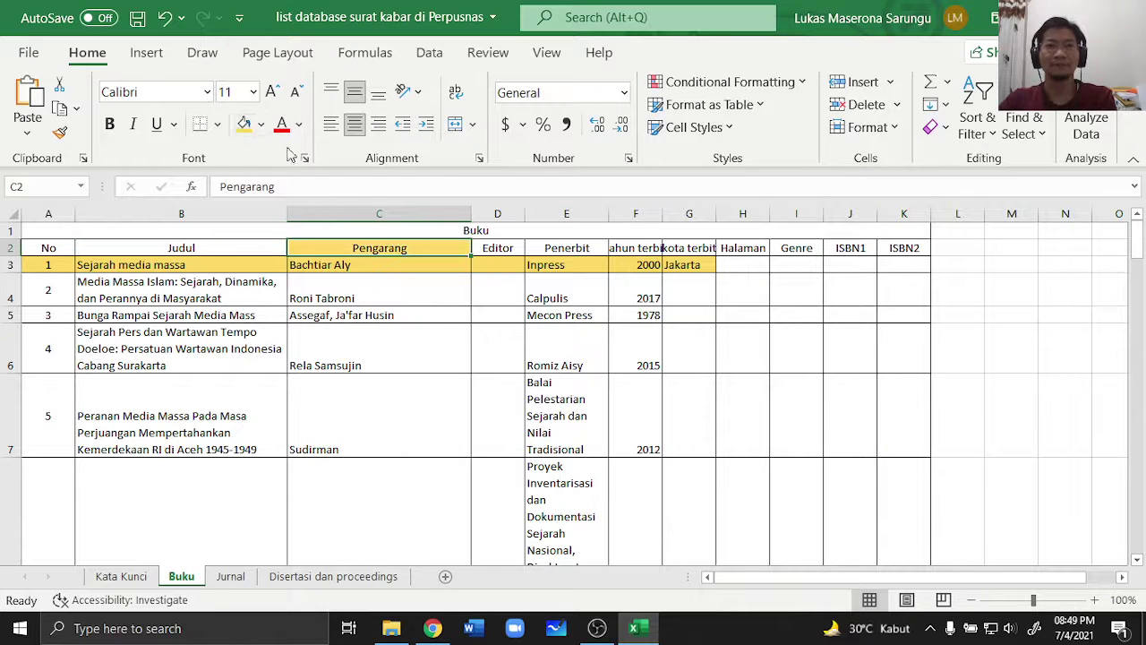
{"action": "left_click", "coordinate": [496, 253]}
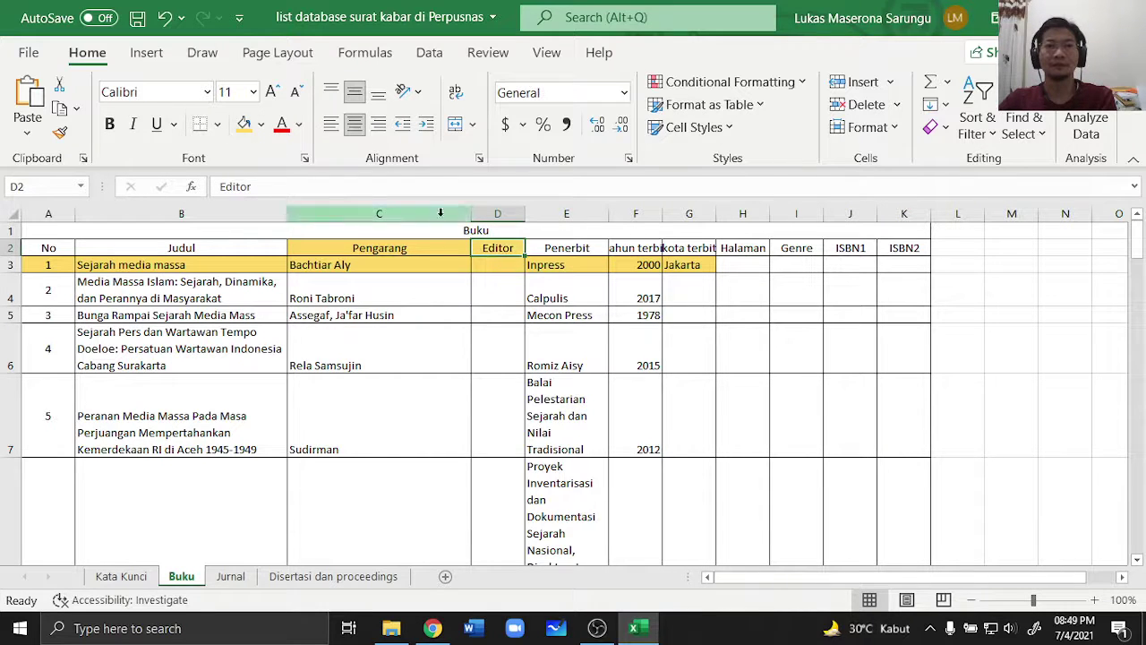
{"action": "left_click", "coordinate": [548, 250]}
{"action": "left_click", "coordinate": [243, 123]}
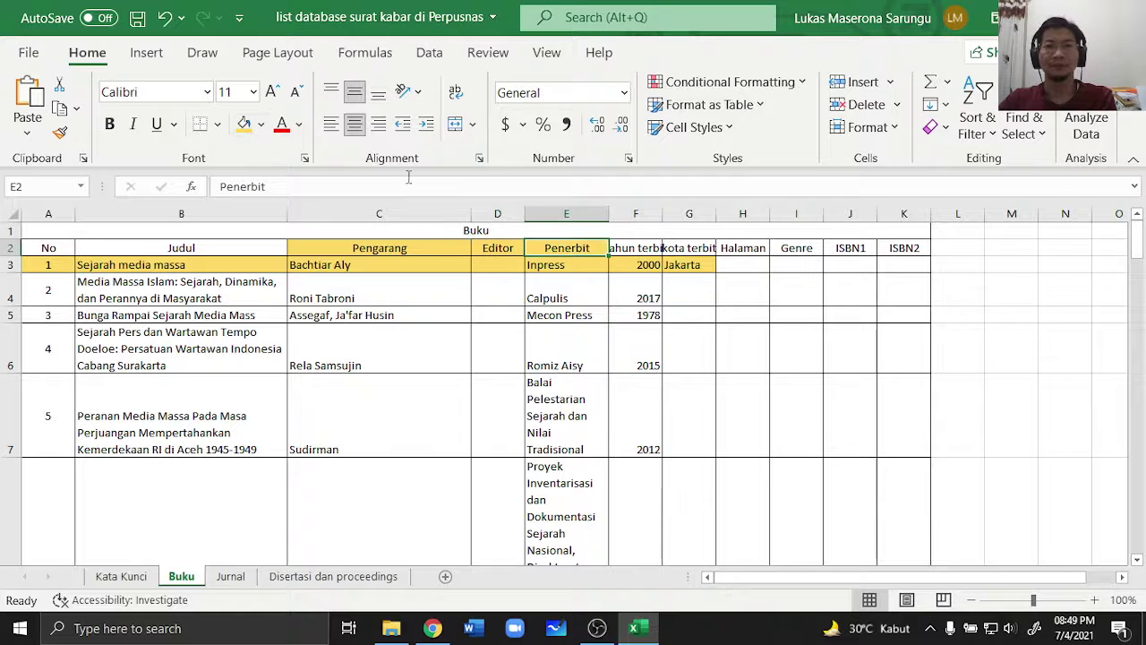
Step: Apply the same light gold fill to the header cells tahun terbit and kota terbit in row 2
{"action": "left_click", "coordinate": [654, 248]}
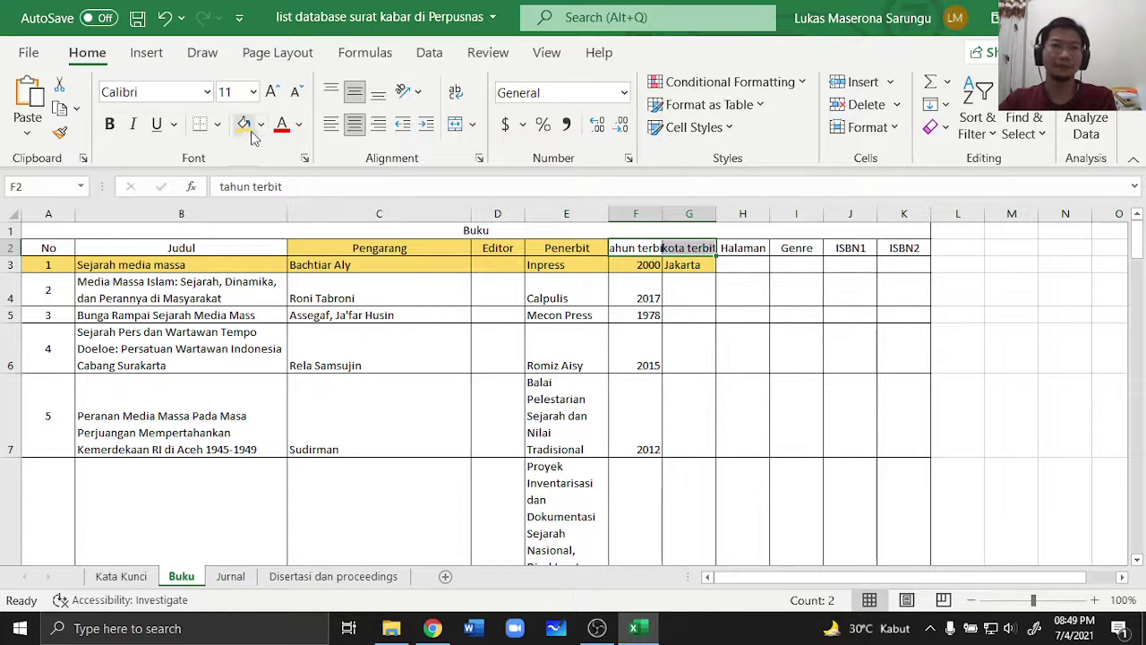
Step: Compare the "Sejarah media massa" entry in OneSearch with the empty kota terbit and Halaman cells on the Buku sheet
{"action": "left_click", "coordinate": [434, 630]}
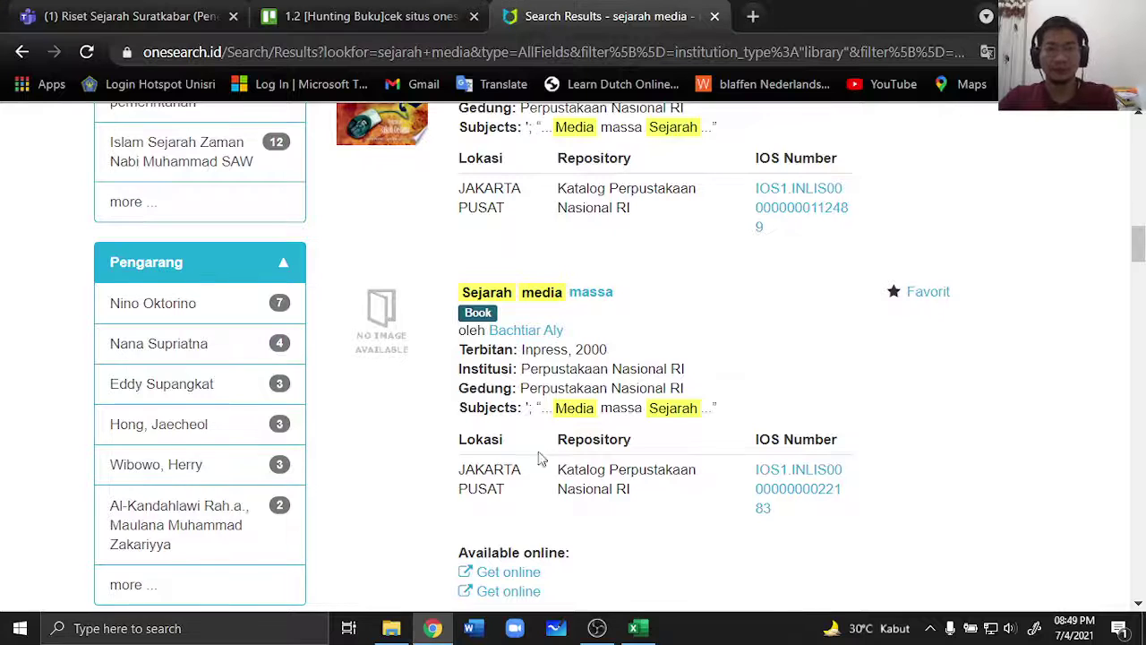
{"action": "left_click", "coordinate": [636, 628]}
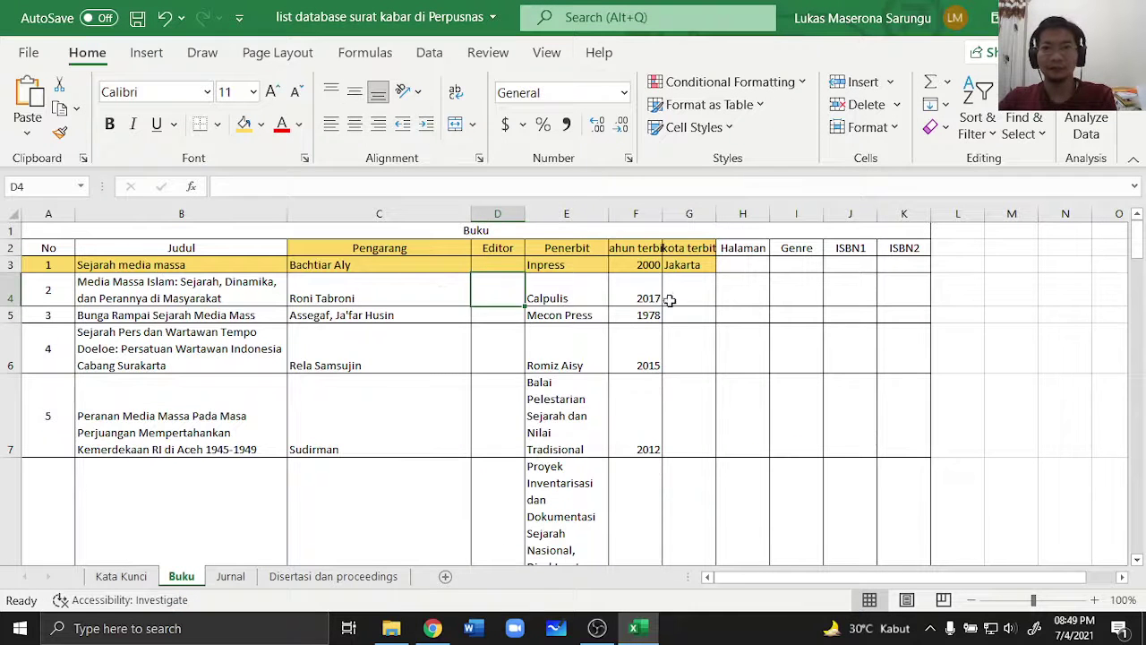
{"action": "left_click_drag", "start_coordinate": [704, 285], "coordinate": [709, 448]}
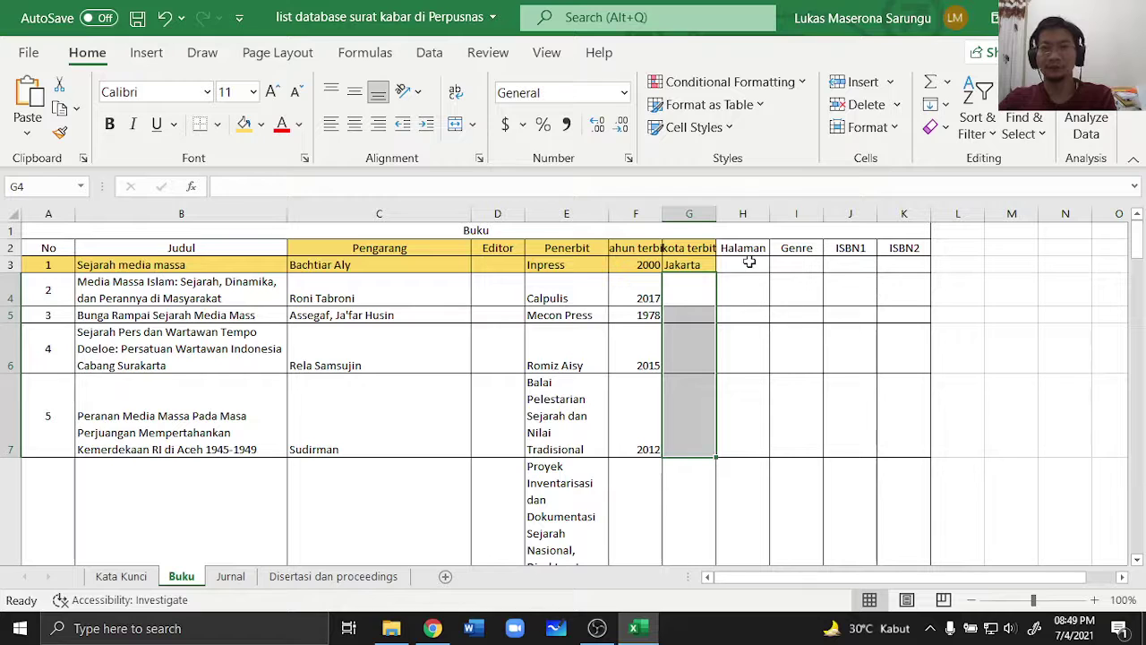
{"action": "left_click_drag", "start_coordinate": [744, 263], "coordinate": [751, 508]}
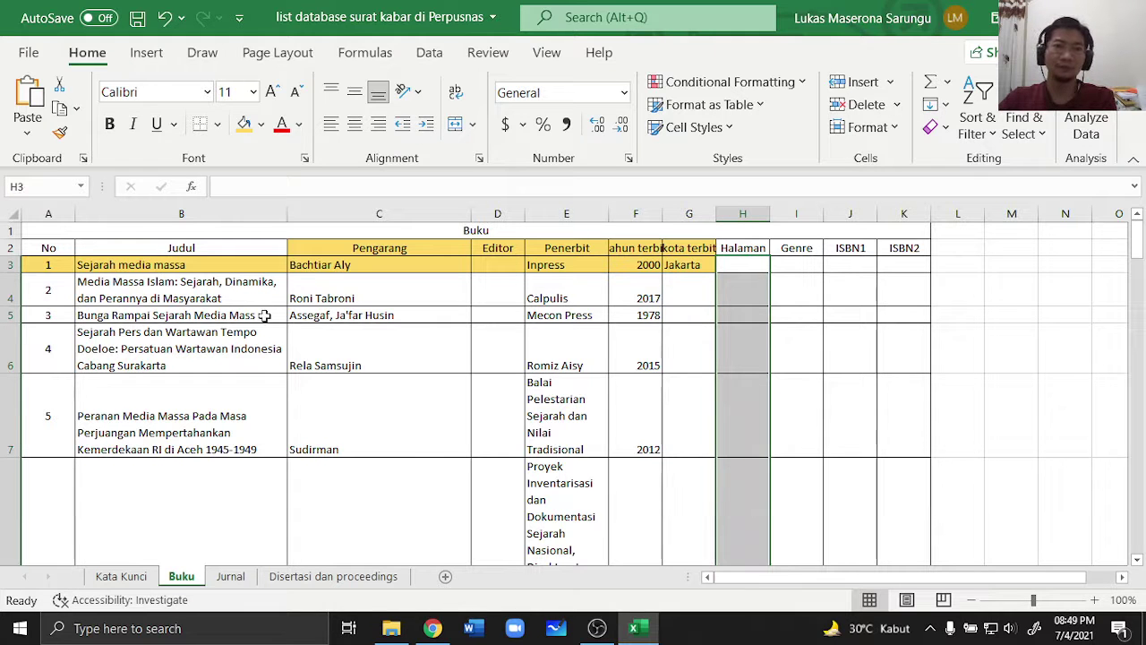
Step: Switch to the OneSearch results and examine the book entries from "Sejarah media massa" down to "Sejarah pers dan wartawan tempo doeloe"
{"action": "left_click", "coordinate": [432, 627]}
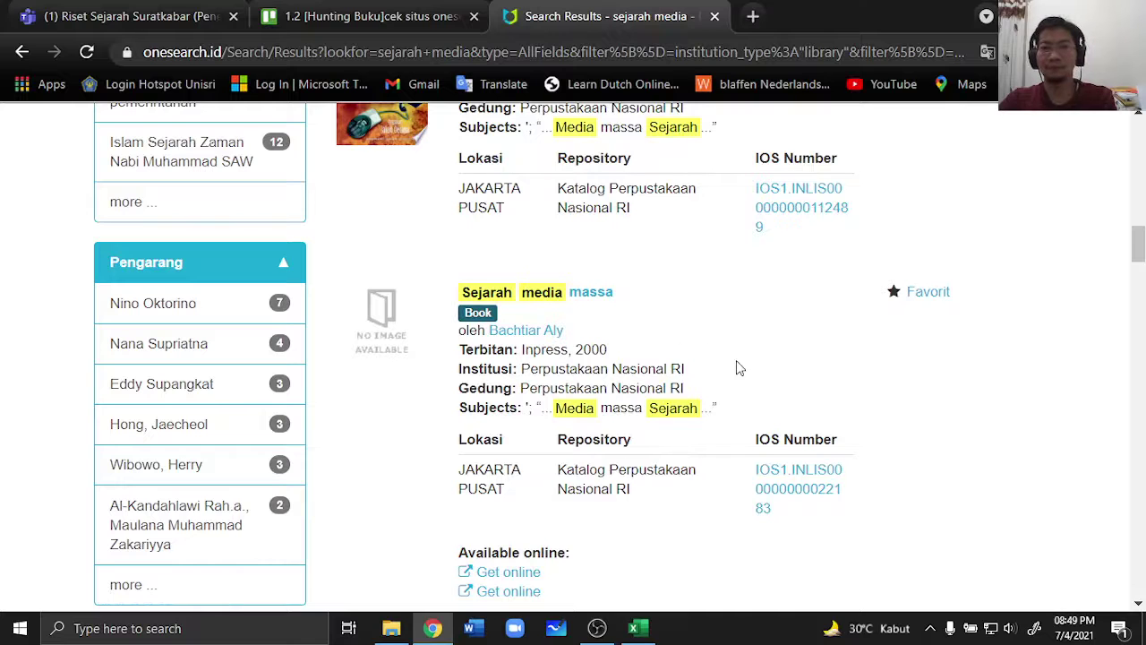
{"action": "scroll", "coordinate": [587, 385], "scroll_direction": "down", "scroll_amount": 2}
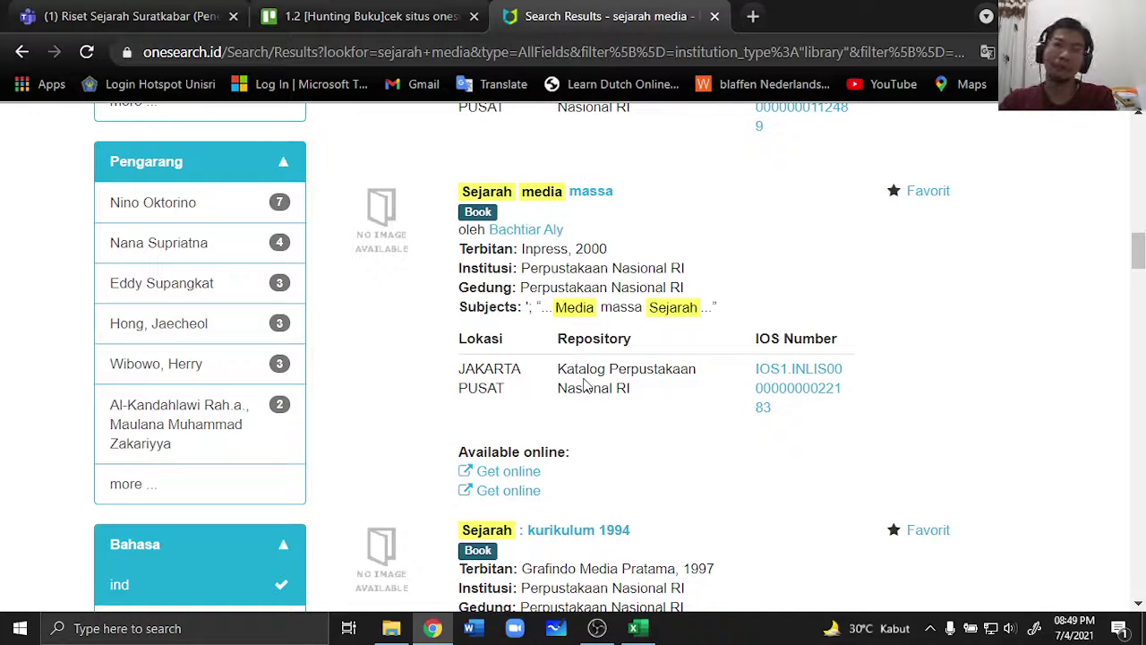
{"action": "scroll", "coordinate": [586, 385], "scroll_direction": "down", "scroll_amount": 4}
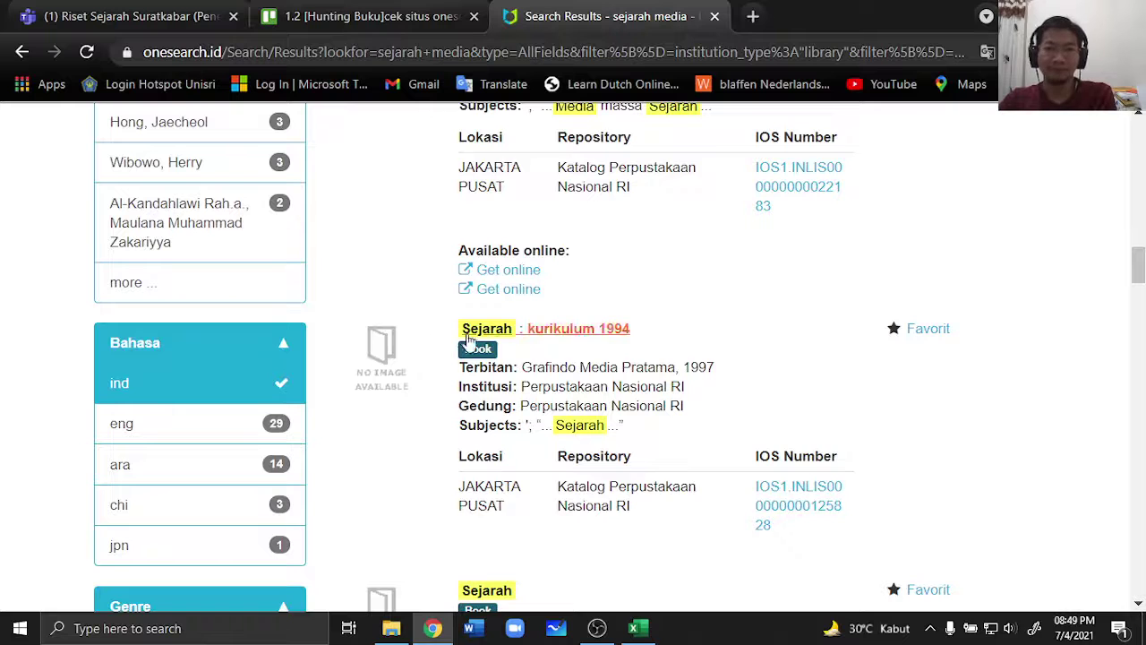
{"action": "scroll", "coordinate": [637, 330], "scroll_direction": "down", "scroll_amount": 3}
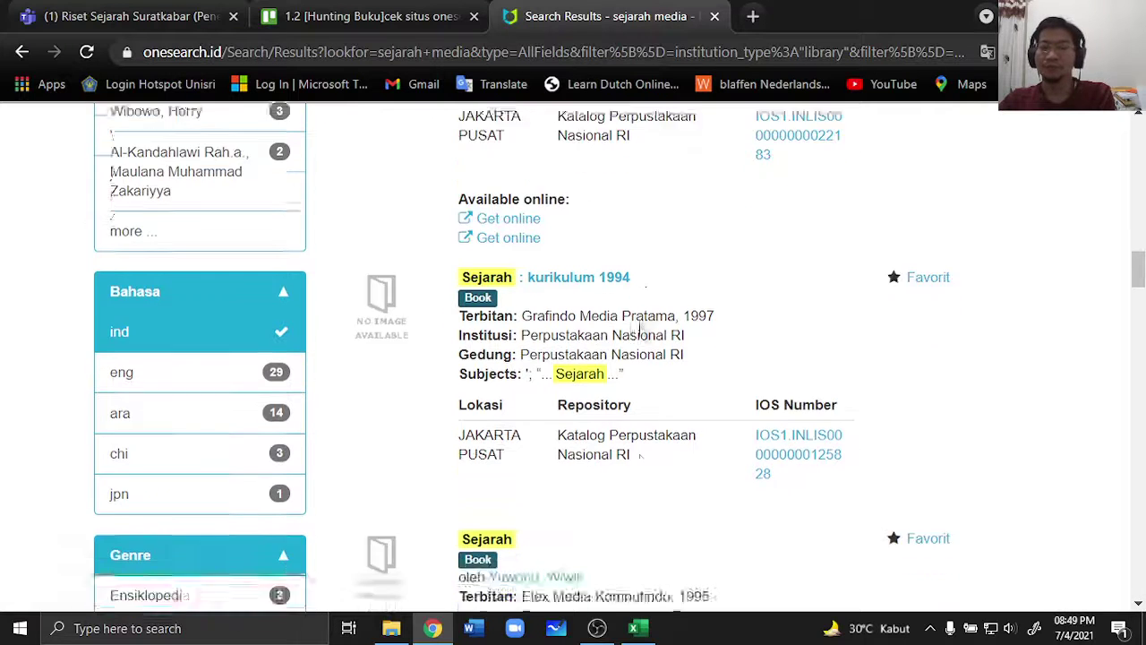
{"action": "scroll", "coordinate": [524, 397], "scroll_direction": "down", "scroll_amount": 3}
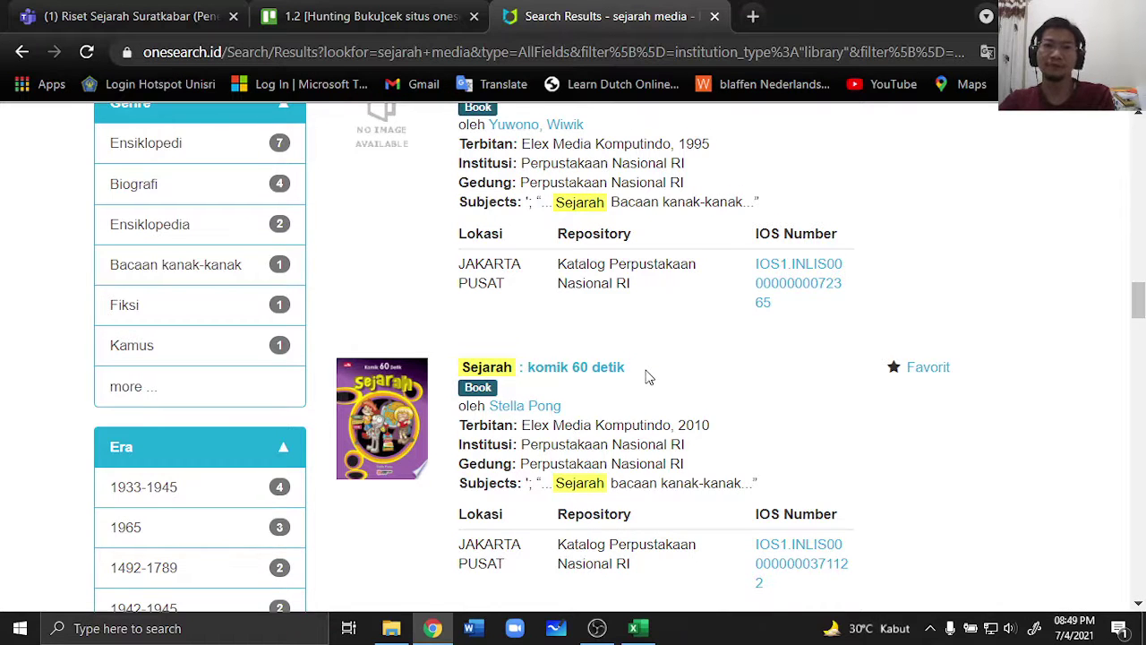
{"action": "scroll", "coordinate": [649, 376], "scroll_direction": "down", "scroll_amount": 4}
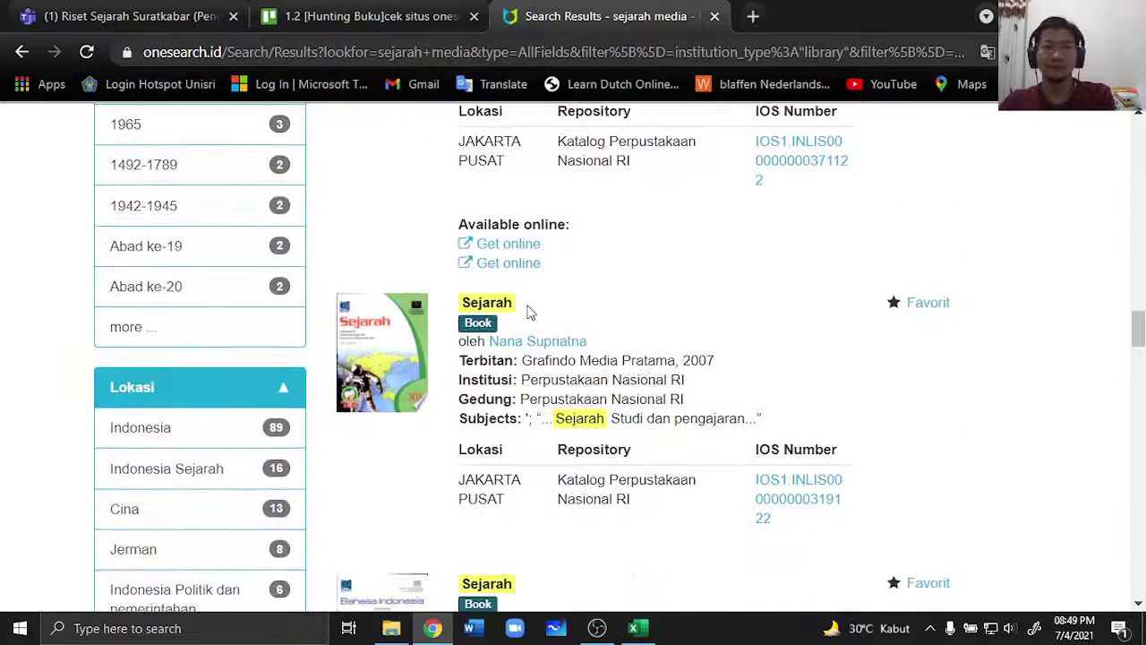
{"action": "scroll", "coordinate": [527, 312], "scroll_direction": "down", "scroll_amount": 2}
{"action": "scroll", "coordinate": [524, 398], "scroll_direction": "down", "scroll_amount": 3}
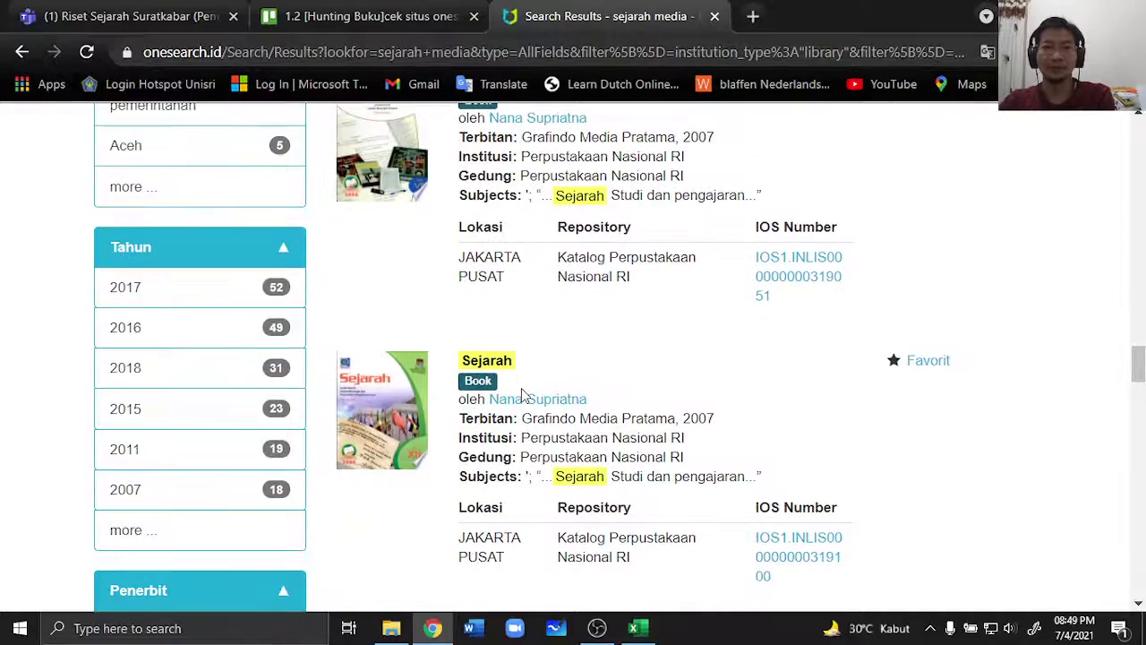
{"action": "scroll", "coordinate": [529, 374], "scroll_direction": "down", "scroll_amount": 3}
{"action": "scroll", "coordinate": [529, 373], "scroll_direction": "down", "scroll_amount": 4}
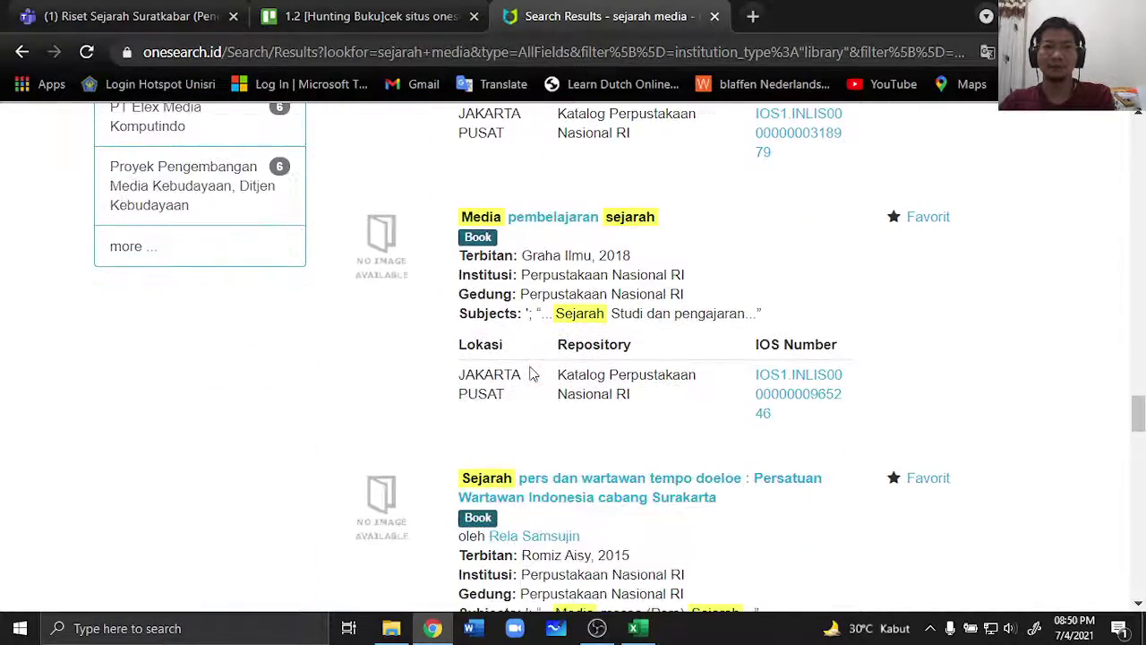
{"action": "scroll", "coordinate": [595, 226], "scroll_direction": "down", "scroll_amount": 1}
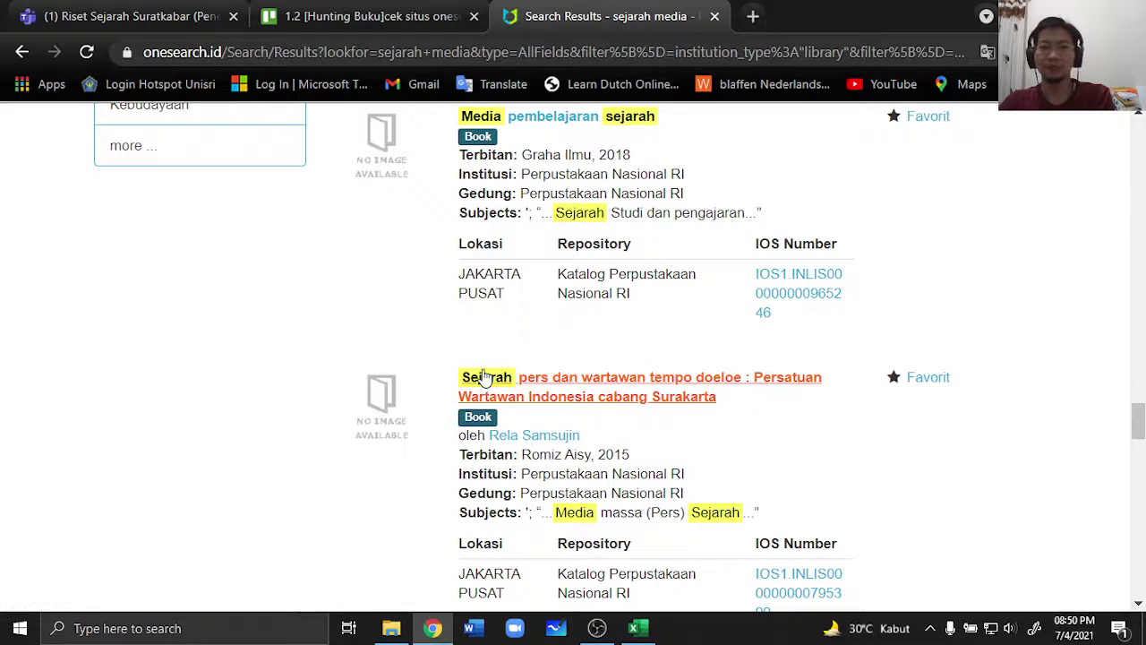
Step: Switch to the Excel workbook and highlight all of row 6, "Sejarah Pers dan Wartawan Tempo Doeloe", with the light gold fill
{"action": "left_click", "coordinate": [637, 628]}
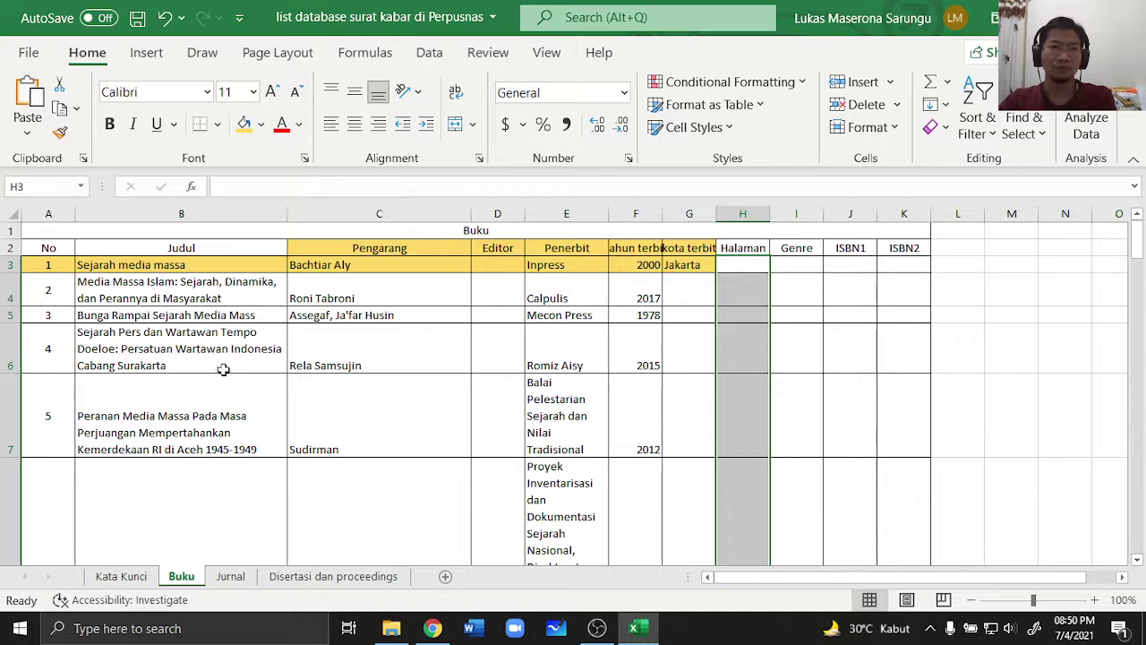
{"action": "left_click", "coordinate": [182, 351]}
{"action": "left_click", "coordinate": [11, 348]}
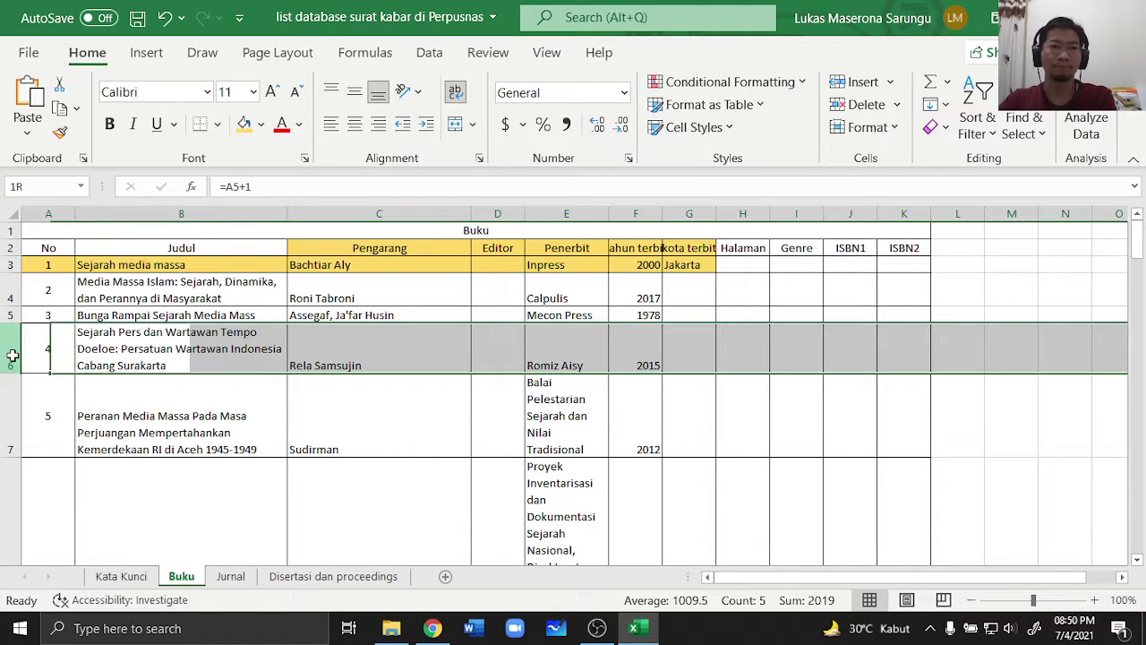
{"action": "left_click", "coordinate": [243, 124]}
{"action": "left_click", "coordinate": [505, 473]}
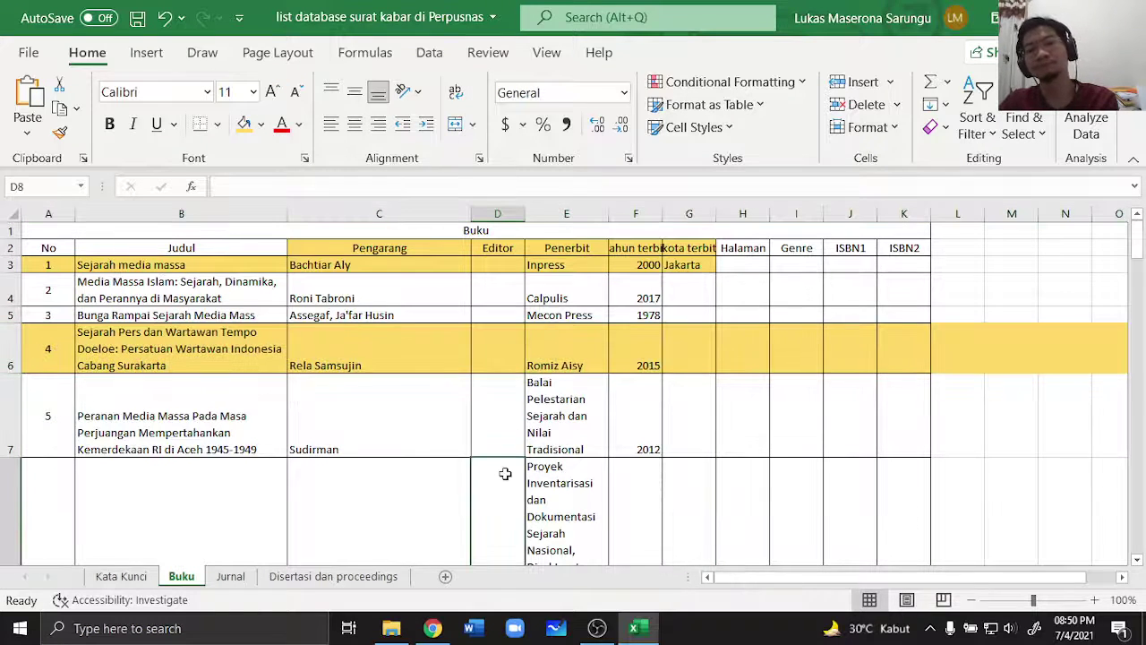
Step: Review the ten Indonesian keyword combinations in cells A3 to F12 of the Kata Kunci sheet alongside the OneSearch results
{"action": "left_click", "coordinate": [258, 418]}
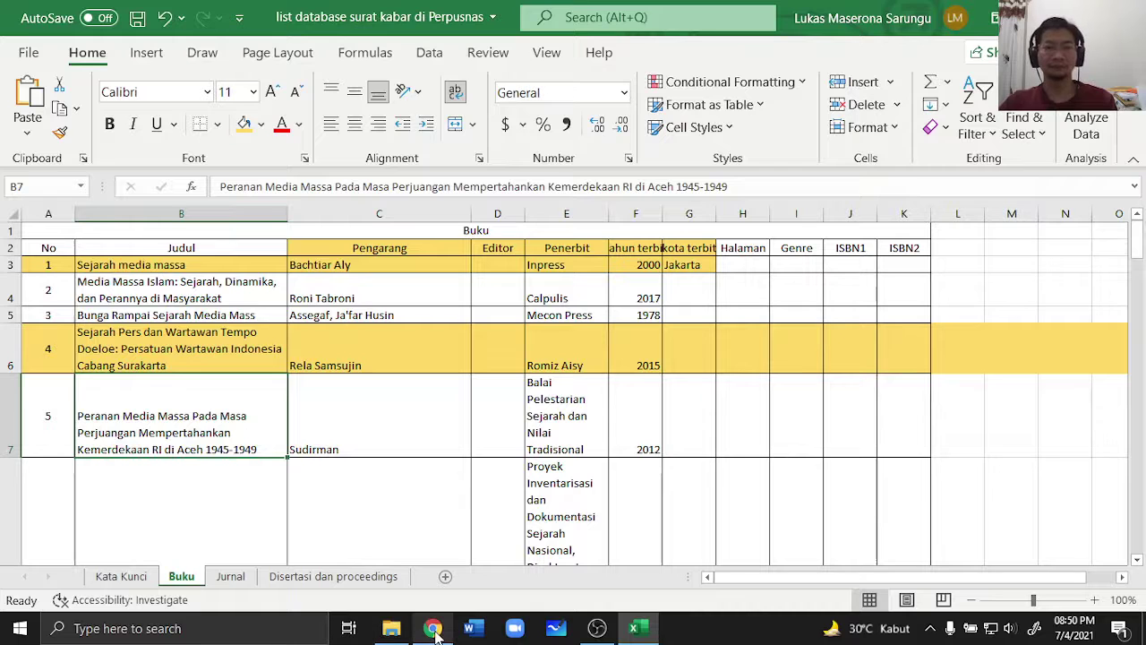
{"action": "mouse_move", "coordinate": [434, 632]}
{"action": "left_click", "coordinate": [125, 577]}
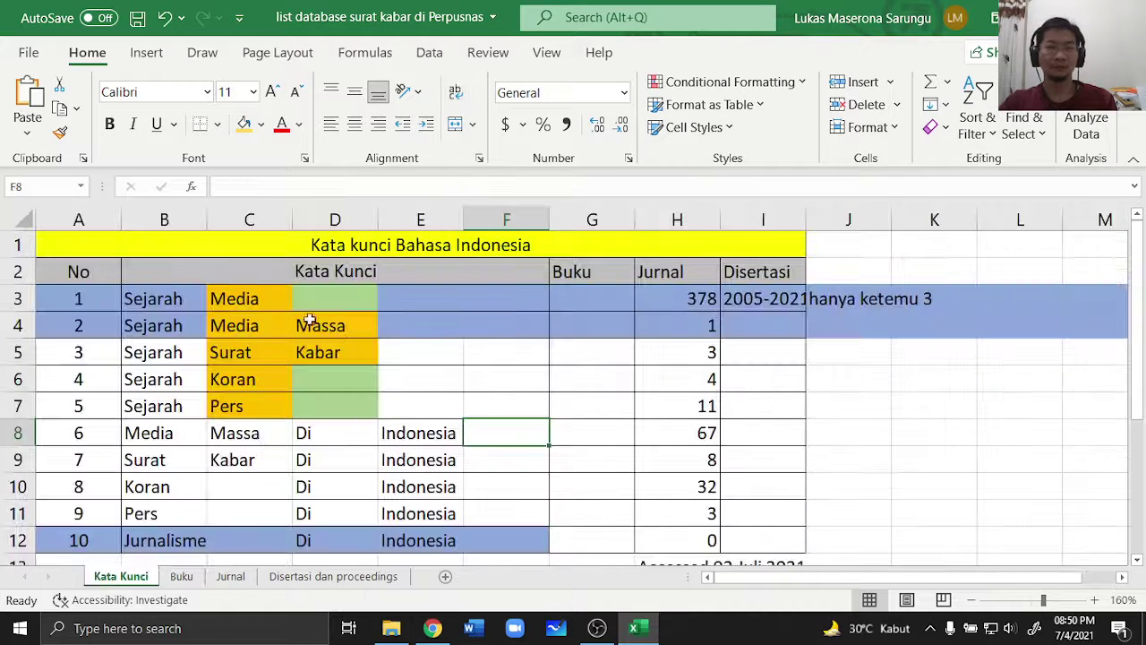
{"action": "left_click", "coordinate": [416, 343]}
{"action": "left_click_drag", "start_coordinate": [65, 298], "coordinate": [537, 550]}
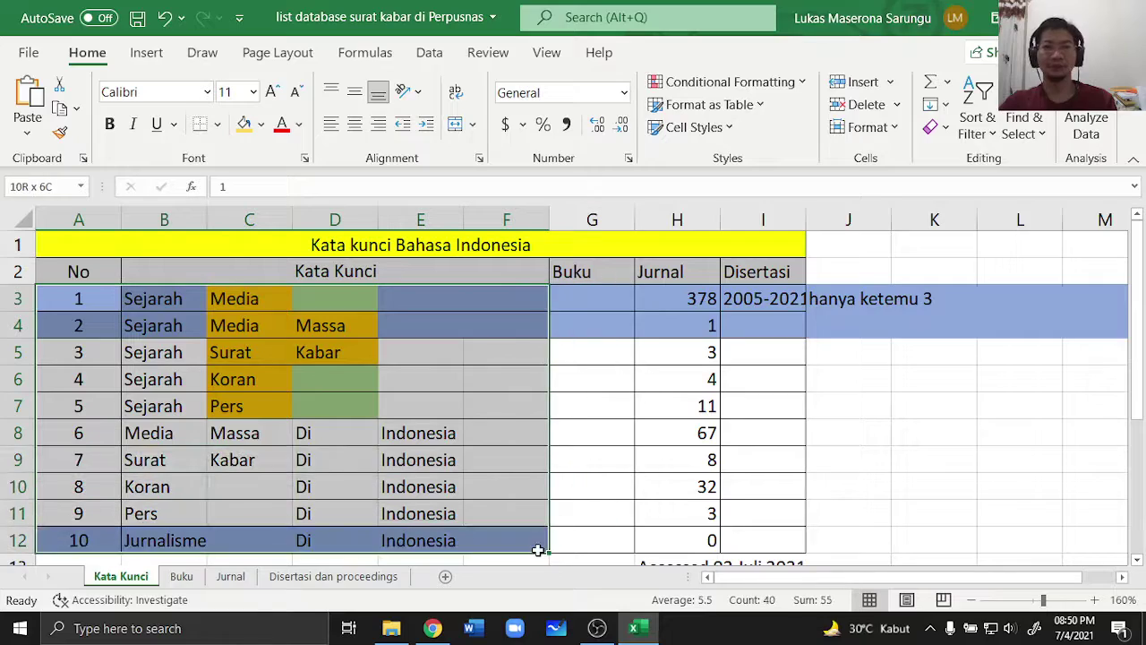
{"action": "left_click", "coordinate": [633, 628]}
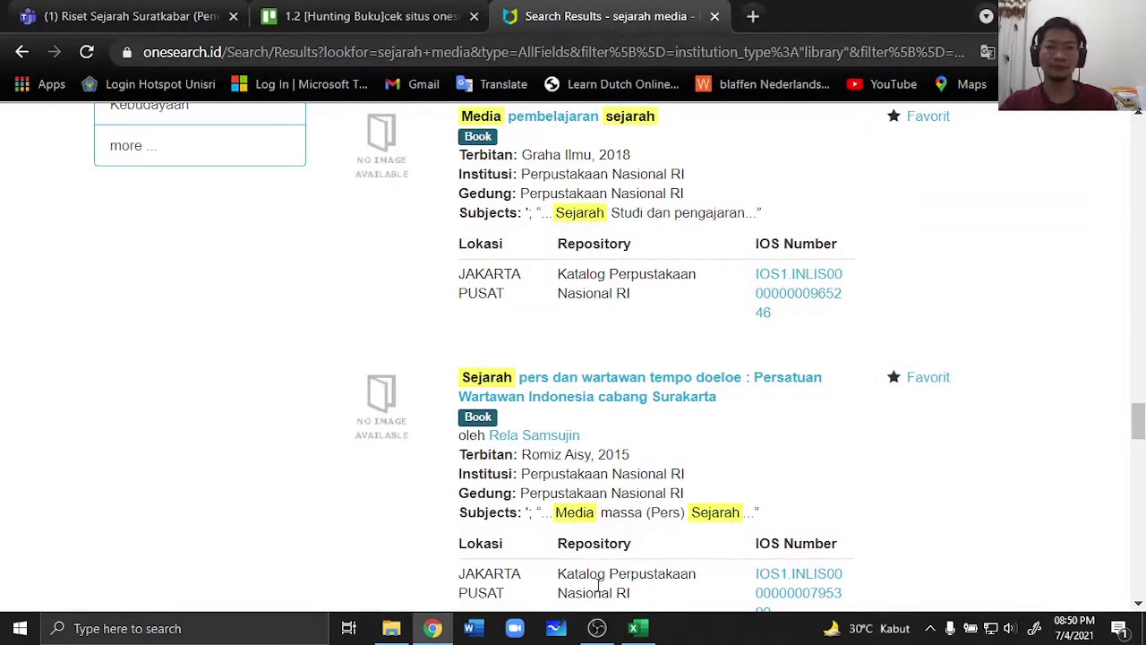
{"action": "left_click", "coordinate": [637, 627]}
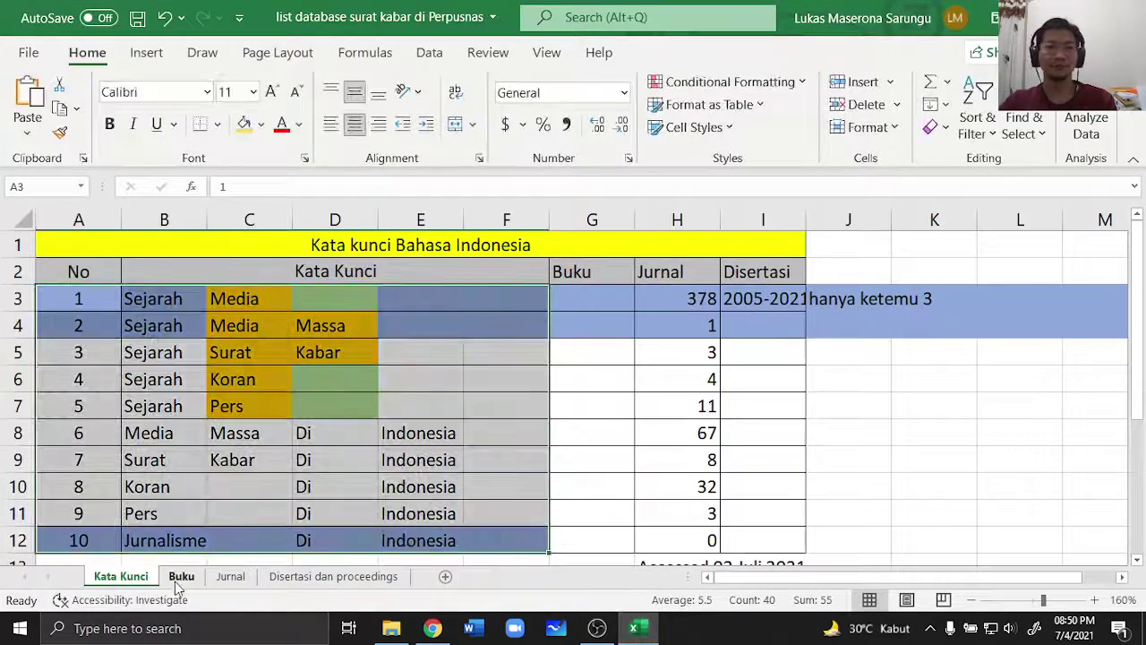
Step: Review the Buku sheet down to its last entry, "Pergerakan nasional dalam teks media di Minangkabau 1933-1936", and select cells A43 to K43
{"action": "left_click", "coordinate": [181, 576]}
{"action": "scroll", "coordinate": [247, 357], "scroll_direction": "down", "scroll_amount": 8}
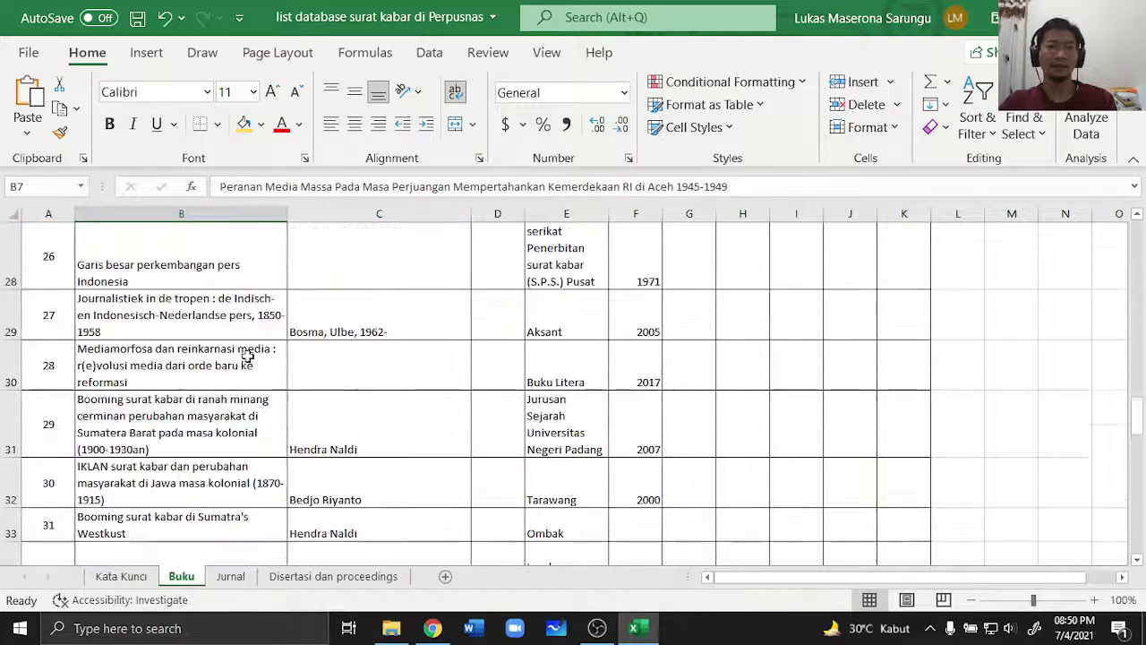
{"action": "scroll", "coordinate": [247, 356], "scroll_direction": "down", "scroll_amount": 5}
{"action": "scroll", "coordinate": [247, 356], "scroll_direction": "up", "scroll_amount": 1}
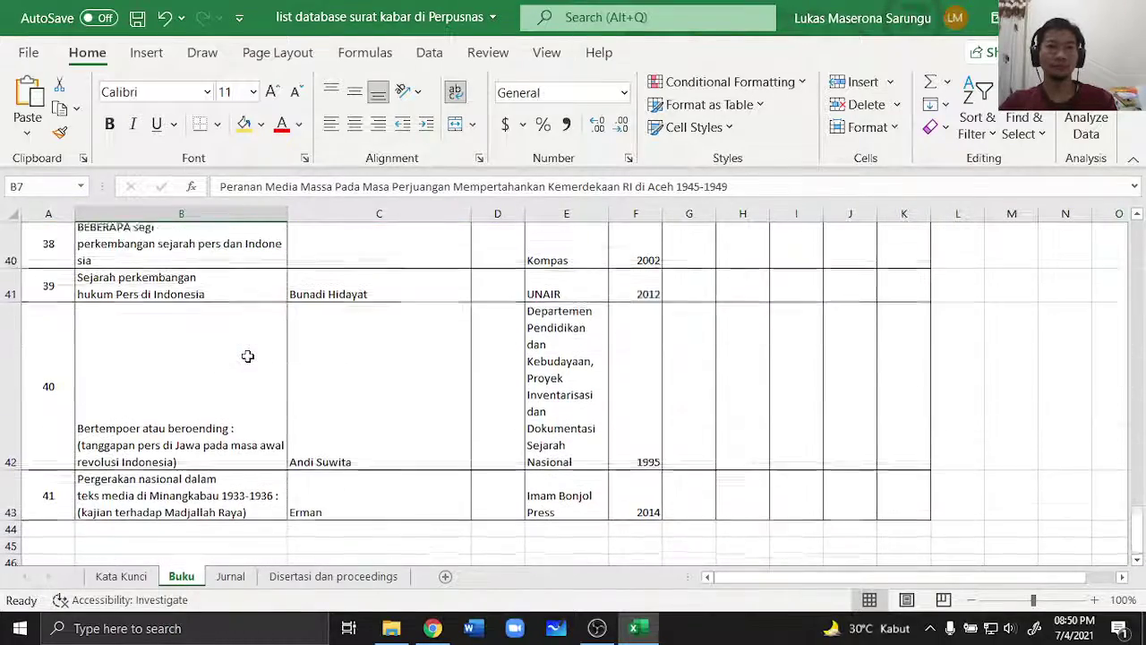
{"action": "left_click", "coordinate": [11, 499]}
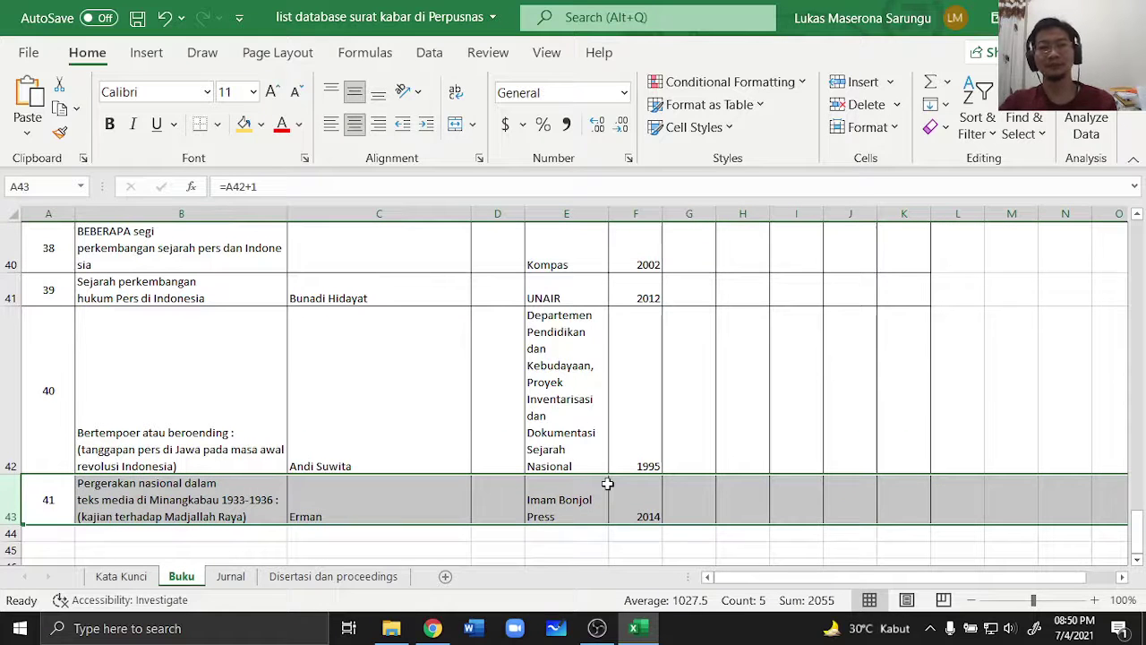
{"action": "scroll", "coordinate": [607, 484], "scroll_direction": "up", "scroll_amount": 2}
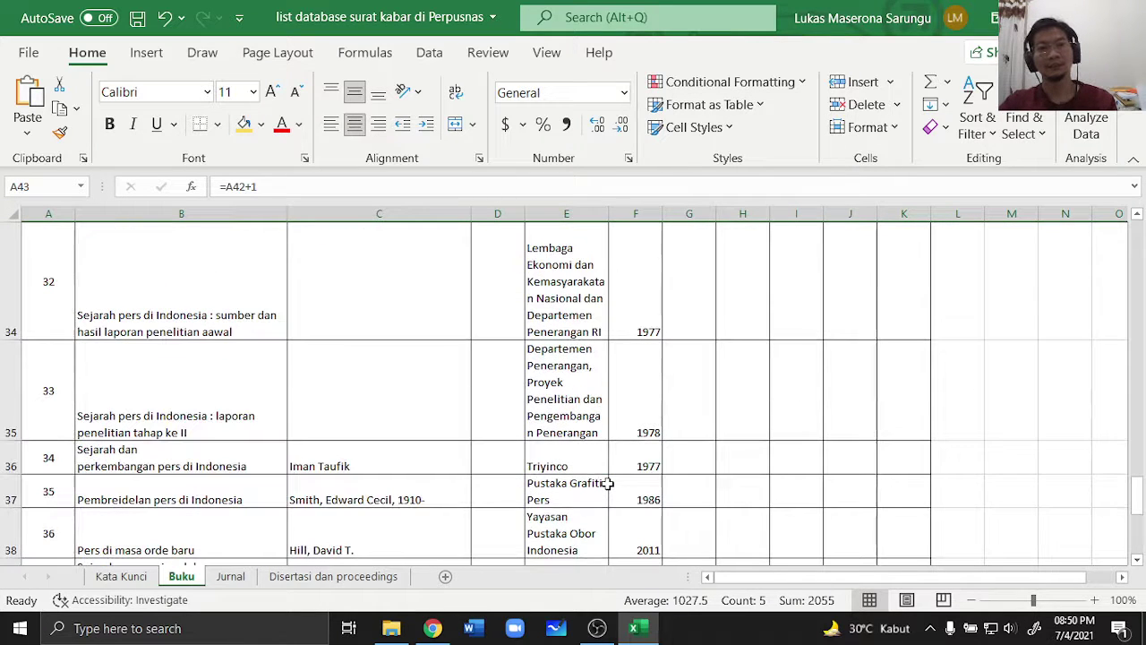
{"action": "scroll", "coordinate": [340, 516], "scroll_direction": "down", "scroll_amount": 3}
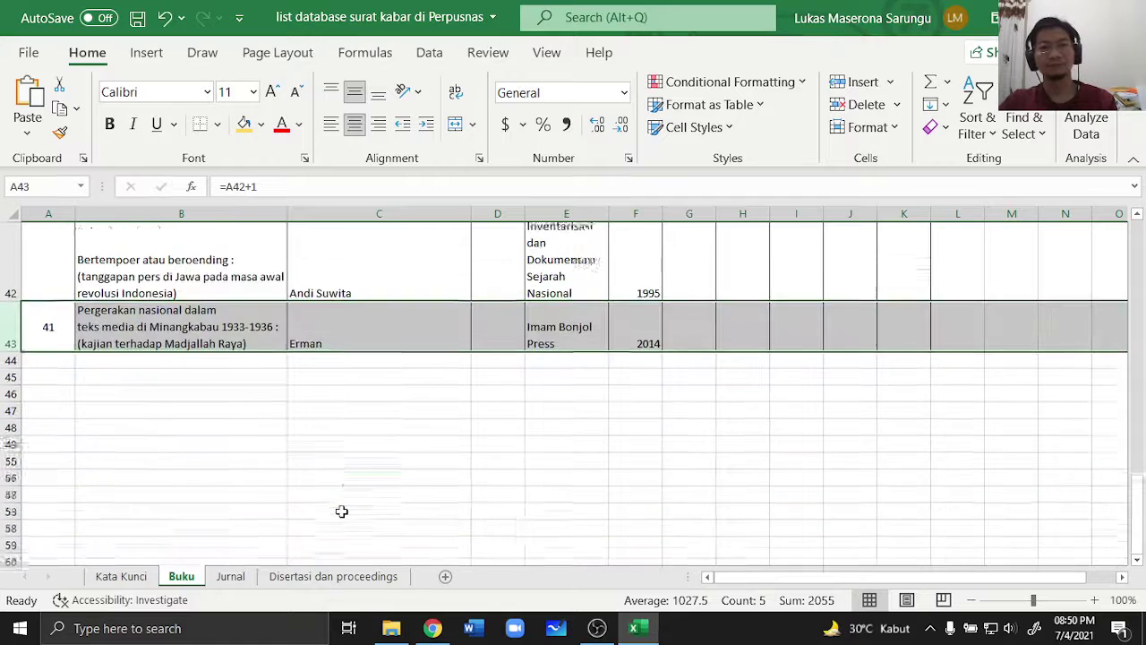
{"action": "scroll", "coordinate": [350, 511], "scroll_direction": "up", "scroll_amount": 1}
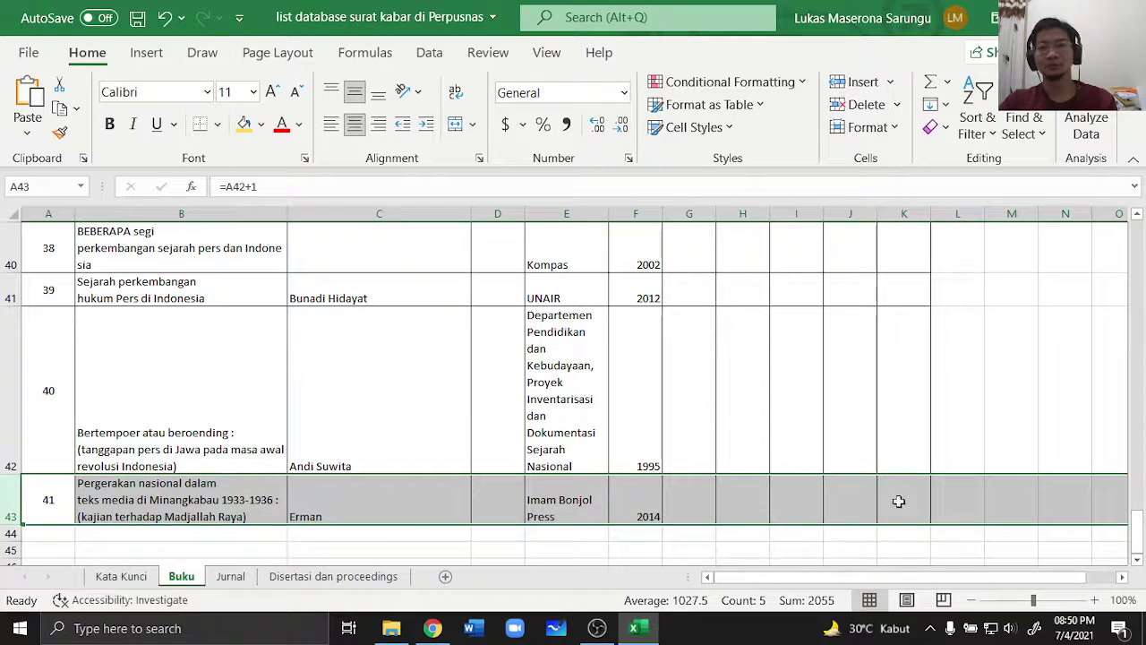
{"action": "left_click_drag", "start_coordinate": [898, 498], "coordinate": [3, 508]}
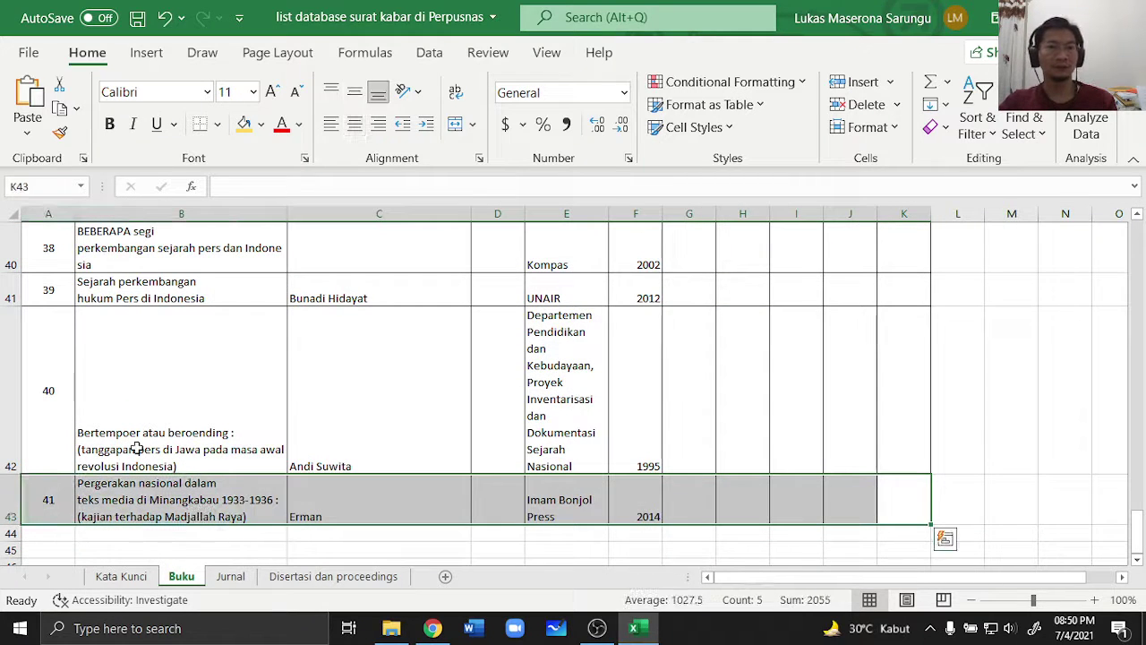
{"action": "left_click", "coordinate": [226, 546]}
{"action": "left_click_drag", "start_coordinate": [51, 491], "coordinate": [896, 492]}
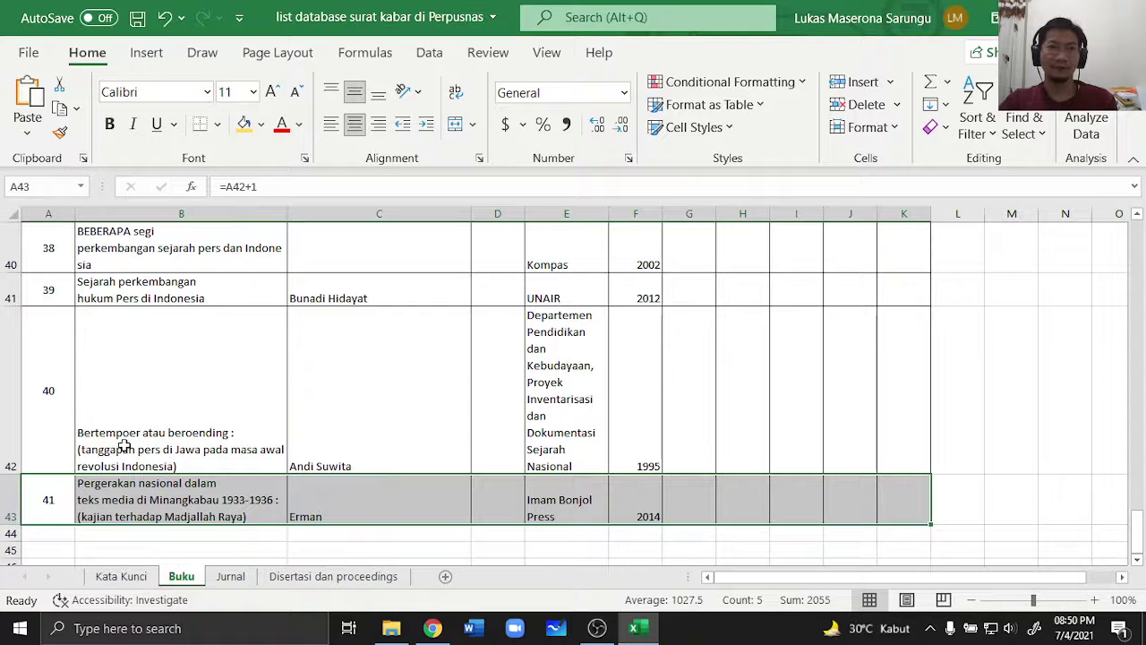
Step: Return to the start of the Buku list and select the table from its title row downward across columns A to K
{"action": "scroll", "coordinate": [123, 445], "scroll_direction": "up", "scroll_amount": 13}
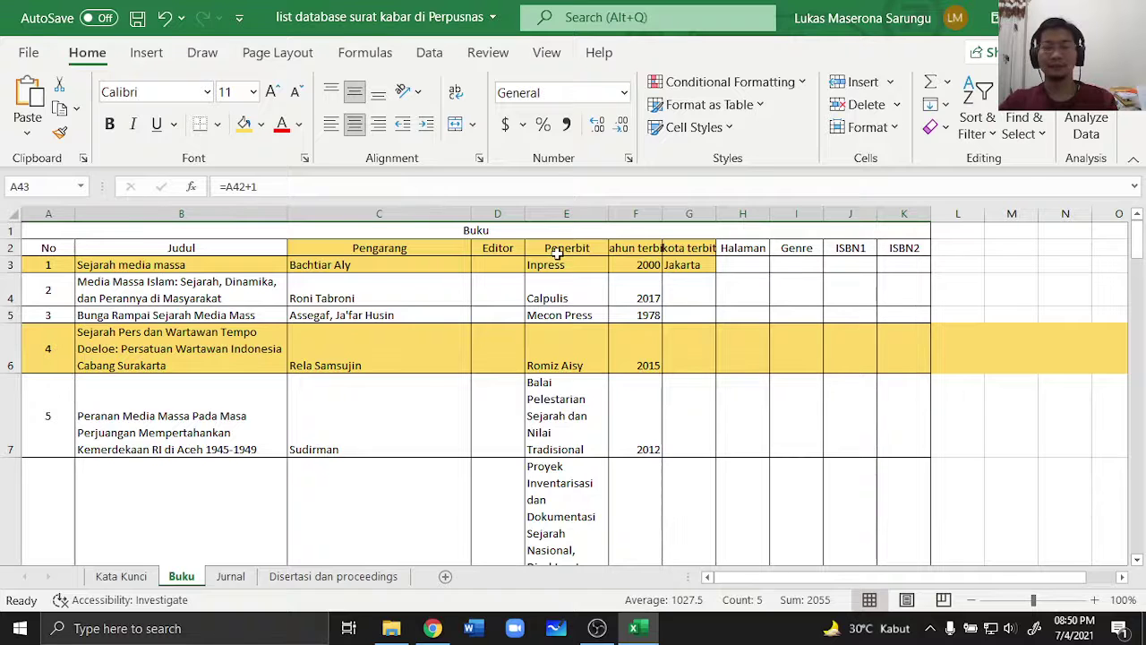
{"action": "left_click", "coordinate": [337, 234]}
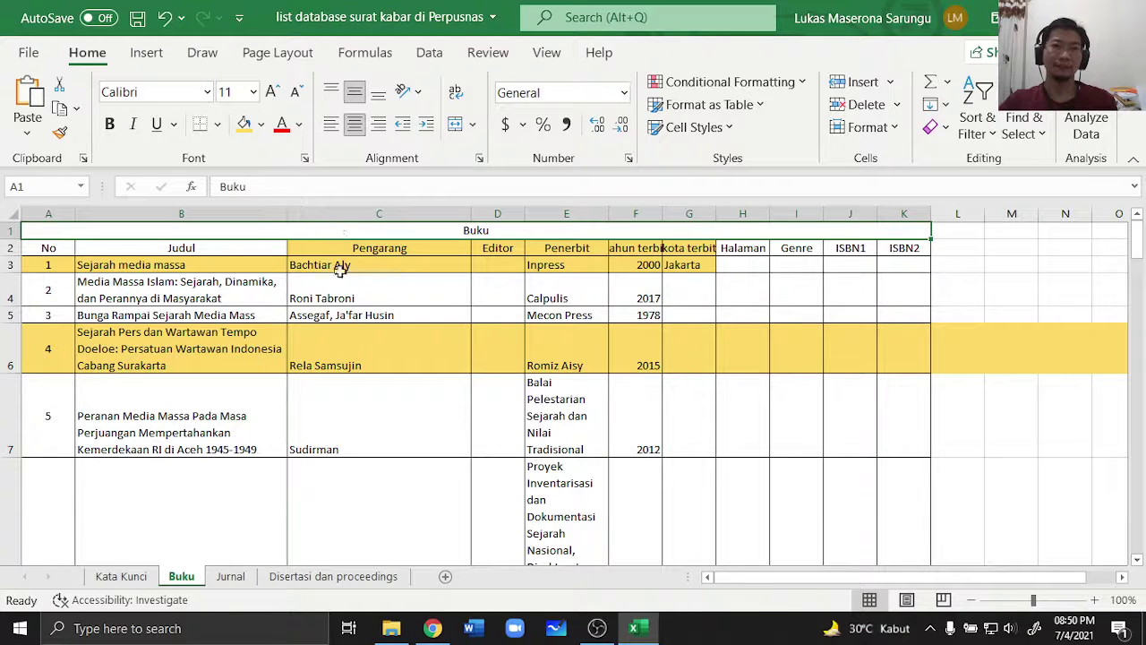
{"action": "left_click_drag", "start_coordinate": [340, 268], "coordinate": [370, 468]}
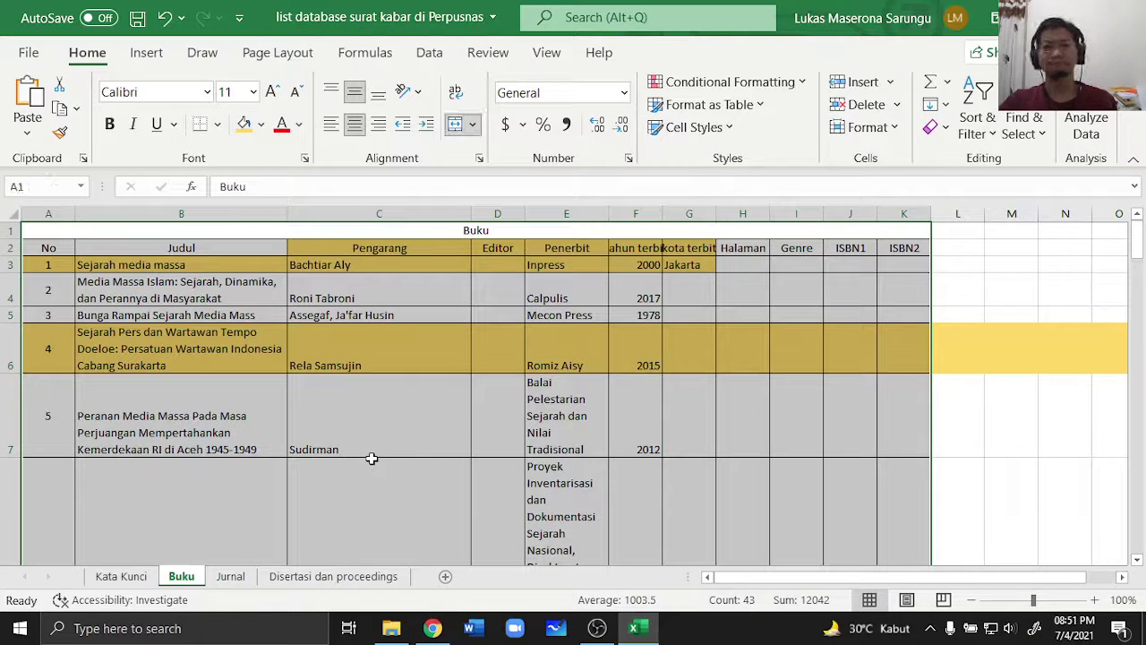
Step: Switch to Trello in the browser and close the 1.2 [Hunting Buku] card to show the Sejarah Surat Kabar board
{"action": "left_click", "coordinate": [433, 627]}
{"action": "left_click", "coordinate": [366, 12]}
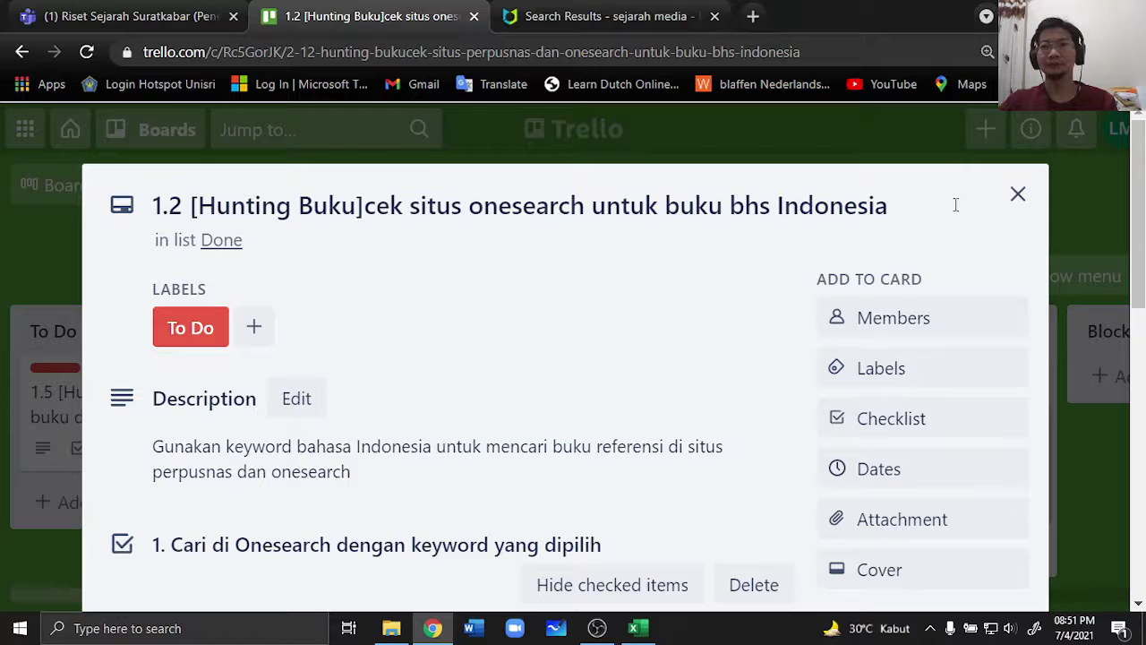
{"action": "left_click", "coordinate": [1014, 195]}
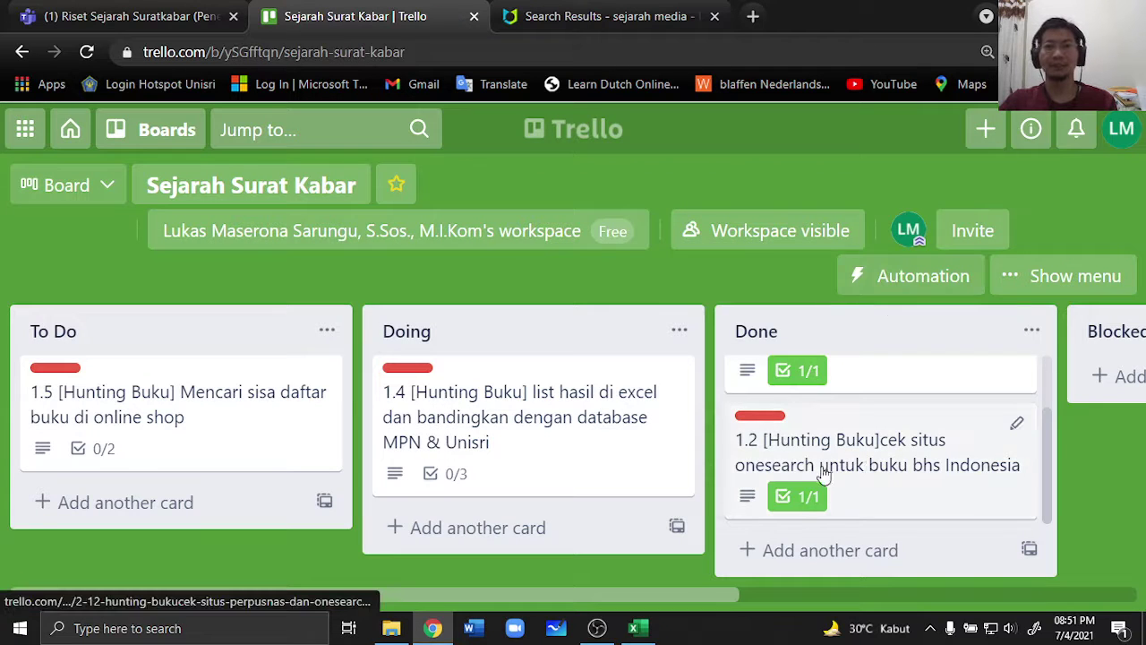
Step: View the 1.4 [Hunting Buku] card in Doing, and highlight the task wording in the title of the 1.2 card in Done
{"action": "left_click", "coordinate": [594, 430]}
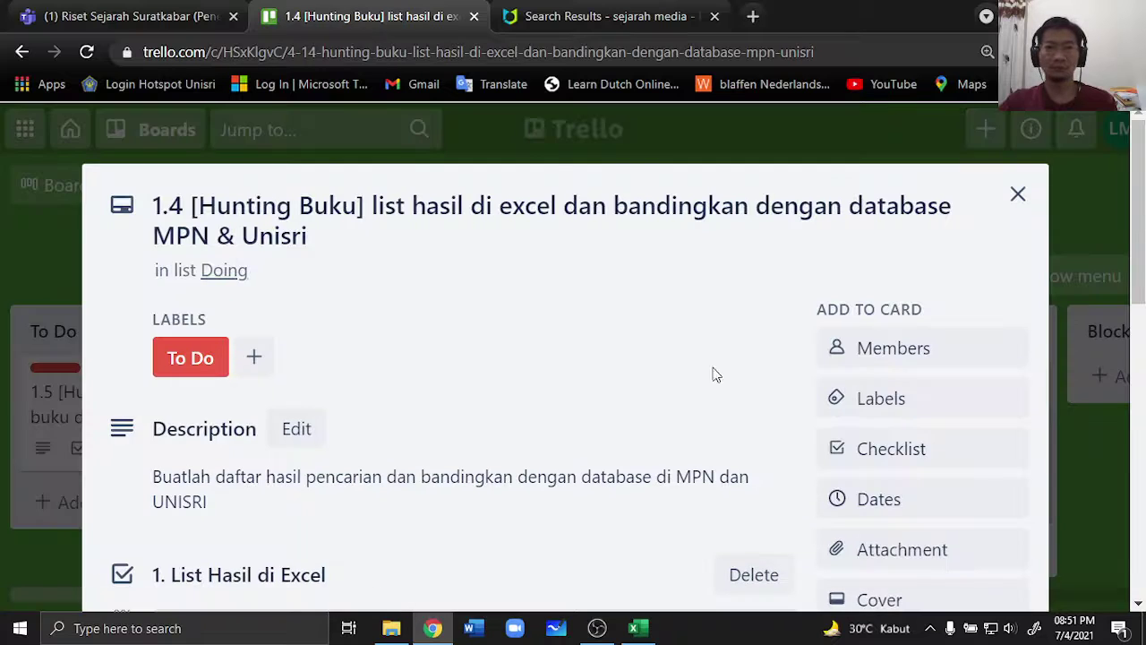
{"action": "left_click", "coordinate": [1017, 194]}
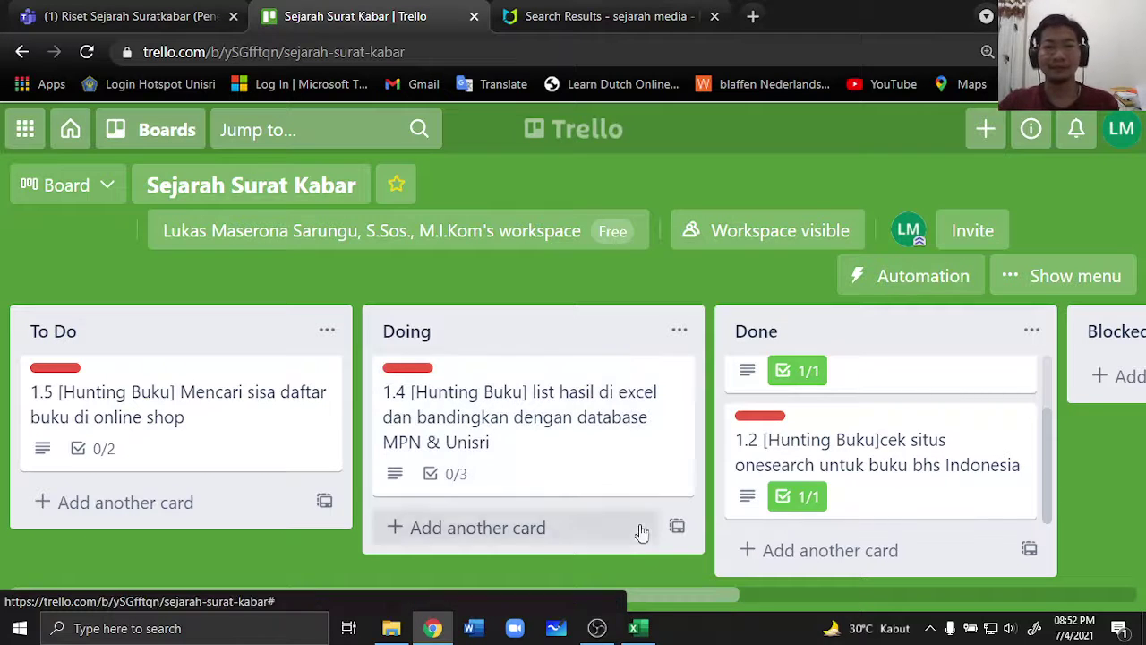
{"action": "left_click", "coordinate": [906, 454]}
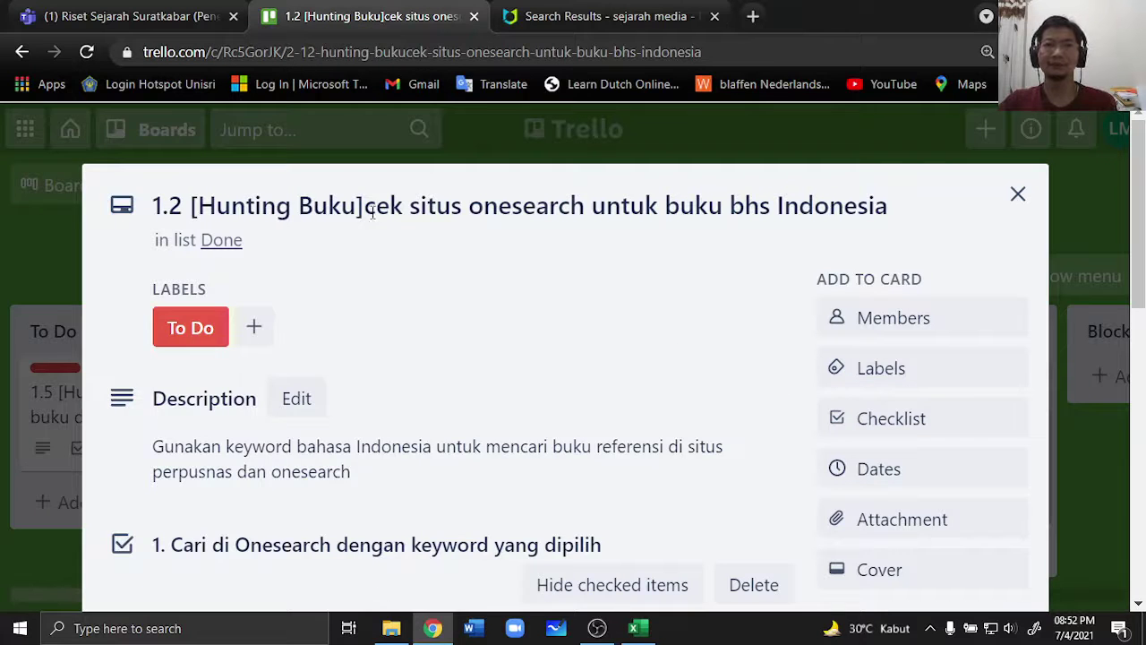
{"action": "left_click_drag", "start_coordinate": [363, 208], "coordinate": [992, 235]}
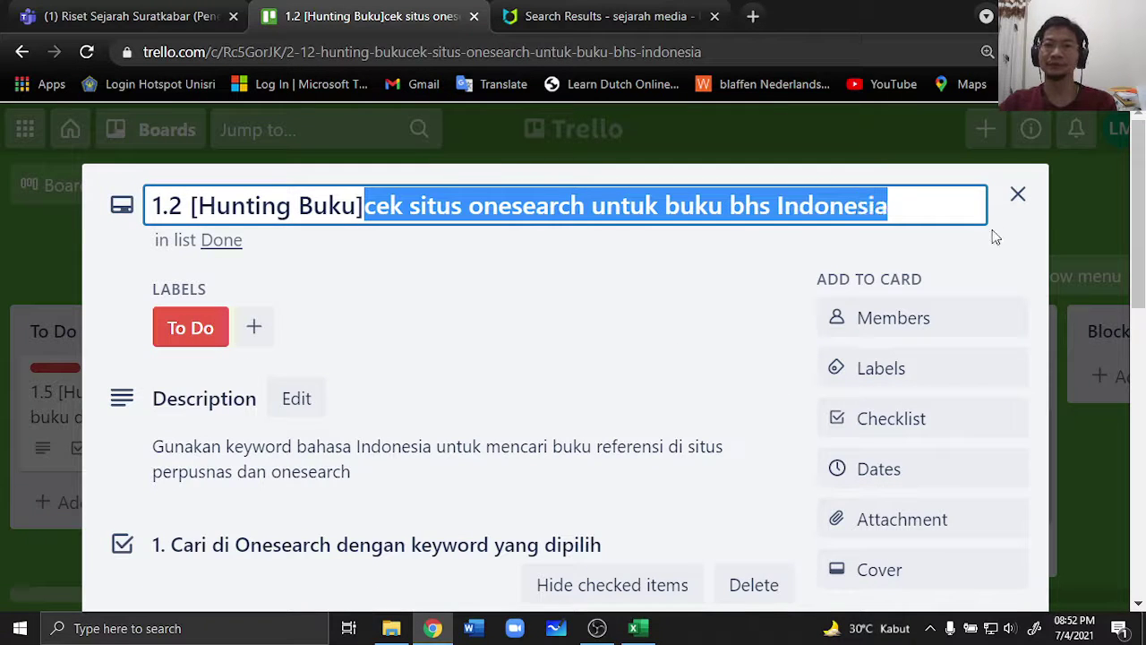
{"action": "left_click", "coordinate": [1017, 197]}
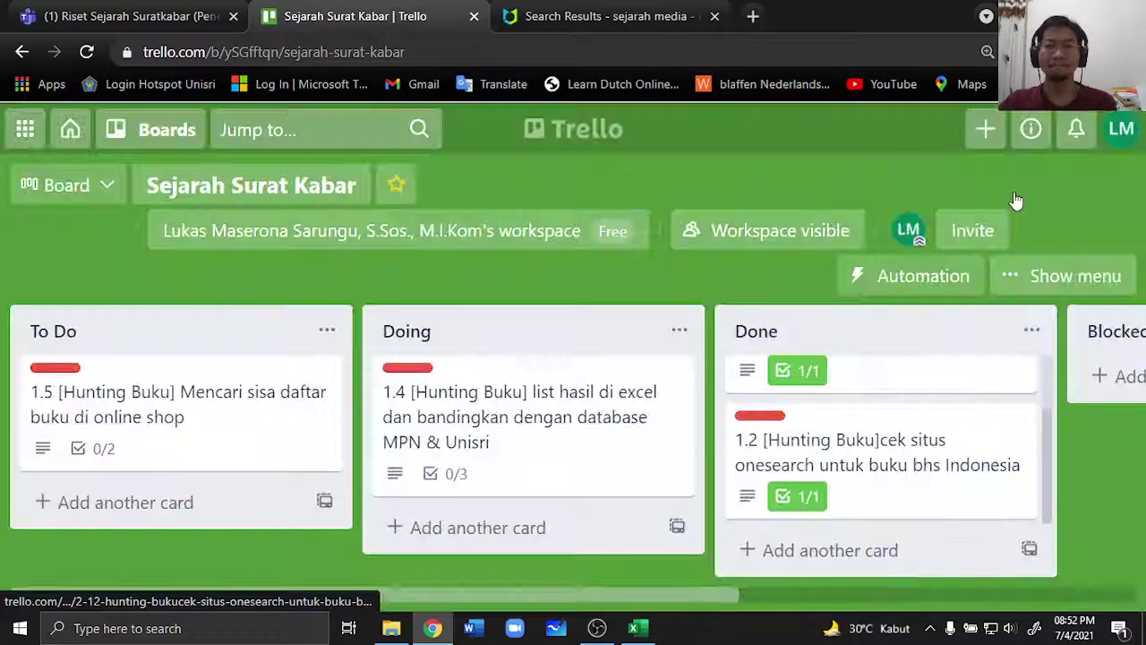
Step: Open the 1.4 [Hunting Buku] card, highlight "list hasil di excel dan bandingkan dengan database MPN & Unisri" in its title, and close it
{"action": "left_click", "coordinate": [569, 418]}
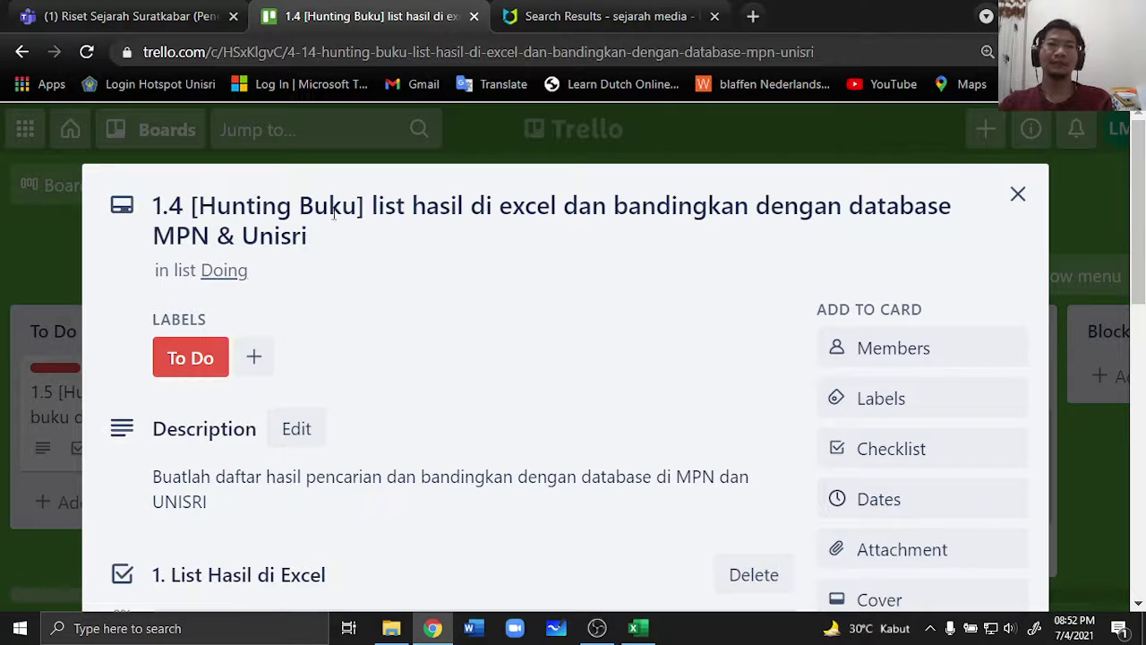
{"action": "left_click", "coordinate": [150, 207]}
{"action": "left_click_drag", "start_coordinate": [151, 206], "coordinate": [967, 239]}
{"action": "left_click", "coordinate": [365, 208]}
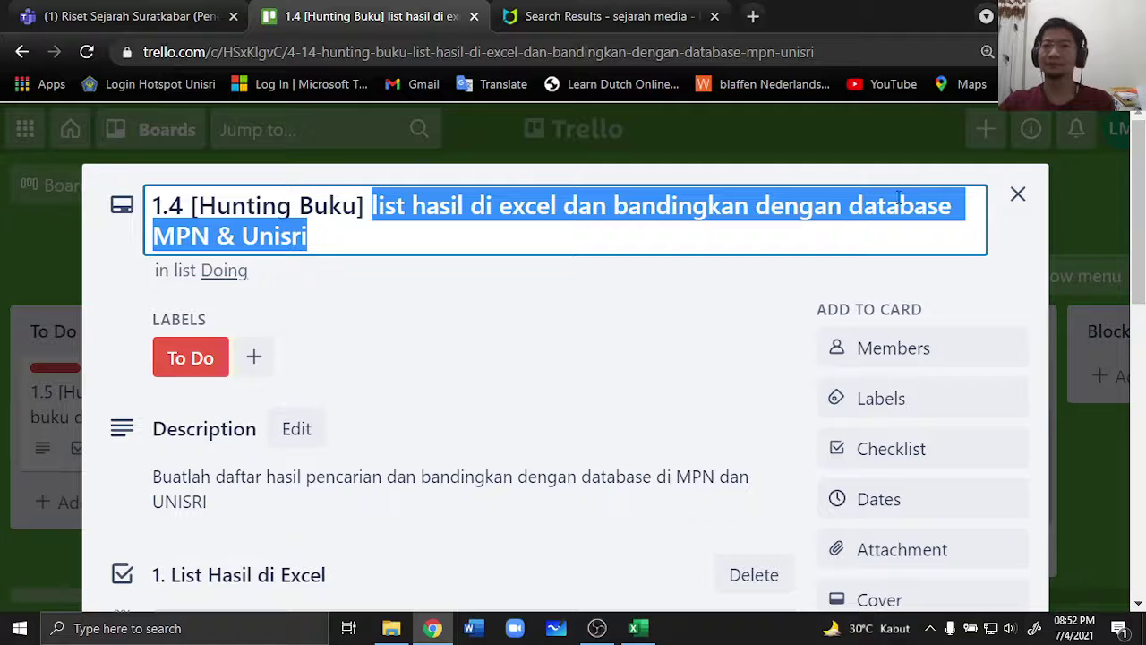
{"action": "left_click", "coordinate": [1017, 193]}
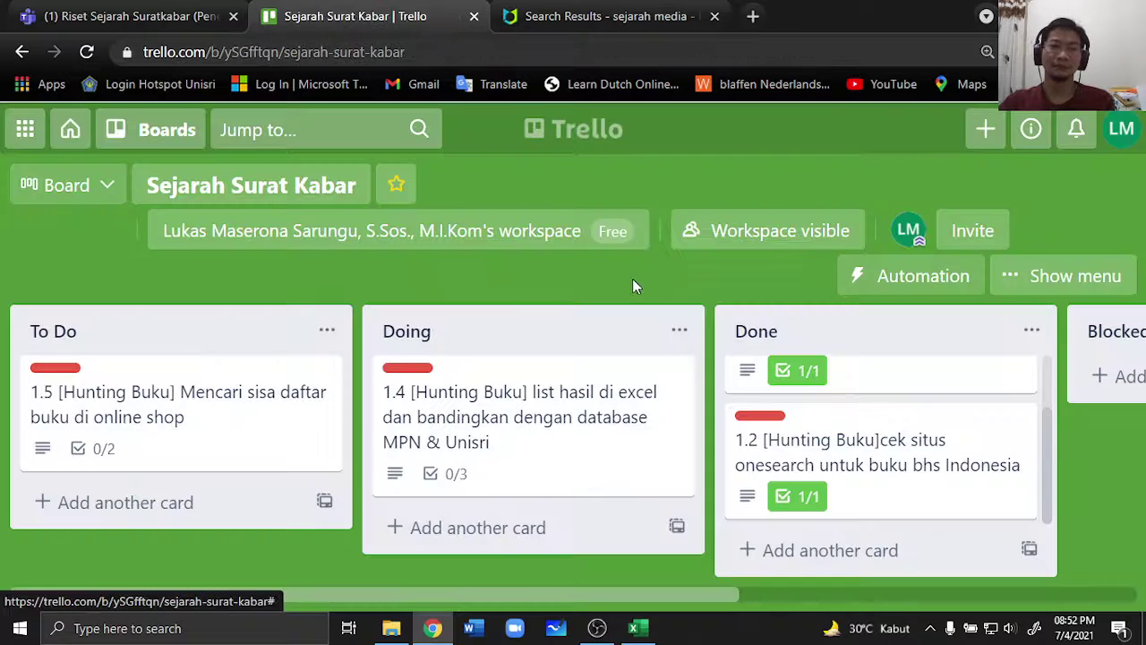
Step: Switch to Excel, review the Buku sheet down to its last entry, select cells A43 to F43, and return to the start of the list
{"action": "left_click", "coordinate": [637, 629]}
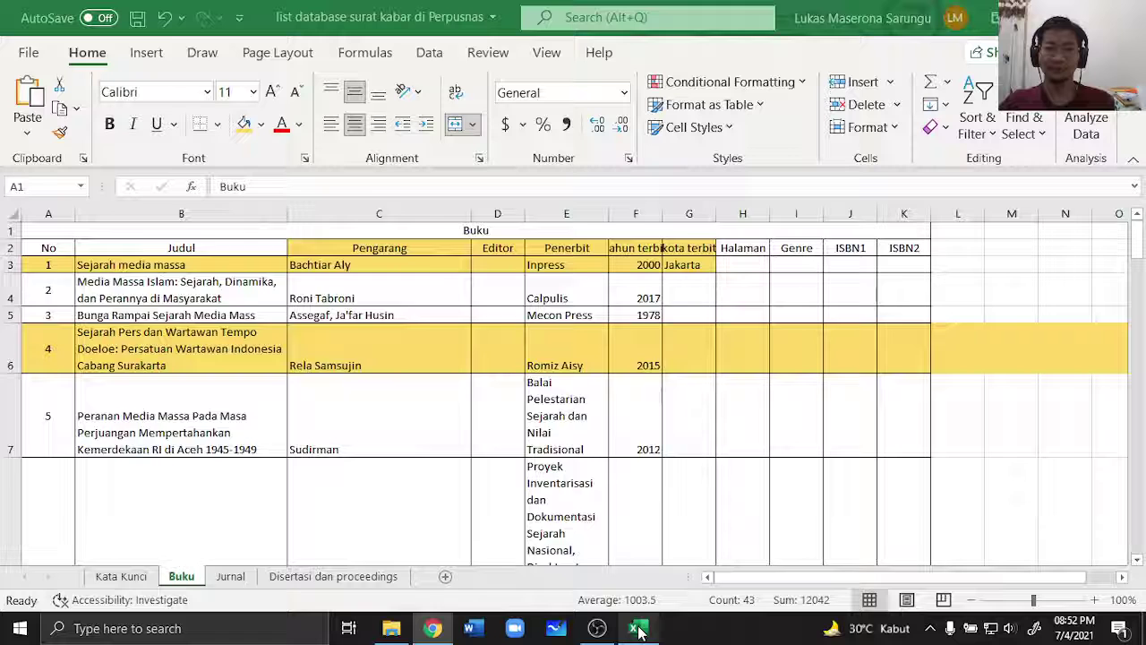
{"action": "left_click", "coordinate": [400, 397]}
{"action": "scroll", "coordinate": [316, 296], "scroll_direction": "down", "scroll_amount": 1}
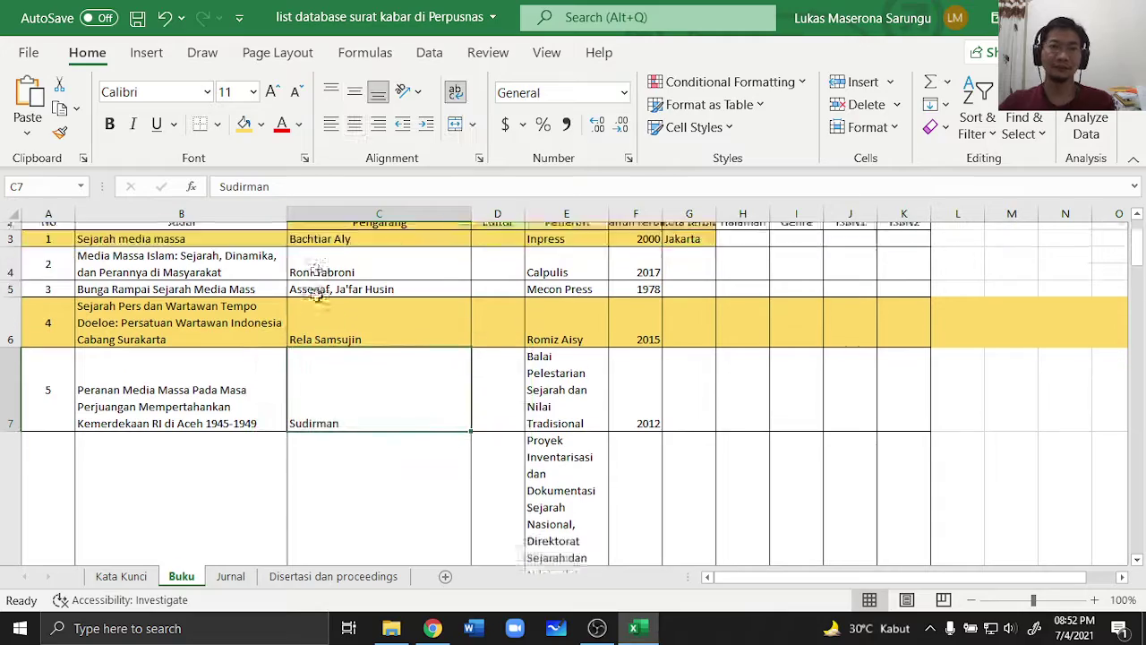
{"action": "scroll", "coordinate": [316, 295], "scroll_direction": "down", "scroll_amount": 7}
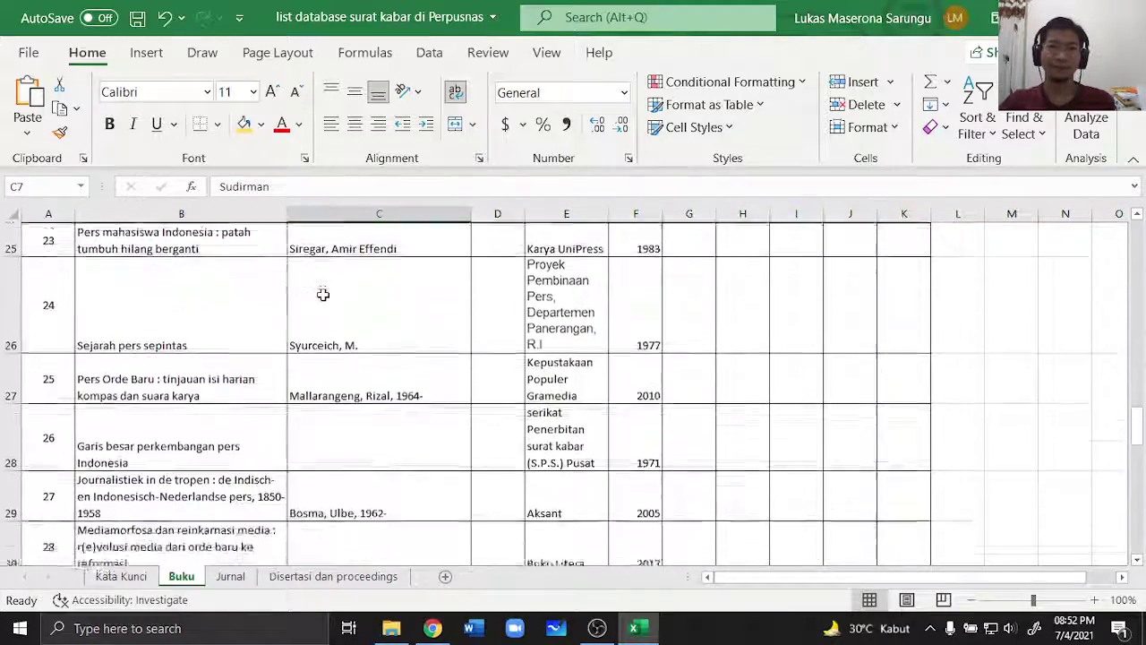
{"action": "scroll", "coordinate": [323, 294], "scroll_direction": "down", "scroll_amount": 6}
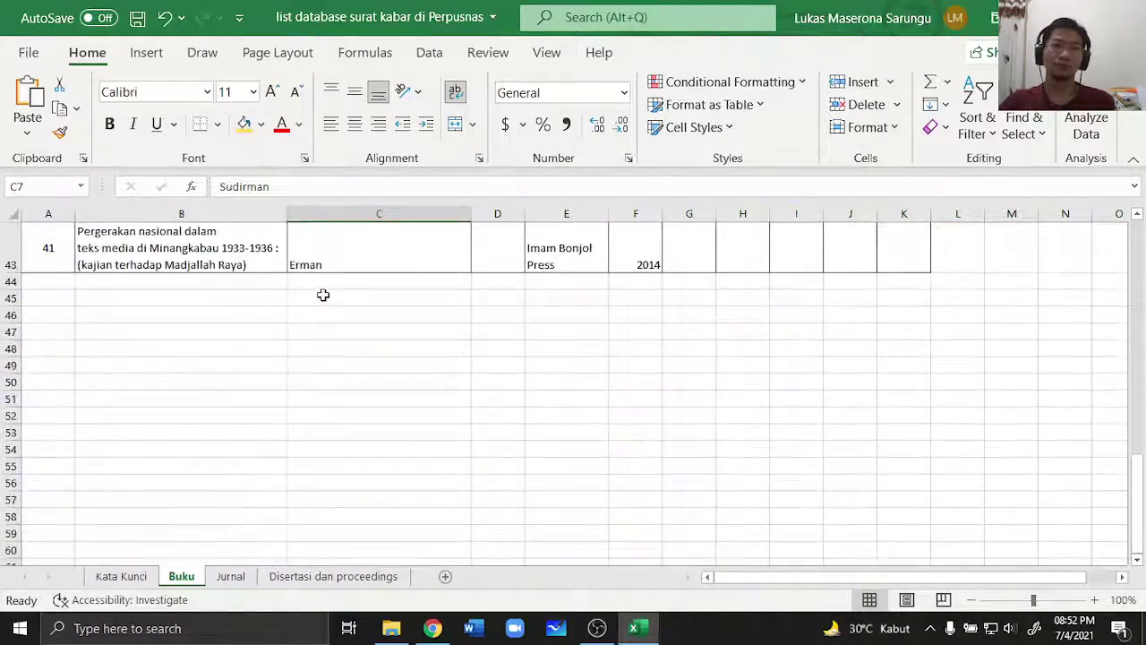
{"action": "scroll", "coordinate": [323, 294], "scroll_direction": "up", "scroll_amount": 1}
{"action": "left_click", "coordinate": [657, 517]}
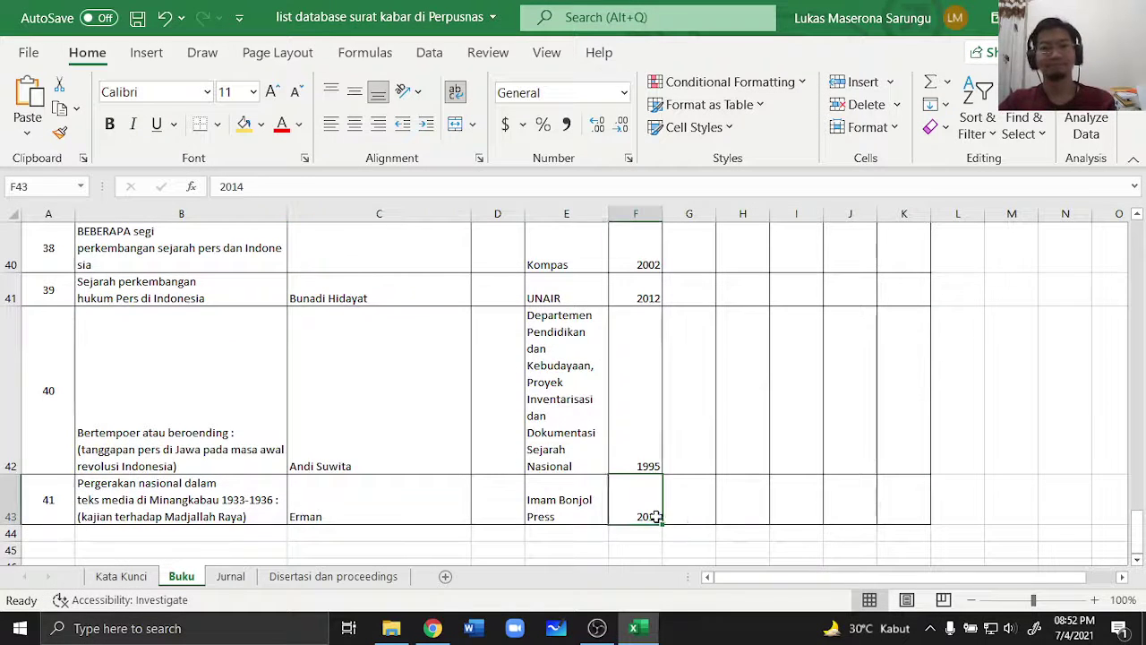
{"action": "left_click_drag", "start_coordinate": [656, 517], "coordinate": [57, 480]}
{"action": "scroll", "coordinate": [146, 450], "scroll_direction": "up", "scroll_amount": 13}
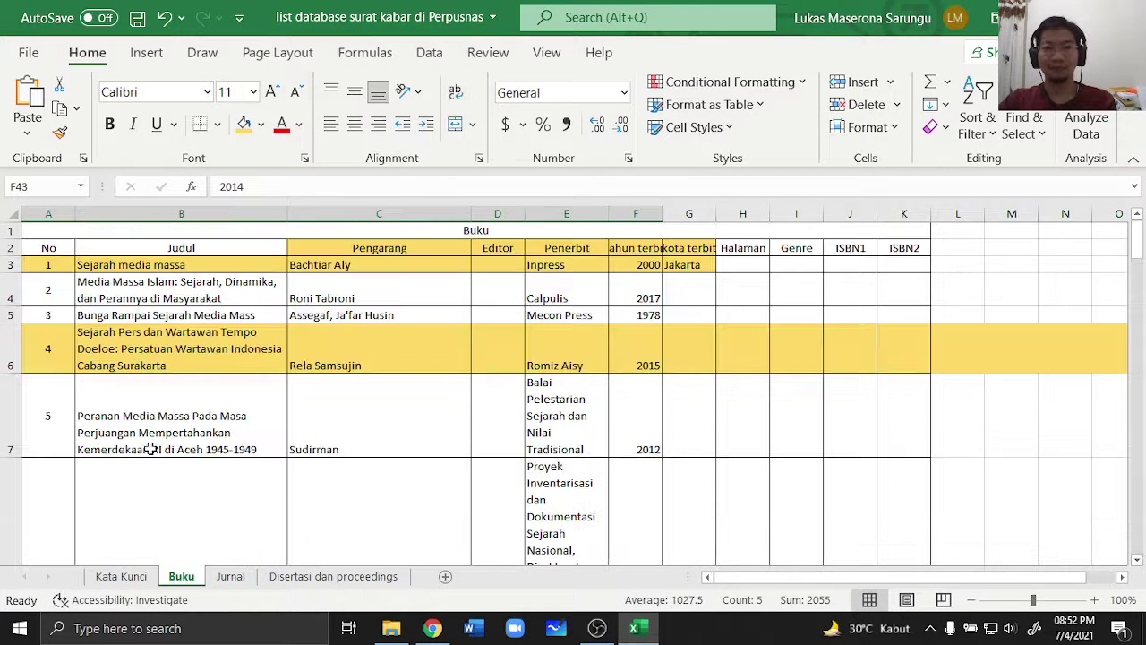
Step: Switch to Trello and review the 1.4 [Hunting Buku] card, highlighting "MPN" and "Unisri" in its title and reading both checklists, and close it
{"action": "left_click", "coordinate": [433, 629]}
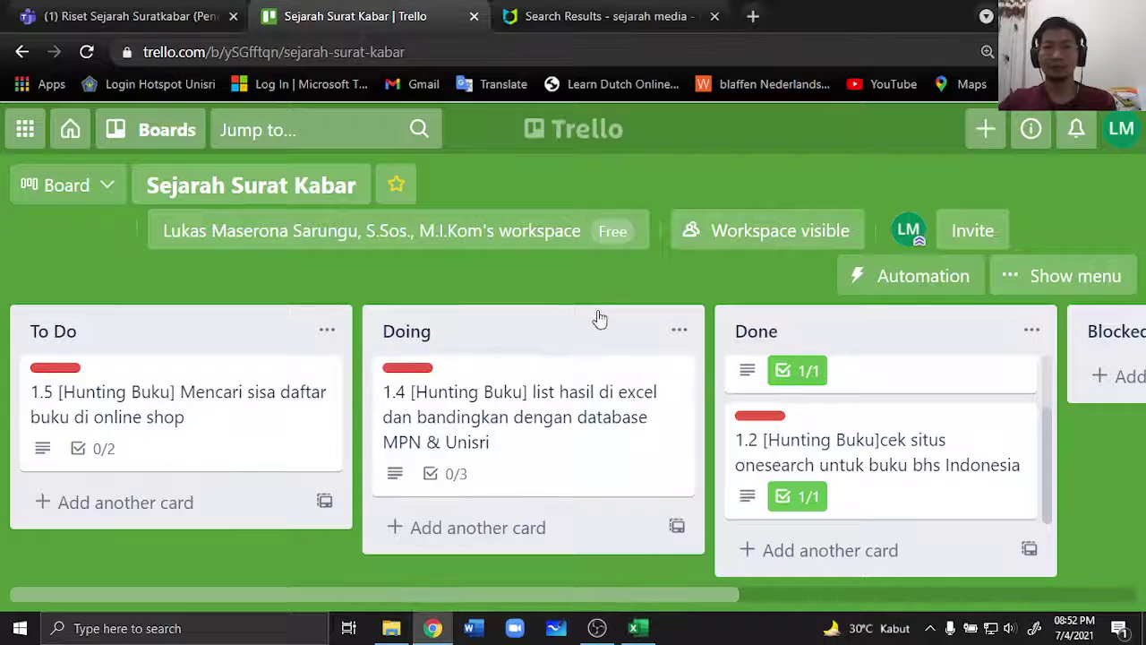
{"action": "left_click", "coordinate": [540, 436]}
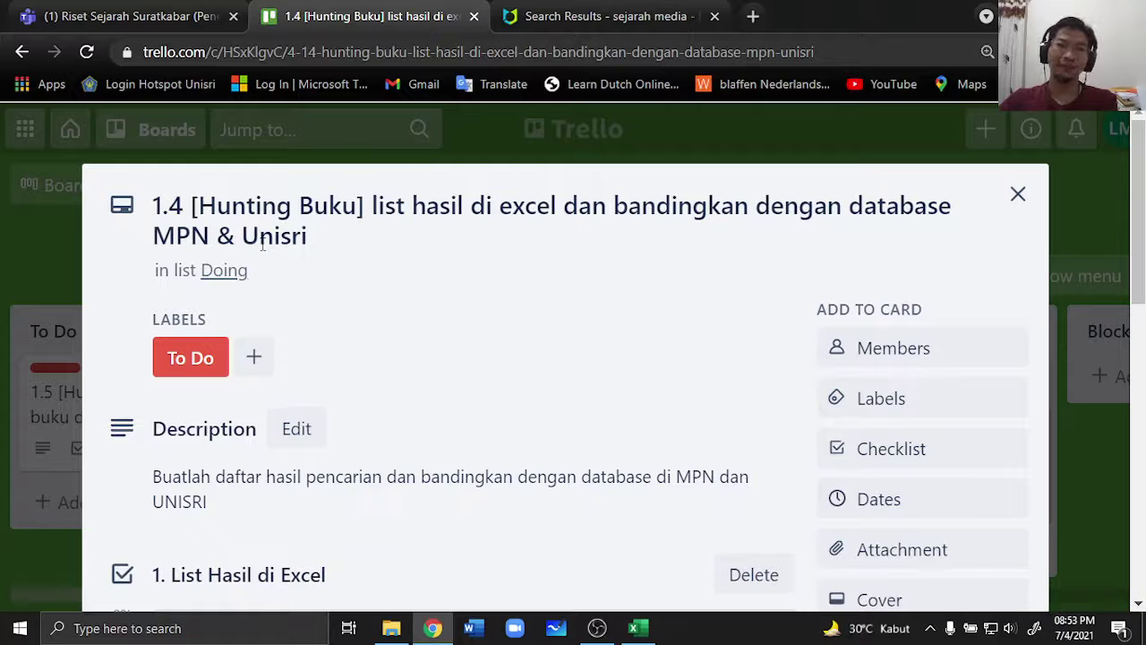
{"action": "left_click_drag", "start_coordinate": [154, 238], "coordinate": [210, 238]}
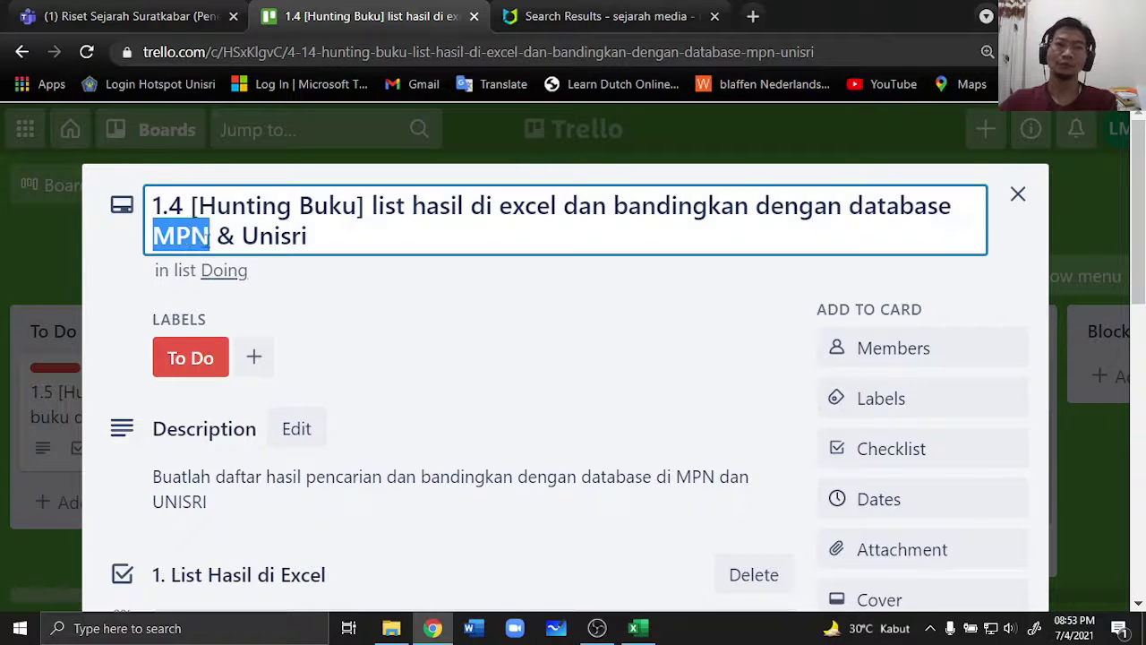
{"action": "left_click", "coordinate": [243, 234]}
{"action": "left_click_drag", "start_coordinate": [242, 235], "coordinate": [325, 238]}
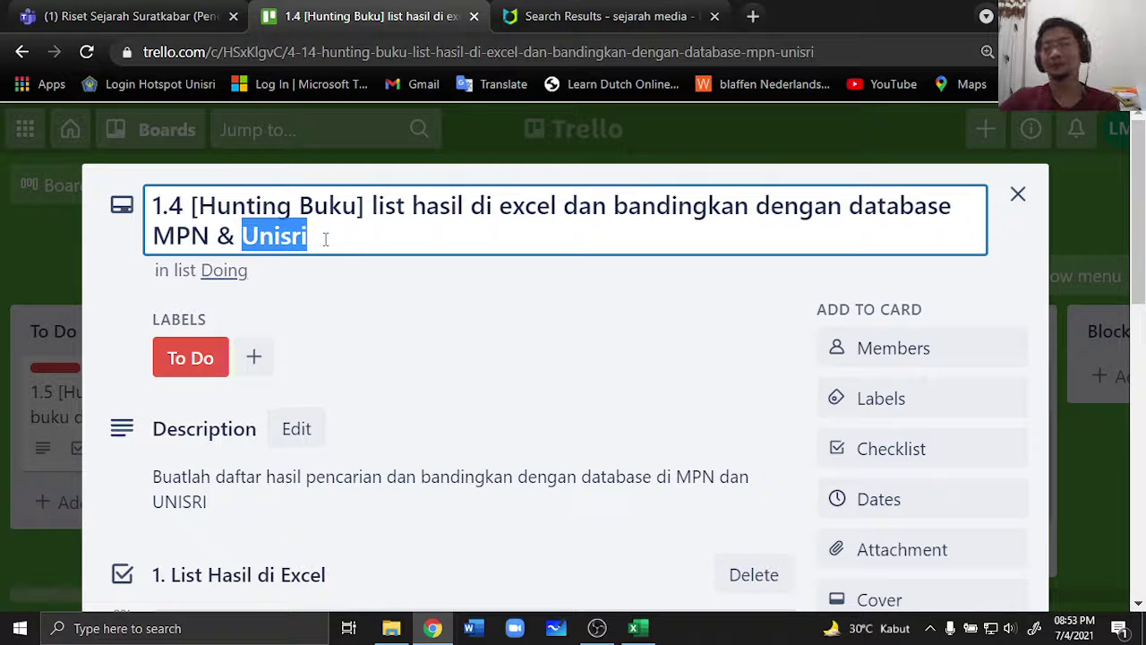
{"action": "left_click", "coordinate": [422, 337]}
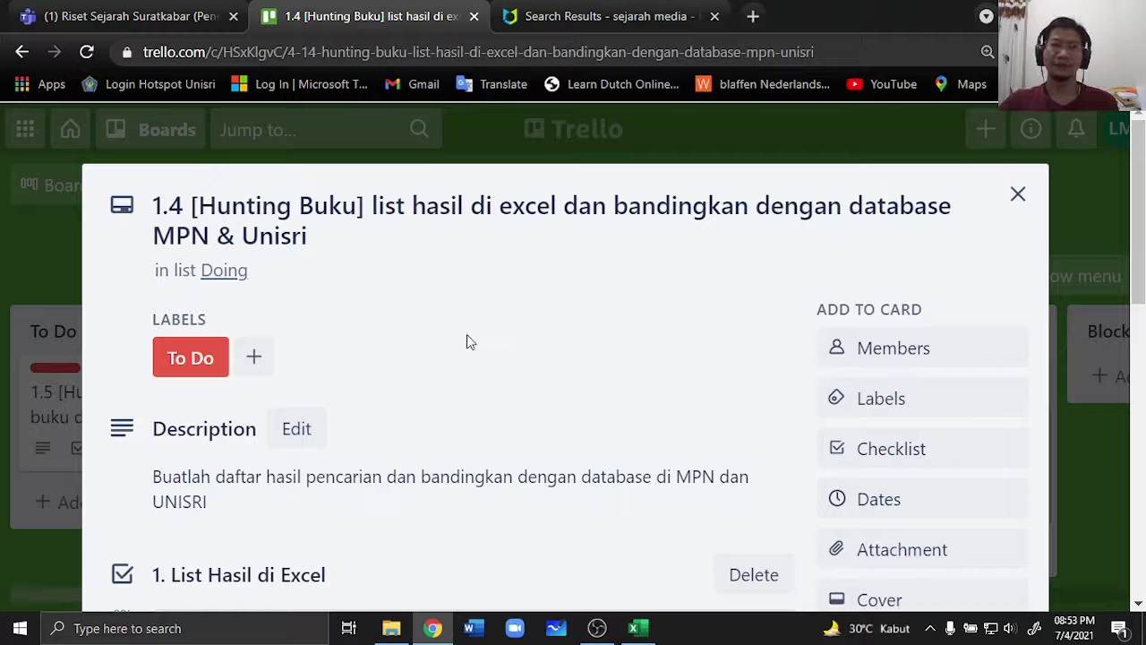
{"action": "scroll", "coordinate": [466, 336], "scroll_direction": "down", "scroll_amount": 5}
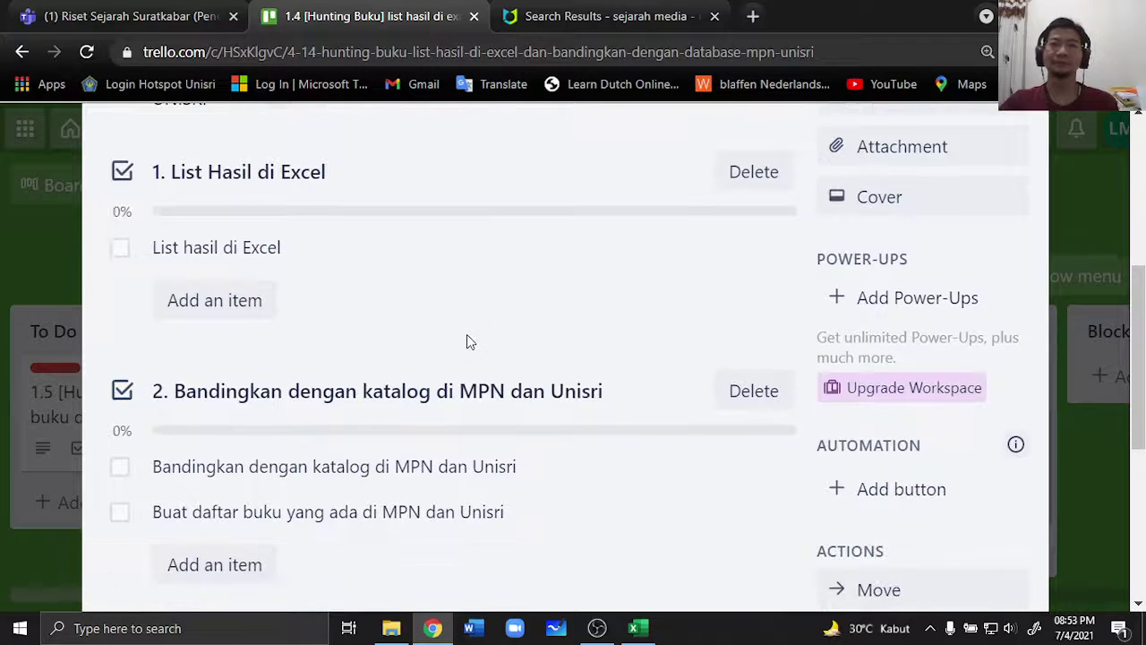
{"action": "scroll", "coordinate": [466, 341], "scroll_direction": "up", "scroll_amount": 5}
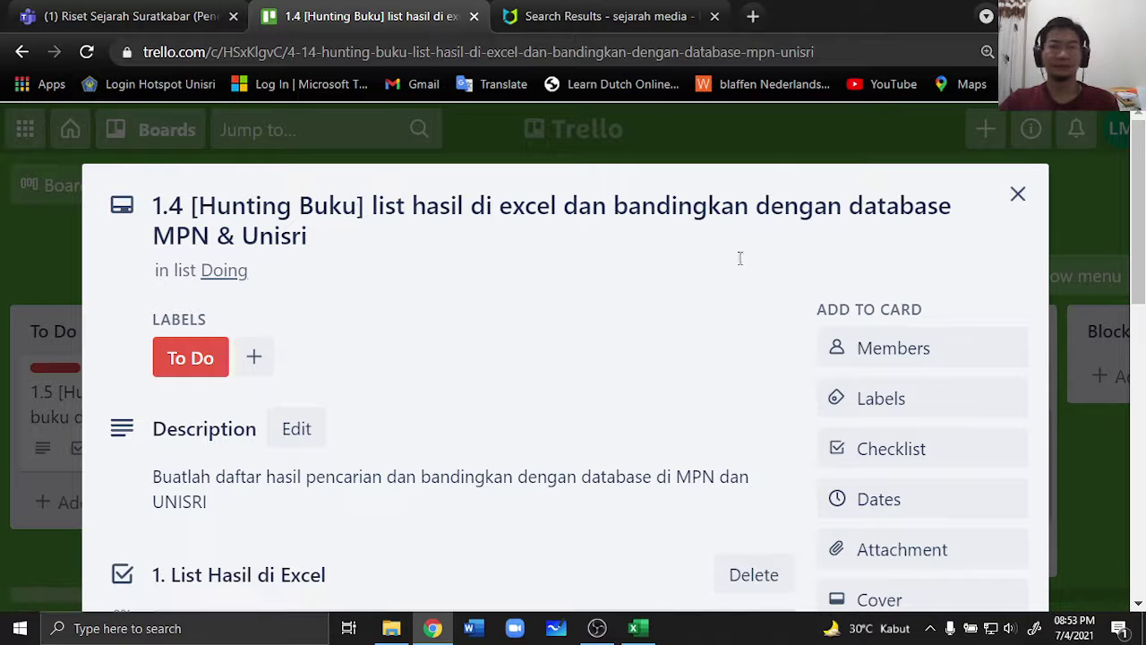
{"action": "left_click", "coordinate": [1019, 195]}
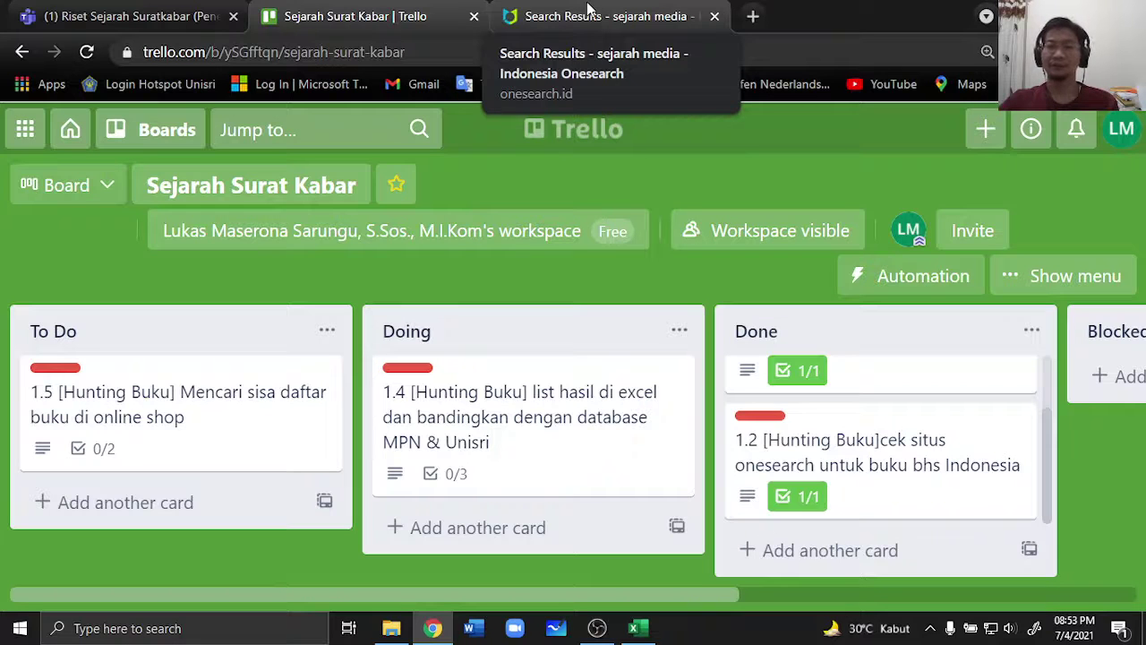
{"action": "left_click", "coordinate": [587, 14]}
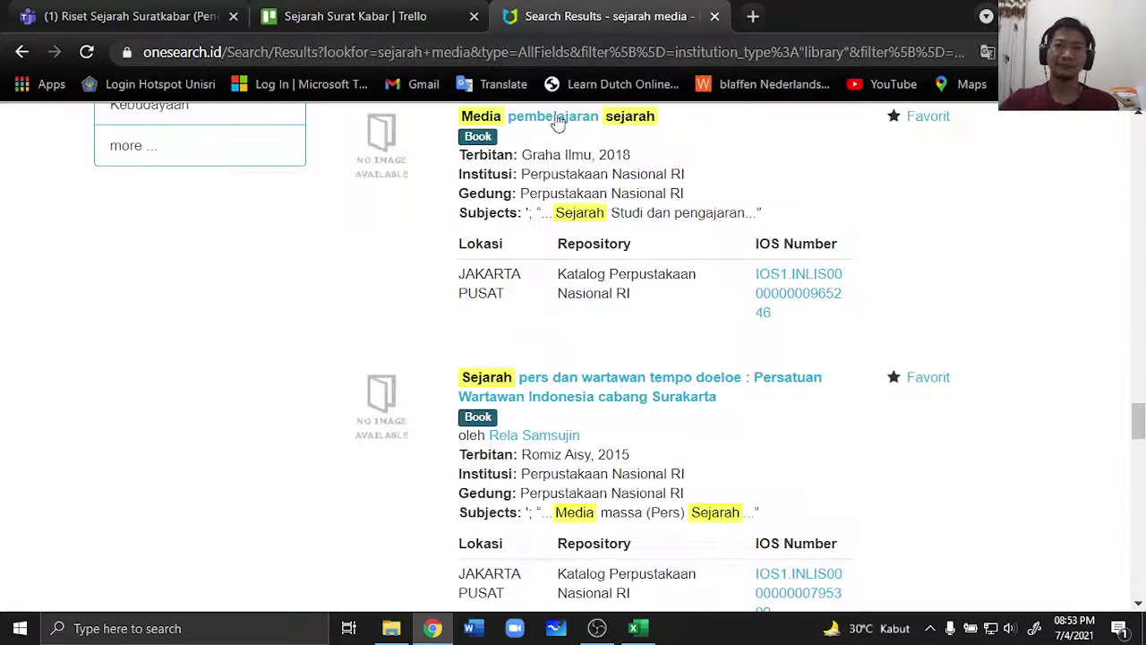
{"action": "left_click", "coordinate": [629, 630]}
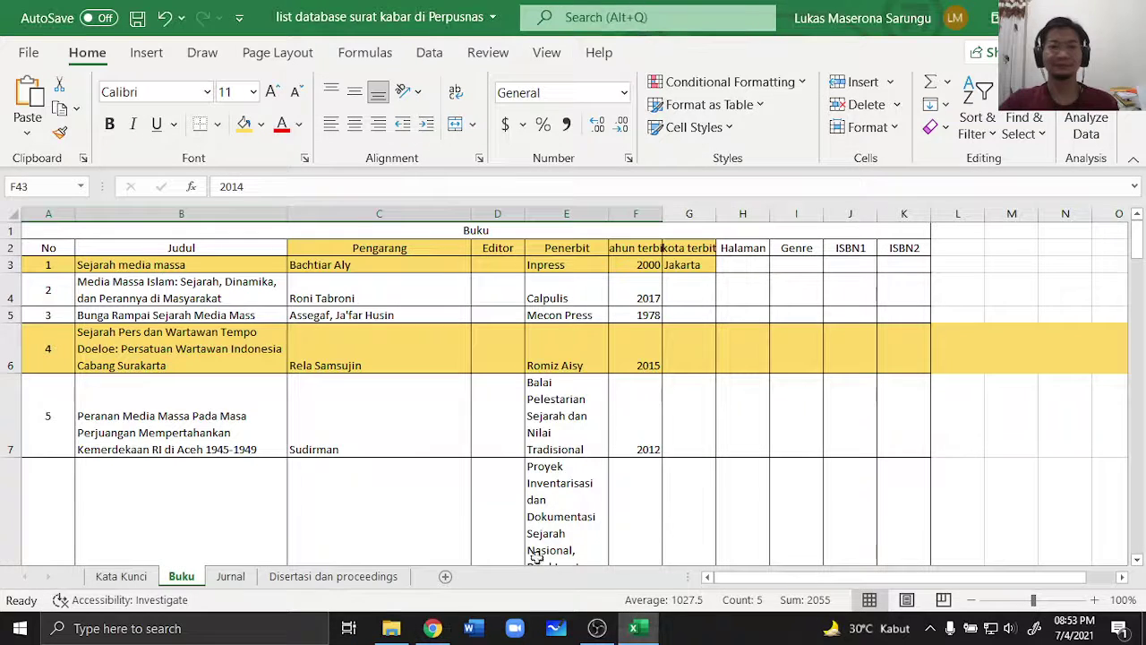
{"action": "left_click", "coordinate": [599, 631]}
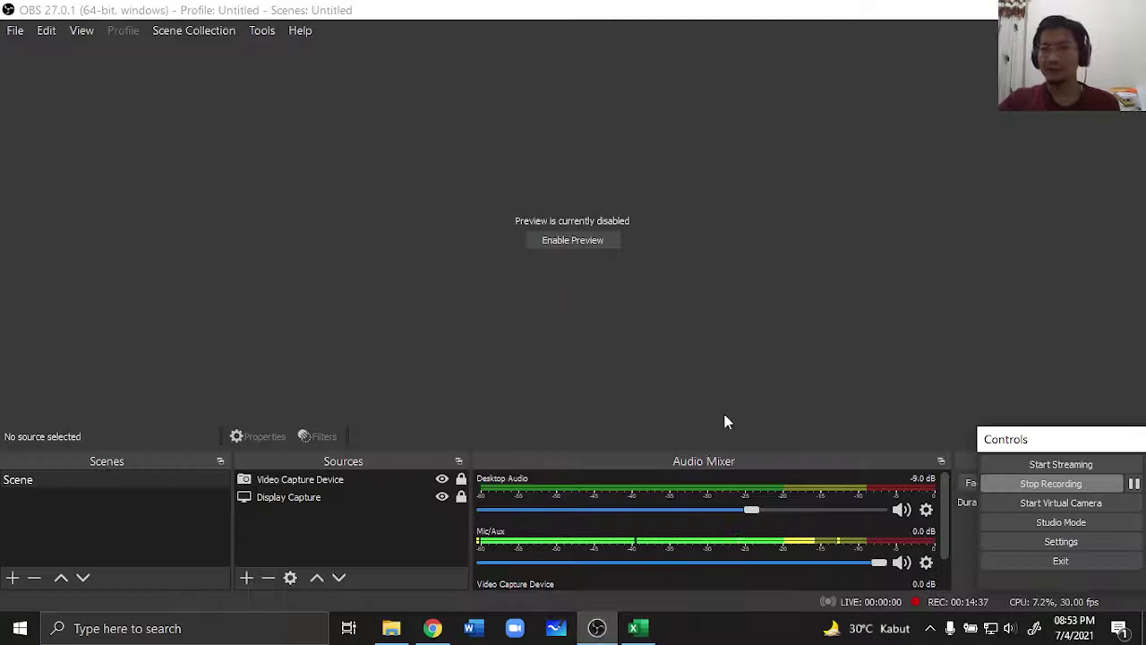